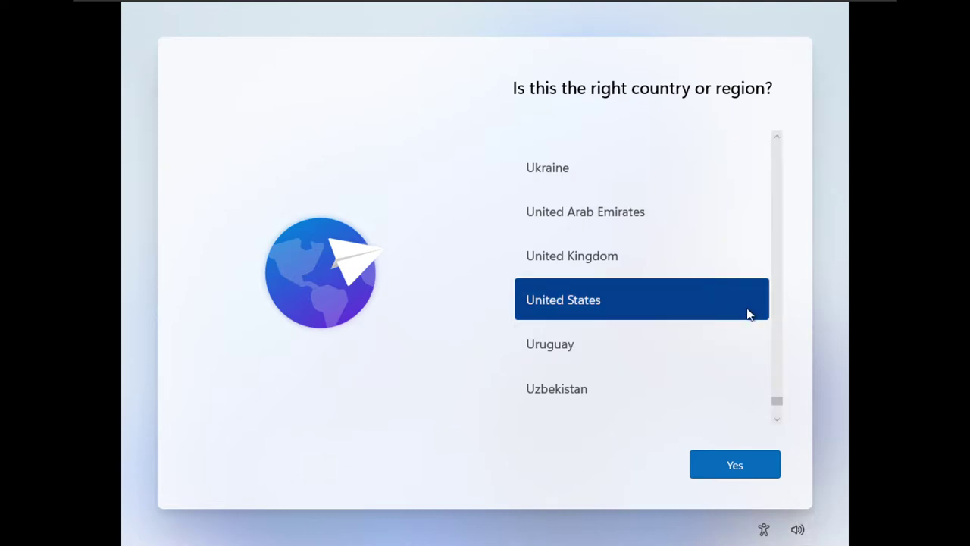
- Raise the speaker volume to 100 using the tray volume slider
scroll(695, 377, up, 3)
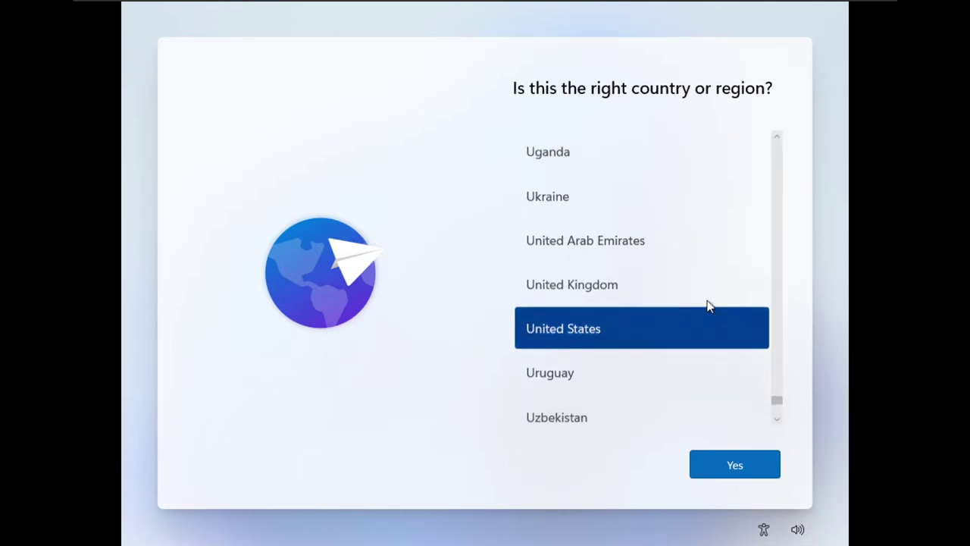
scroll(726, 337, down, 2)
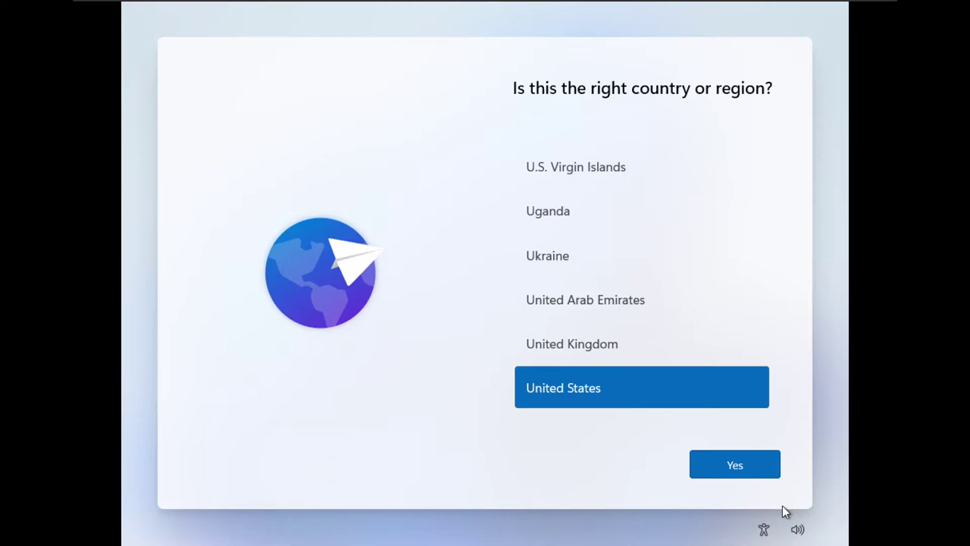
click(798, 529)
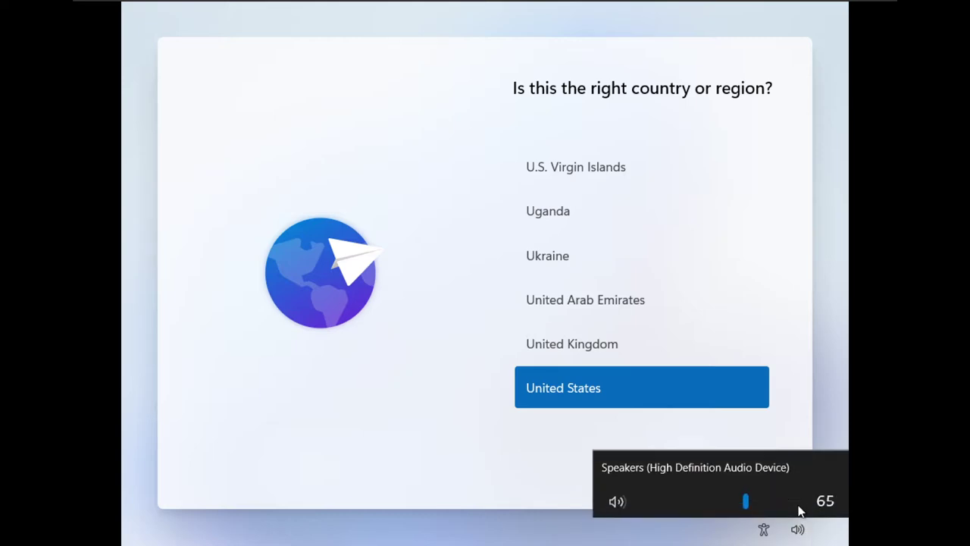
click(749, 503)
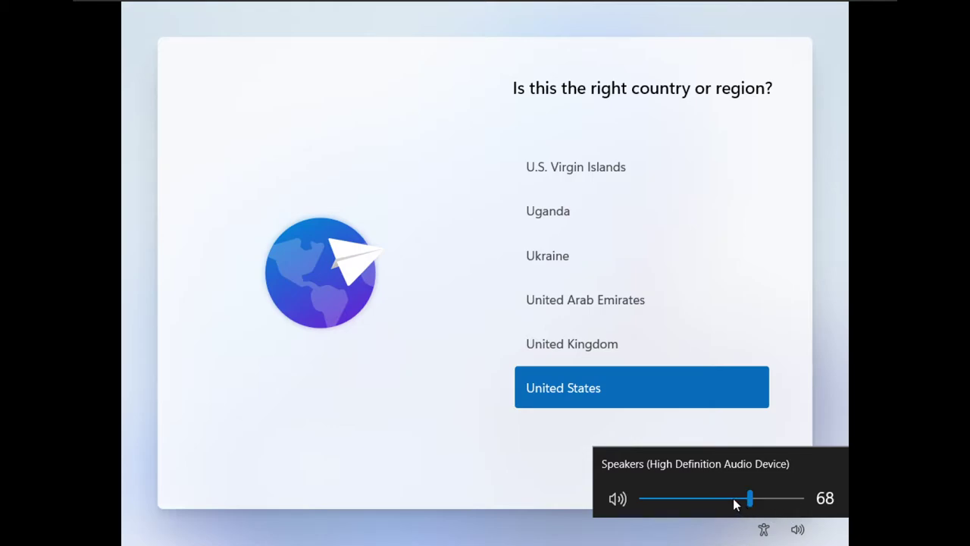
click(784, 500)
click(762, 500)
click(733, 500)
click(752, 502)
click(729, 502)
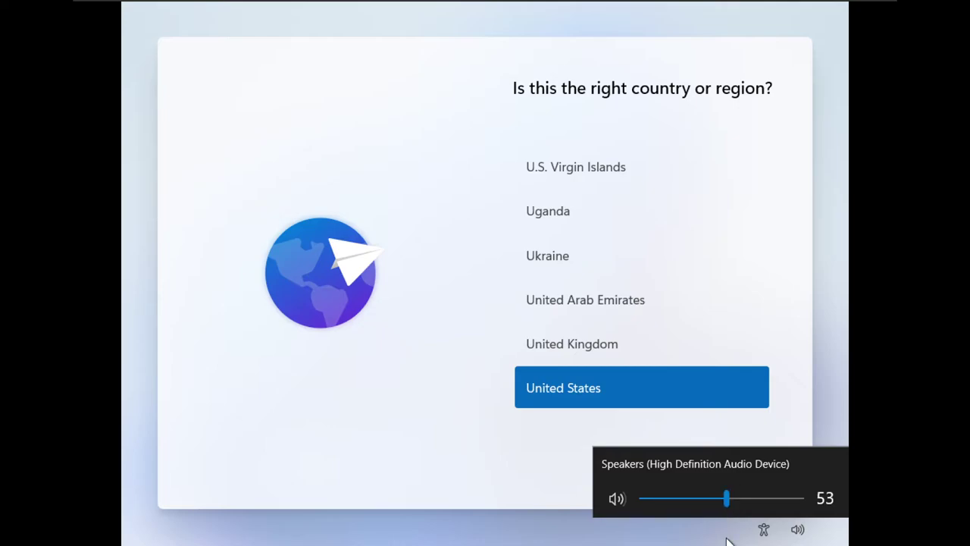
click(790, 500)
click(803, 500)
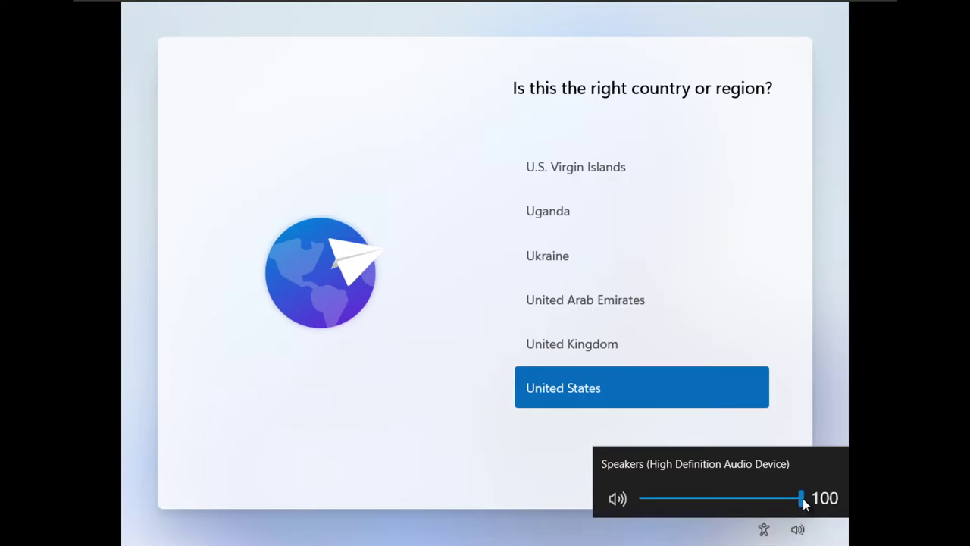
- Close the volume flyout, then open and dismiss the accessibility options
click(697, 415)
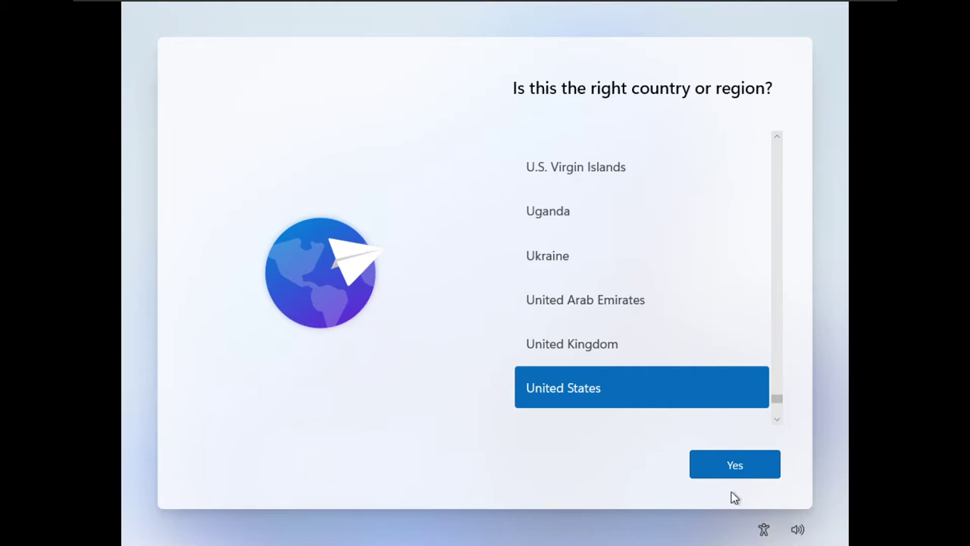
click(764, 529)
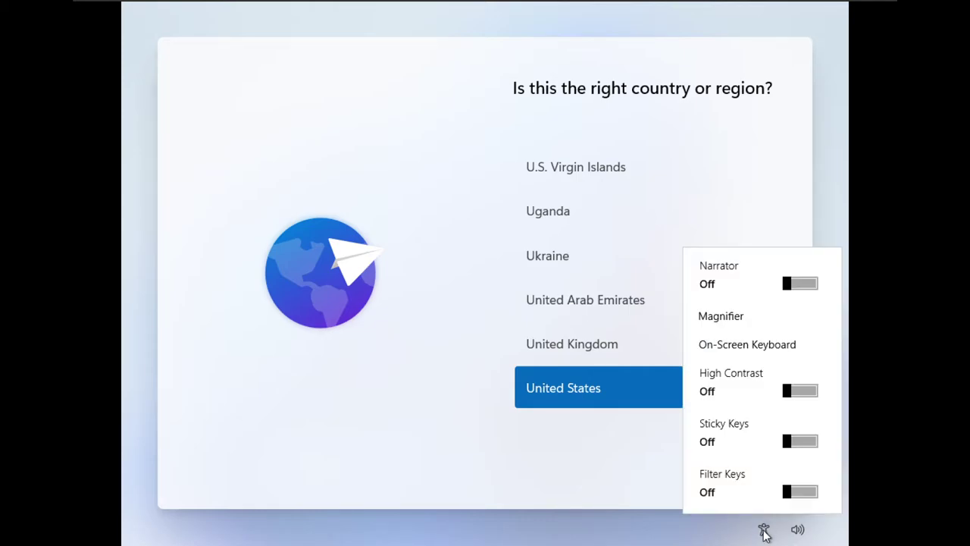
click(597, 479)
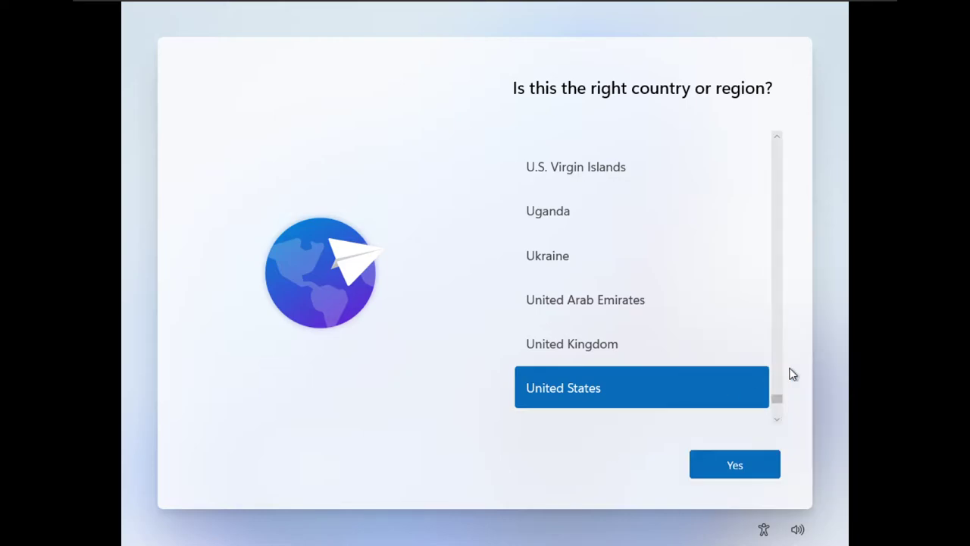
- Confirm United States, reset volume to 100, accept the US keyboard, and skip a second layout
click(724, 473)
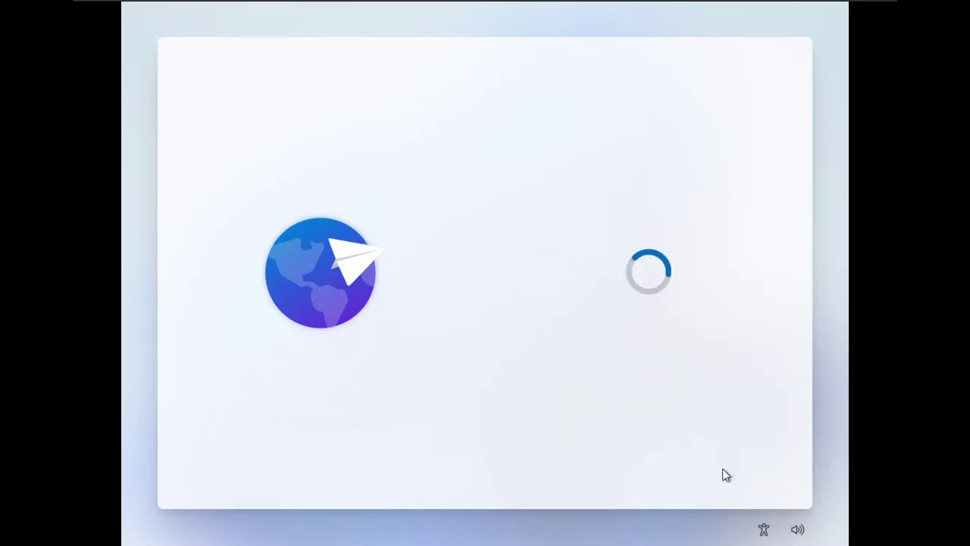
click(797, 529)
drag(801, 498, 814, 502)
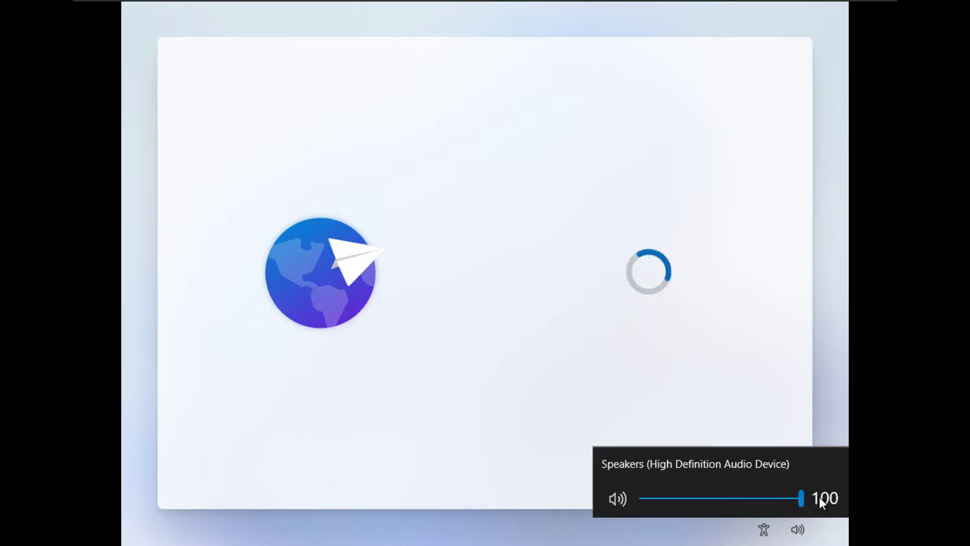
click(404, 316)
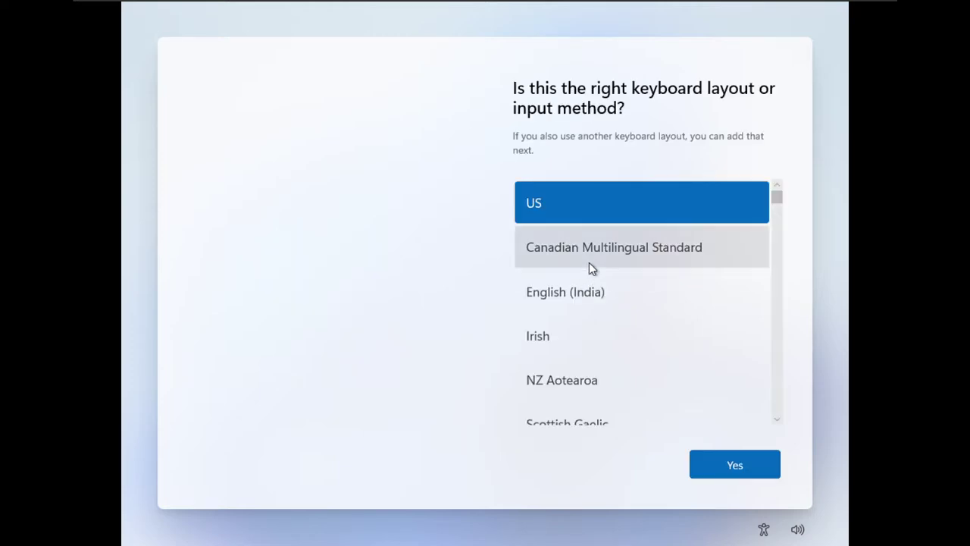
click(720, 471)
click(732, 464)
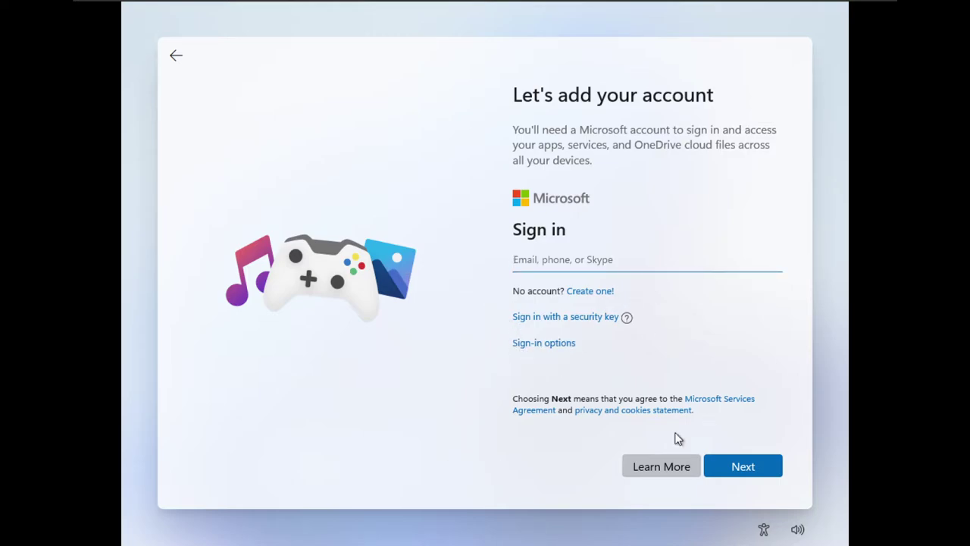
click(773, 467)
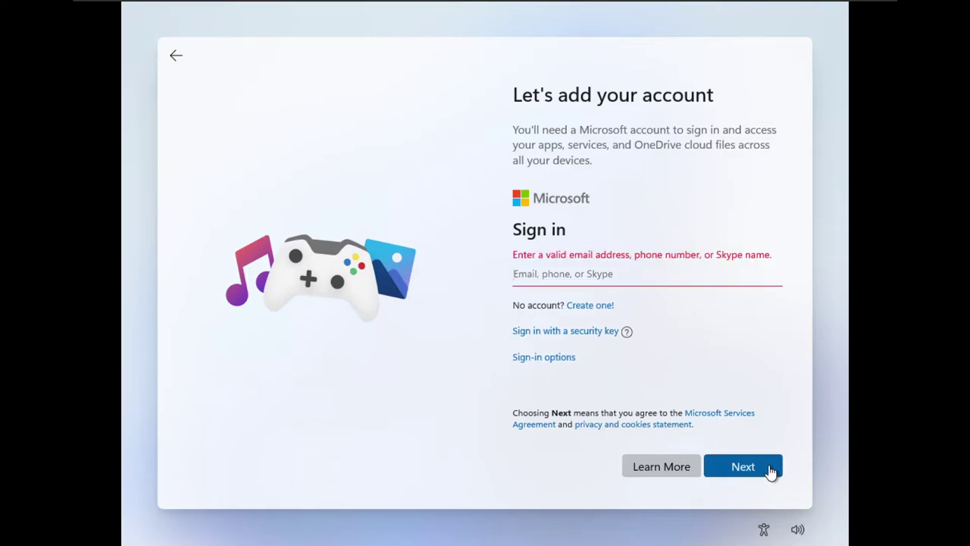
click(561, 362)
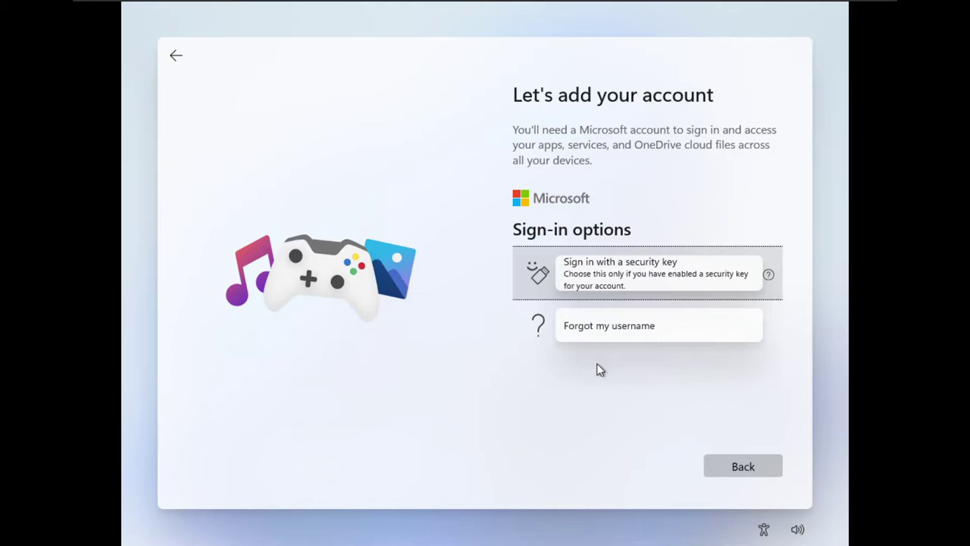
click(604, 335)
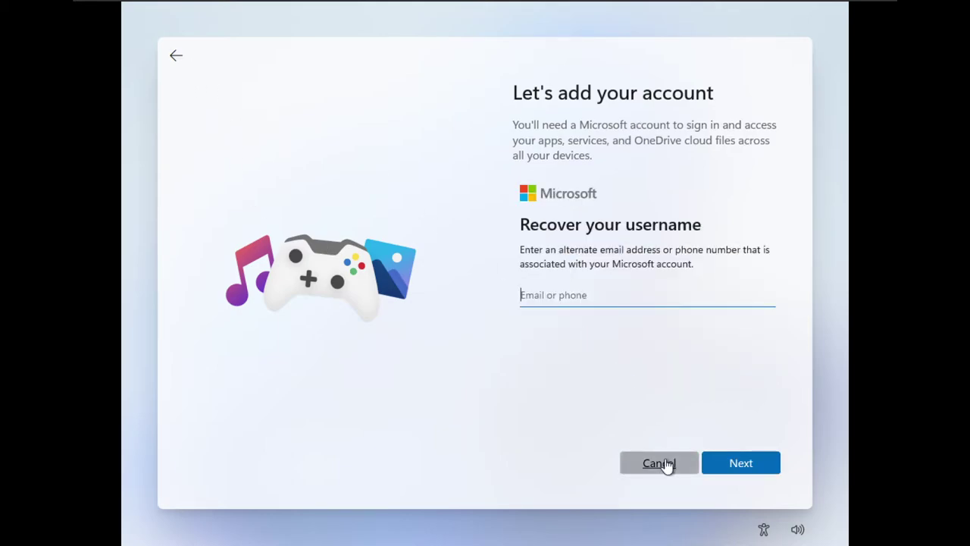
click(667, 464)
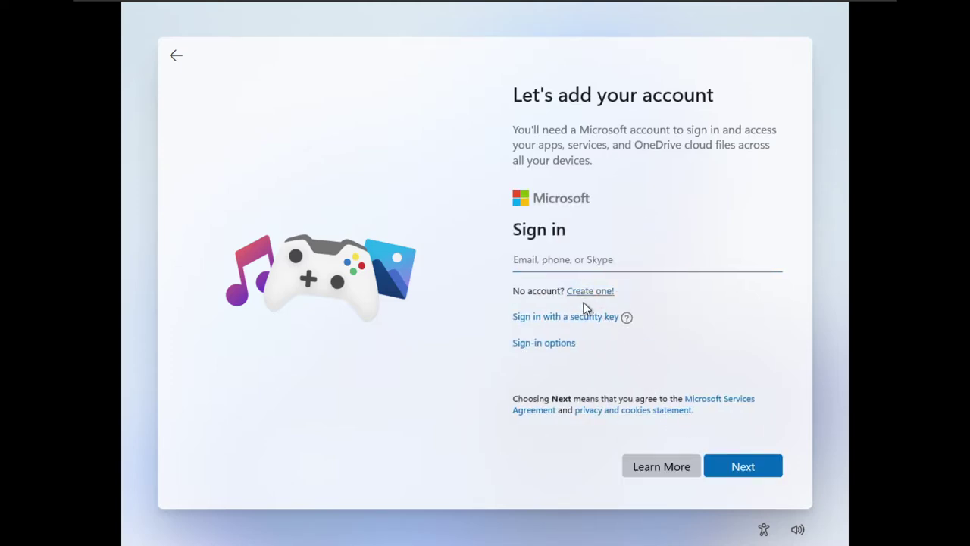
click(643, 470)
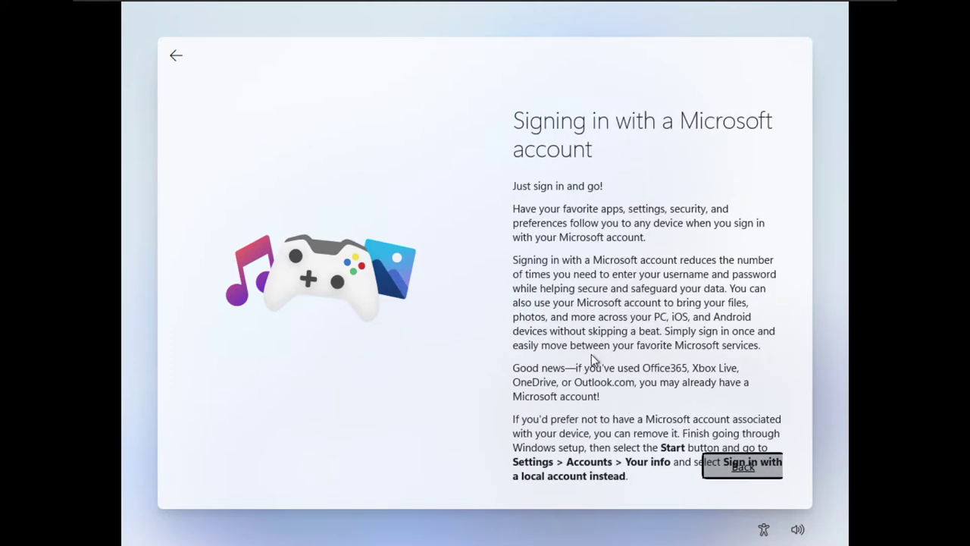
click(739, 469)
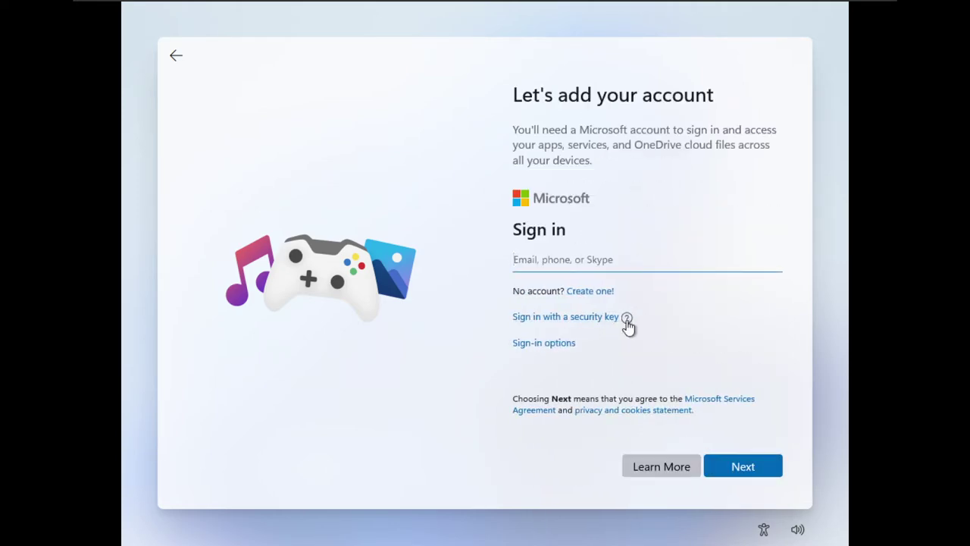
click(564, 349)
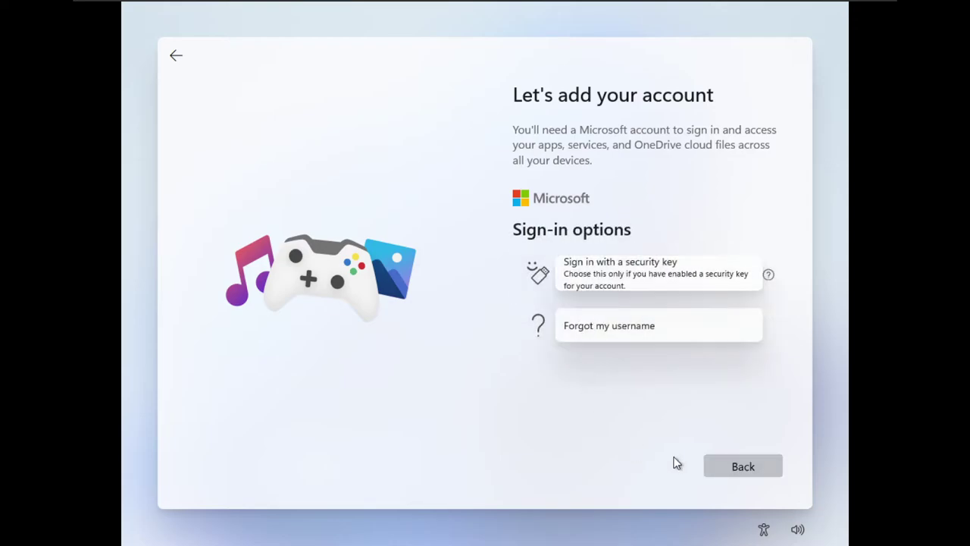
click(719, 460)
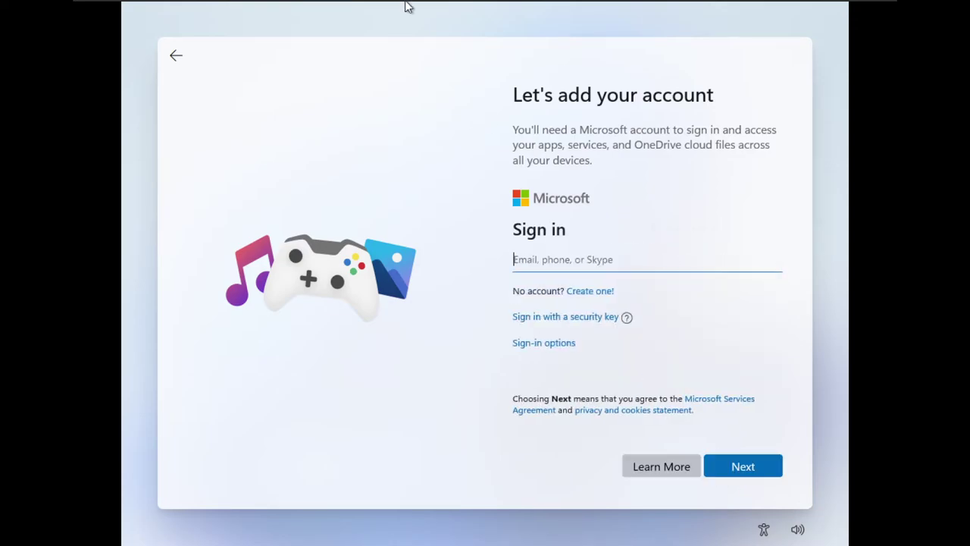
mouse_move(406, 6)
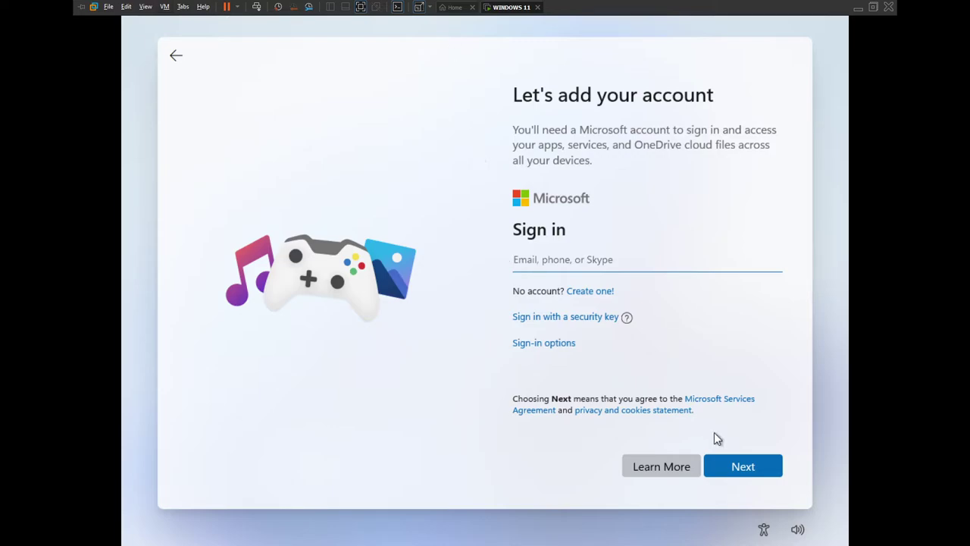
- Try continuing with the email left blank, then bring up the alternative sign-in options
click(735, 471)
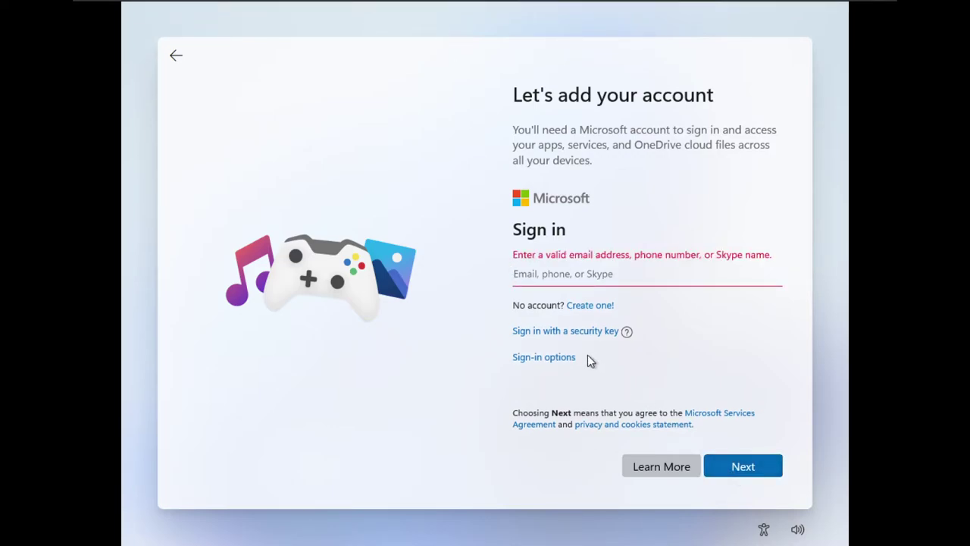
click(554, 359)
- Open a Command Prompt over setup with Shift+F10 and launch taskmgr from it
key(shift+F10)
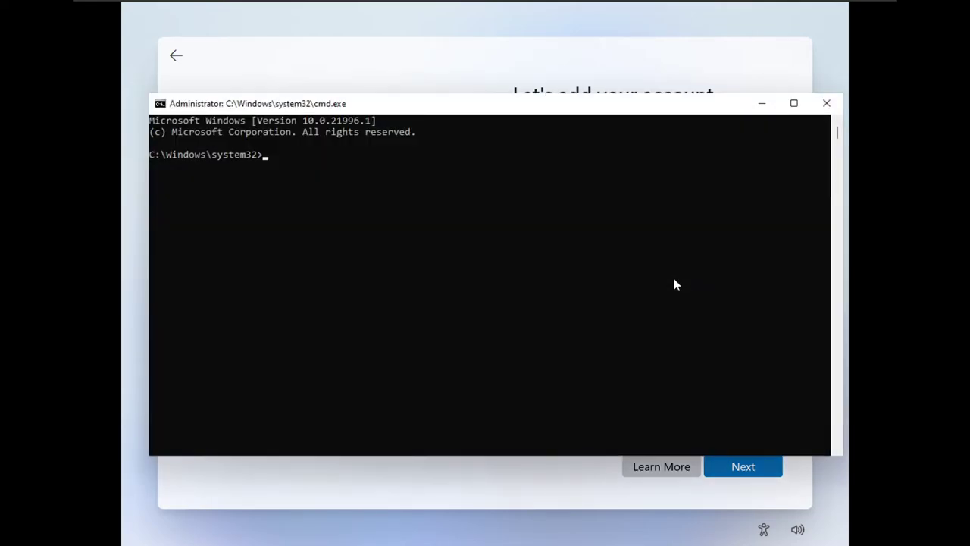
drag(296, 111, 272, 334)
text(taskmgr)
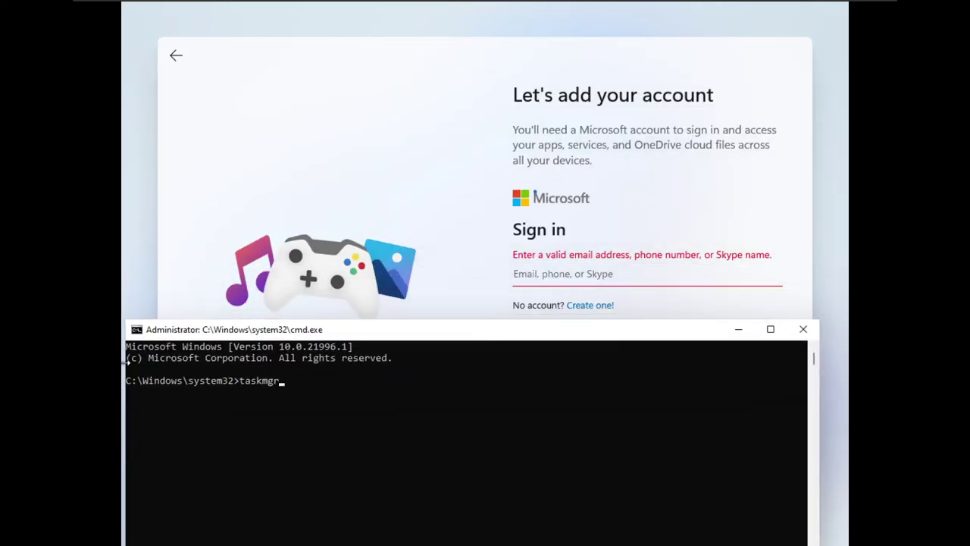
key(Return)
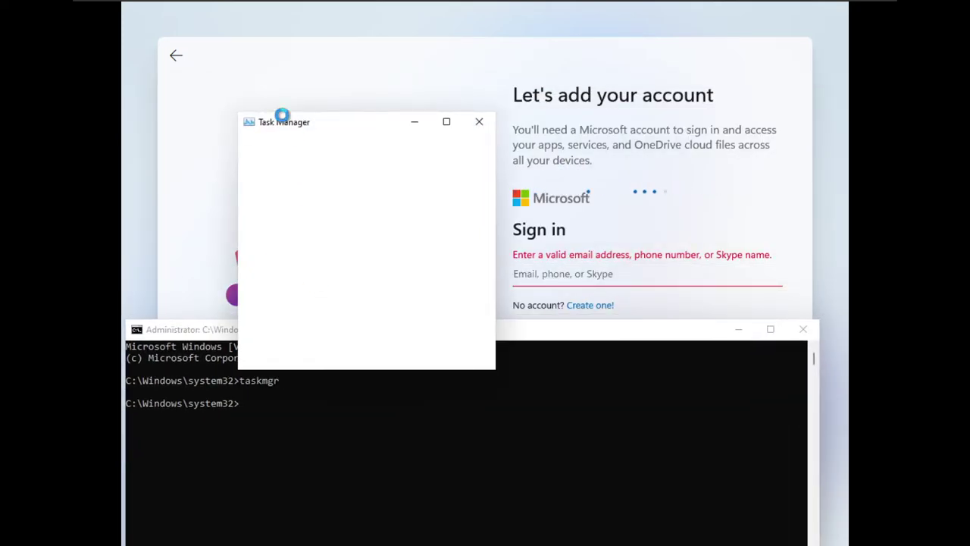
- Expand Task Manager to full details, set it Always on top, and move it lower
click(280, 360)
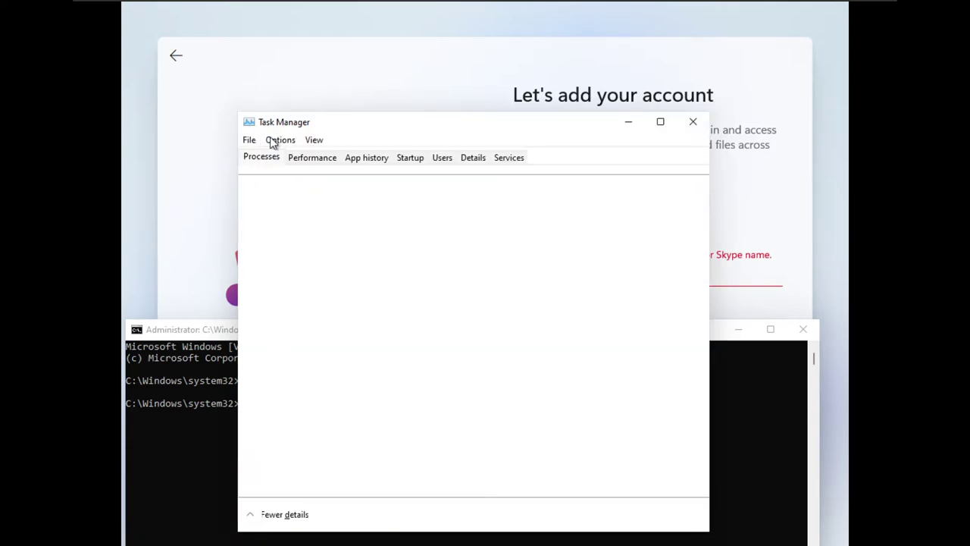
click(280, 140)
click(311, 156)
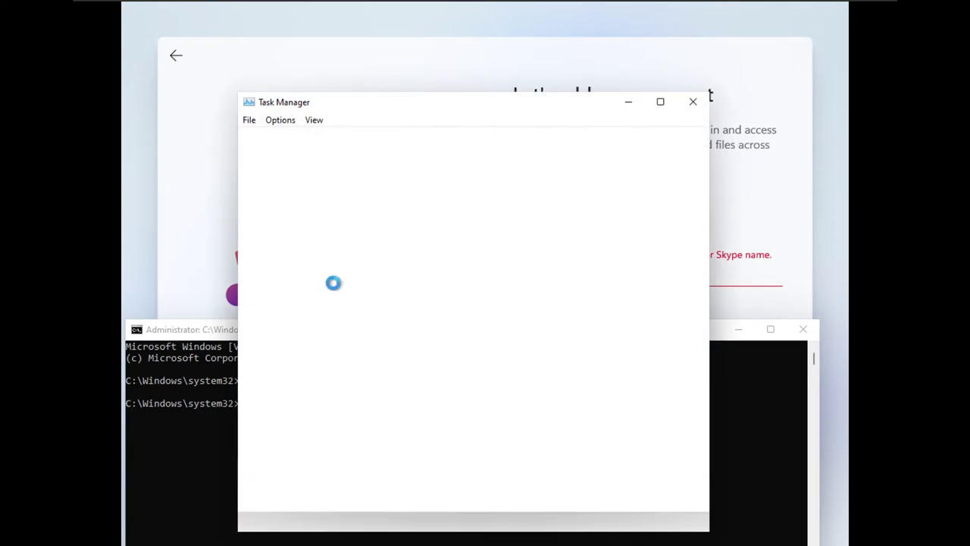
drag(353, 105, 276, 163)
- End the Microsoft account process in Task Manager and move the window out of setup's way
click(210, 279)
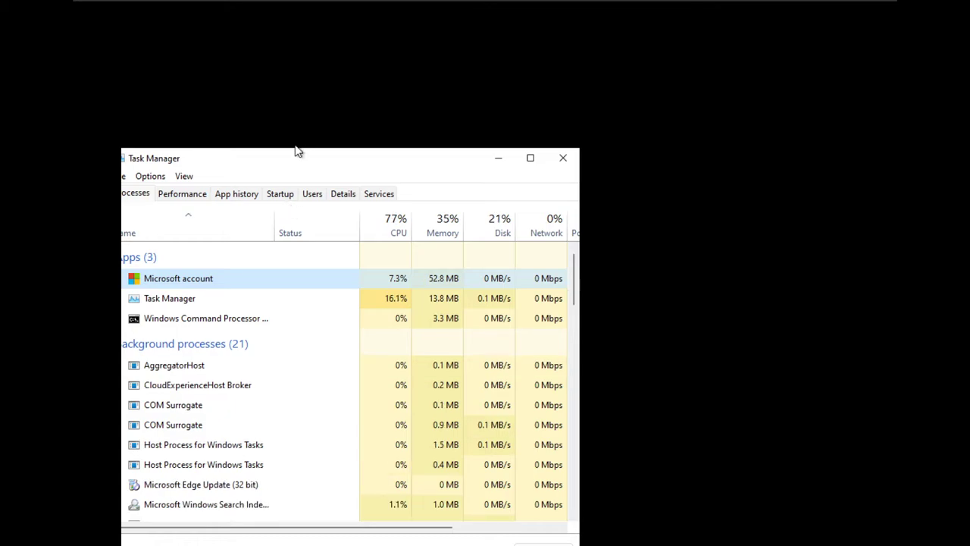
drag(293, 160, 341, 165)
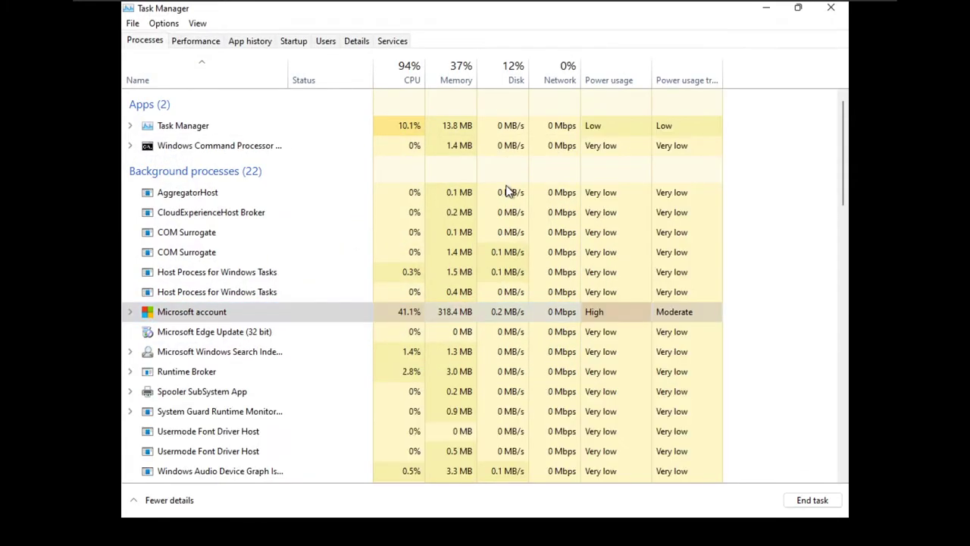
click(798, 8)
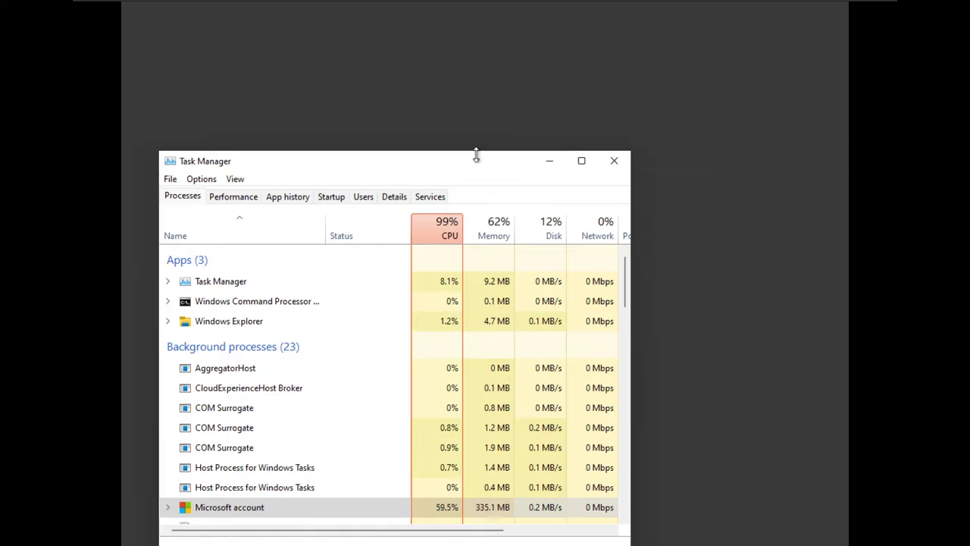
drag(477, 153, 725, 534)
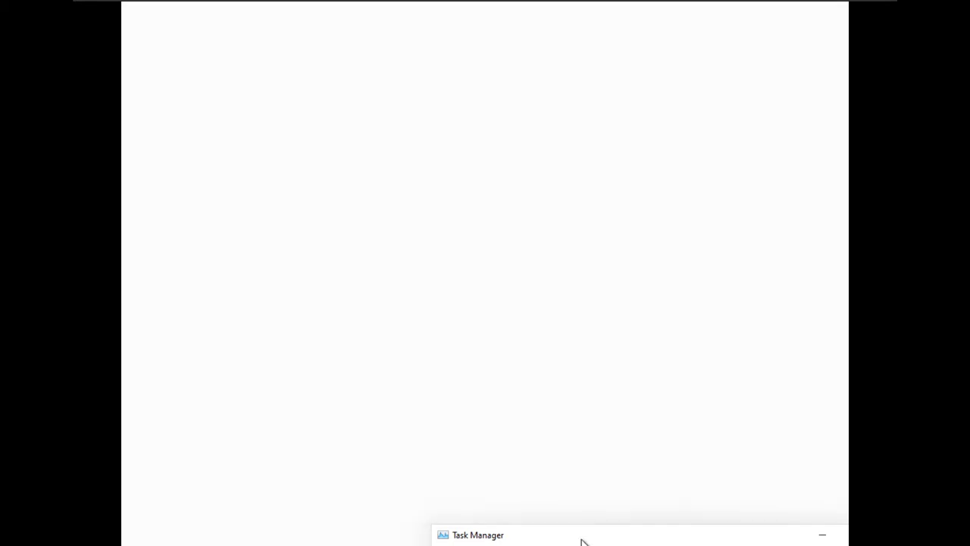
drag(583, 541, 341, 518)
- Confirm the country on the restarted setup, then maximise and restore Task Manager
click(722, 464)
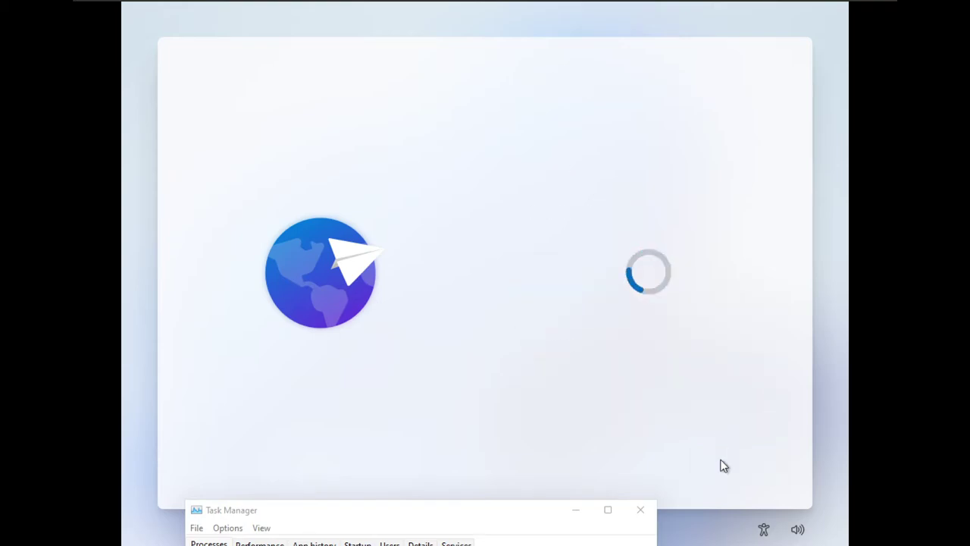
mouse_move(346, 7)
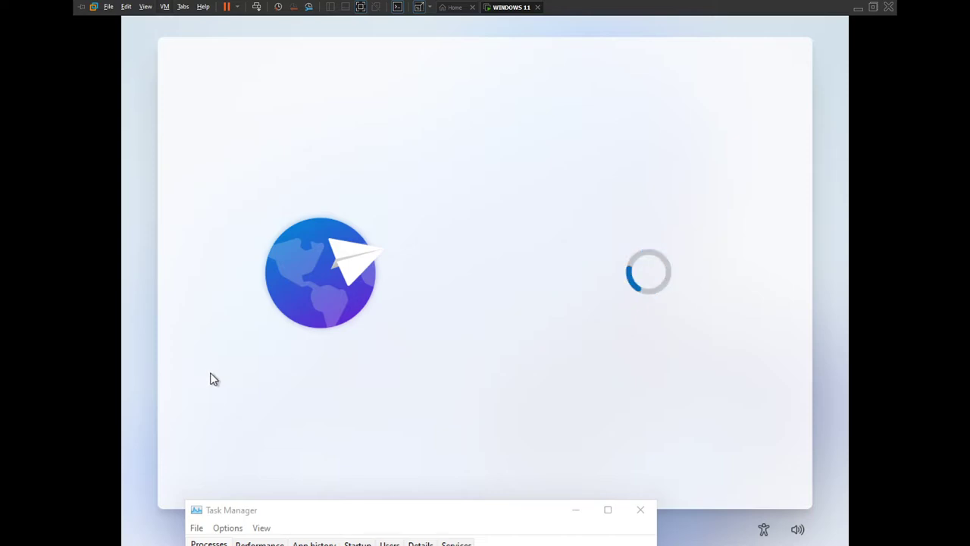
double_click(288, 510)
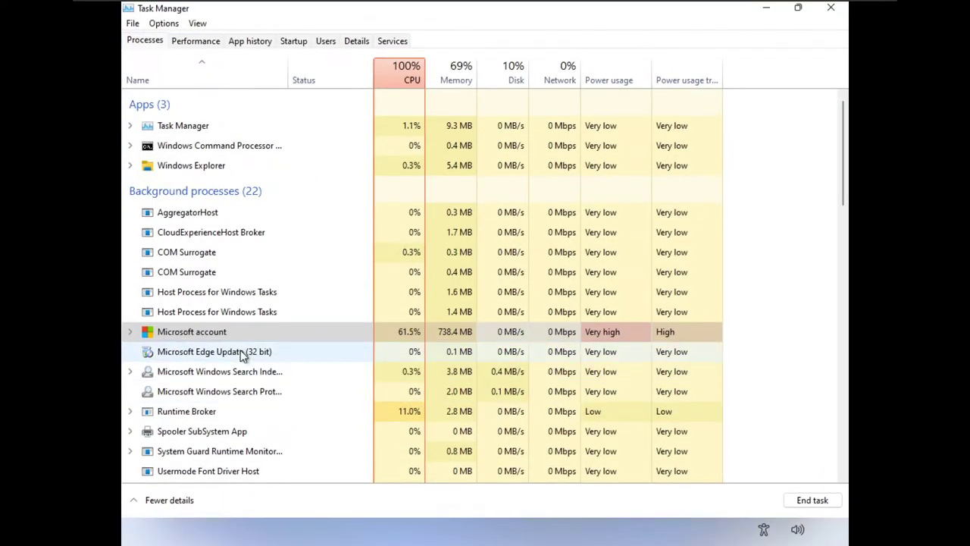
click(798, 10)
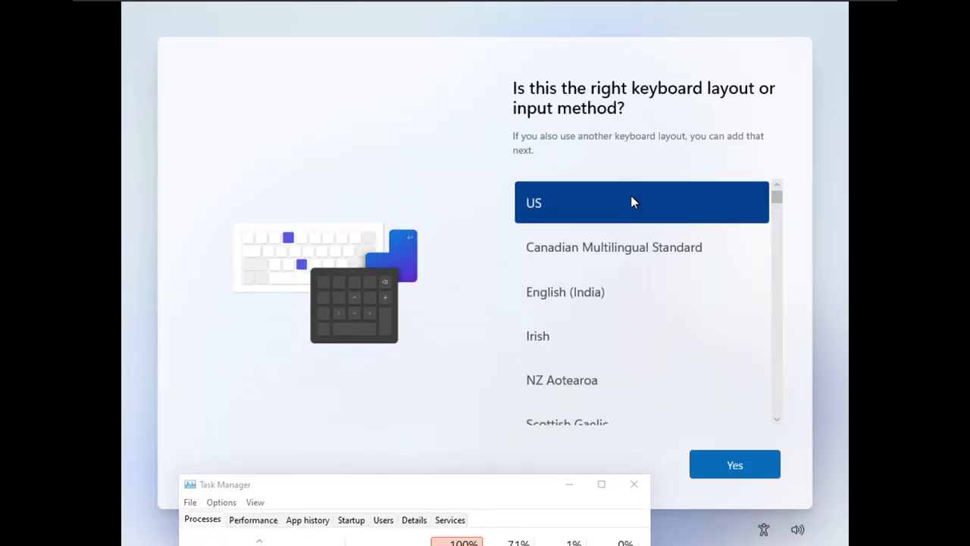
- Accept the US keyboard layout, skip a second layout, and move Task Manager back mid-screen
click(726, 459)
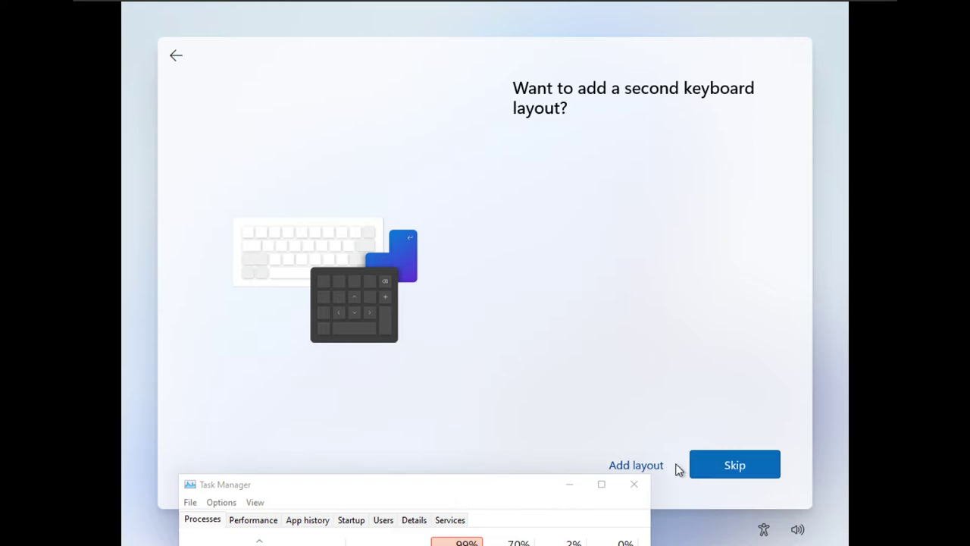
click(743, 471)
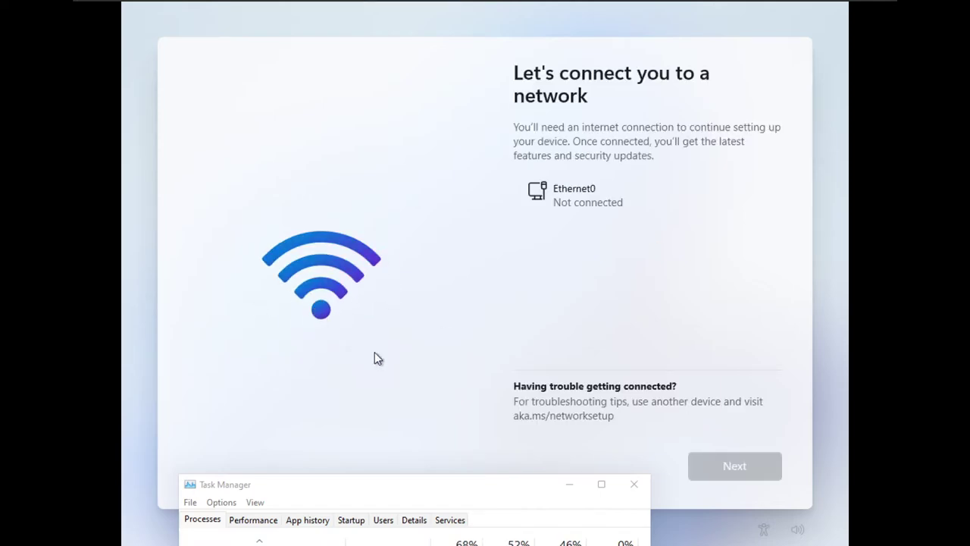
drag(452, 486, 392, 533)
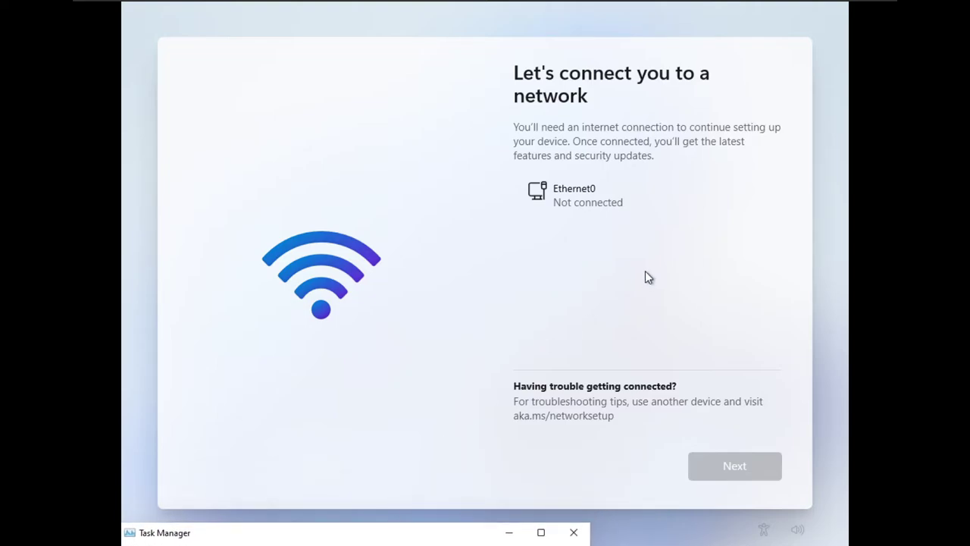
click(632, 209)
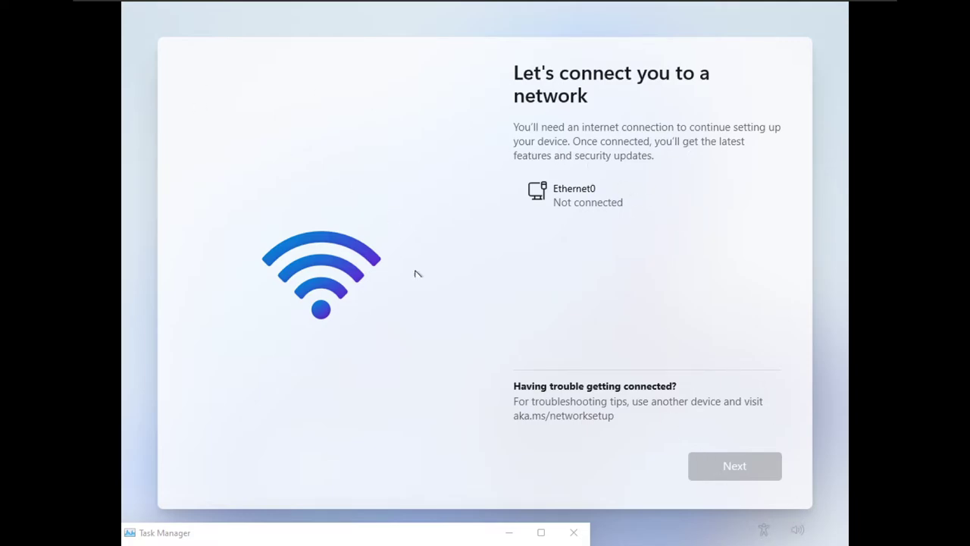
drag(429, 532, 518, 106)
- Scroll the Processes list and select the Windows Explorer process
scroll(319, 379, down, 1)
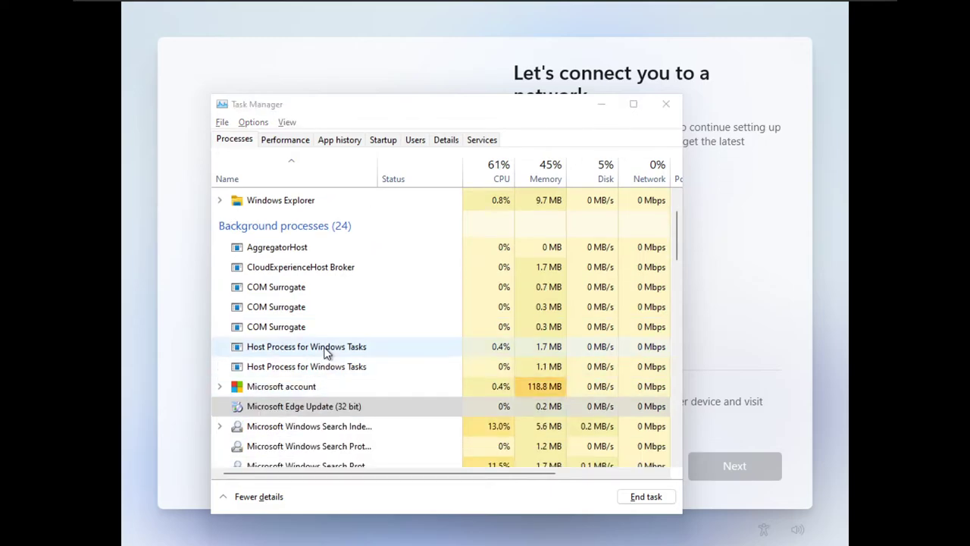
scroll(357, 325, down, 2)
scroll(363, 321, down, 12)
drag(492, 95, 445, 119)
scroll(424, 336, down, 5)
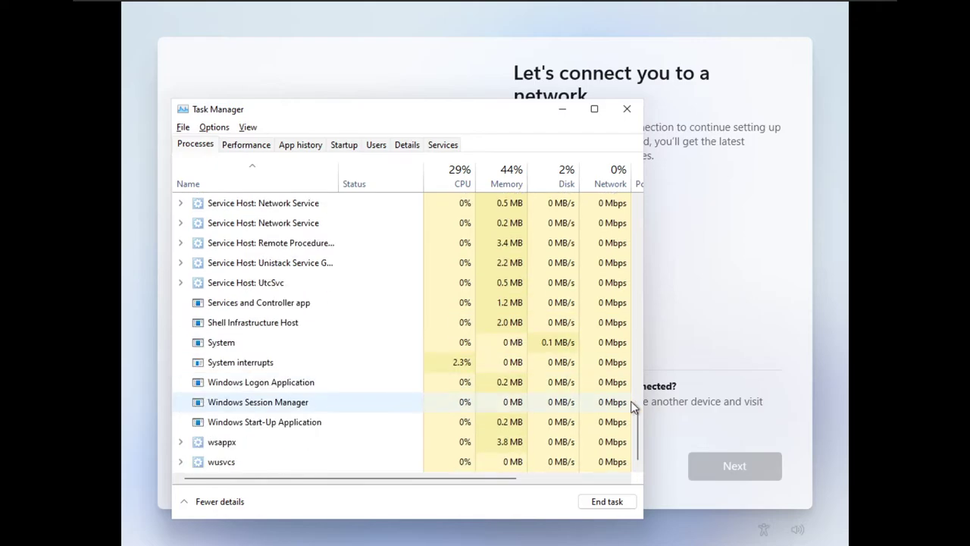
drag(639, 436, 651, 186)
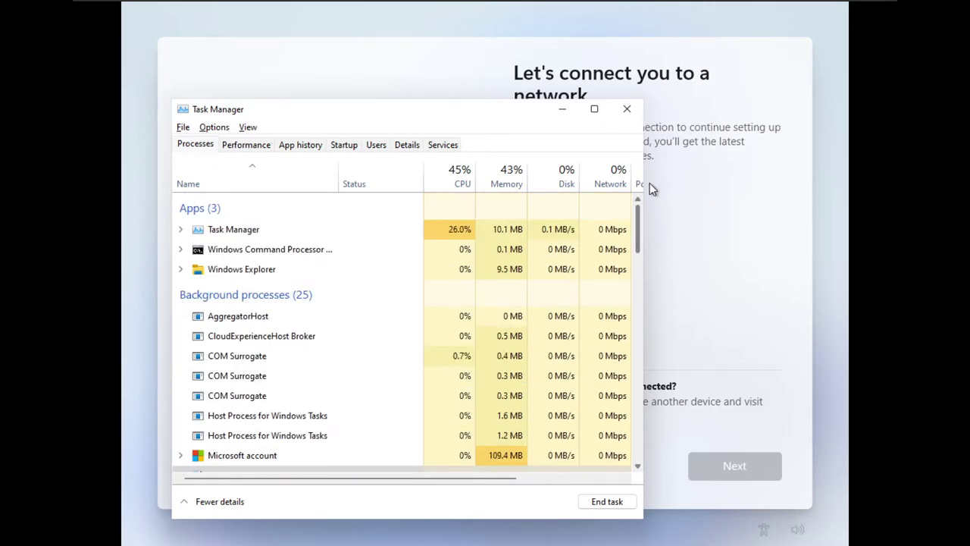
click(339, 277)
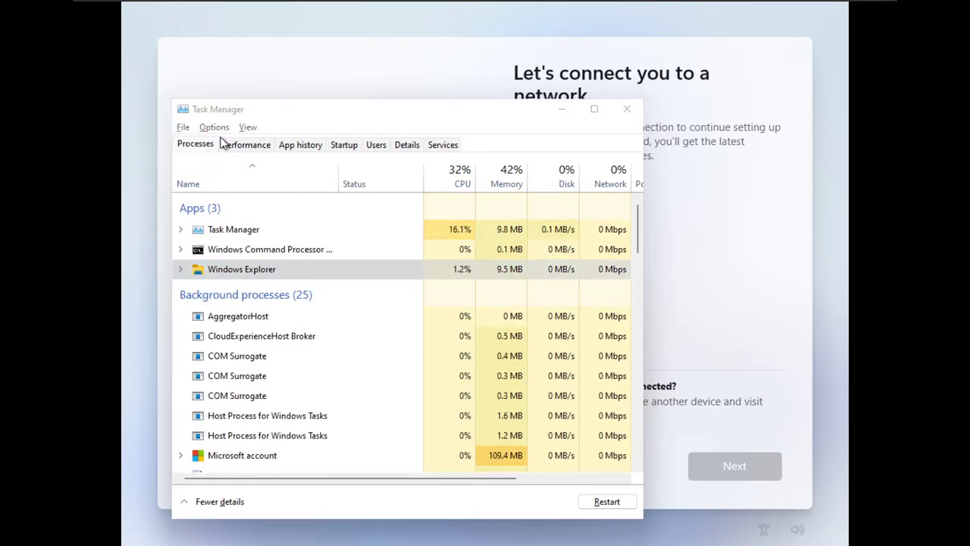
- Open an administrator Command Prompt and place it top right beside Task Manager
key(shift+F10)
drag(363, 115, 349, 201)
drag(237, 106, 673, 108)
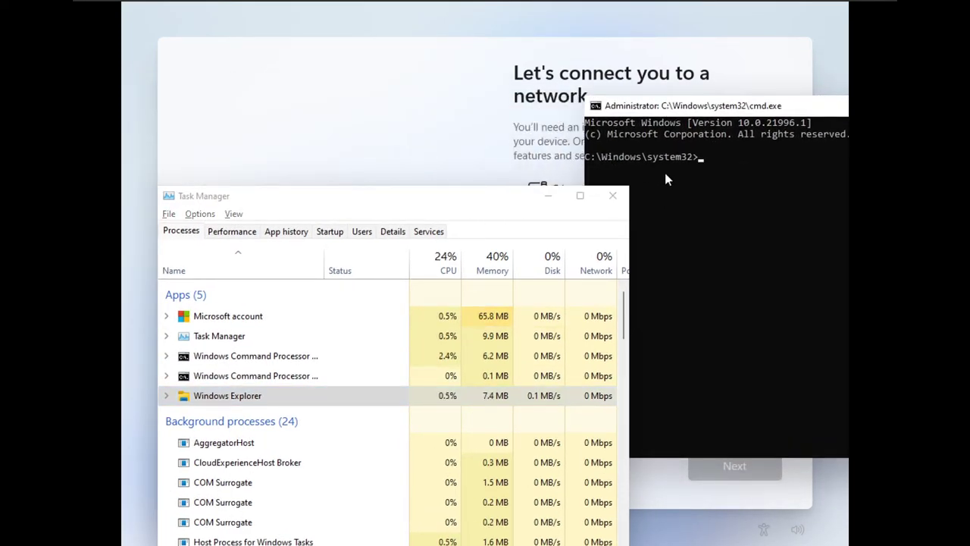
- Run net use to check remembered network connections, which reports none
text(net use)
key(Return)
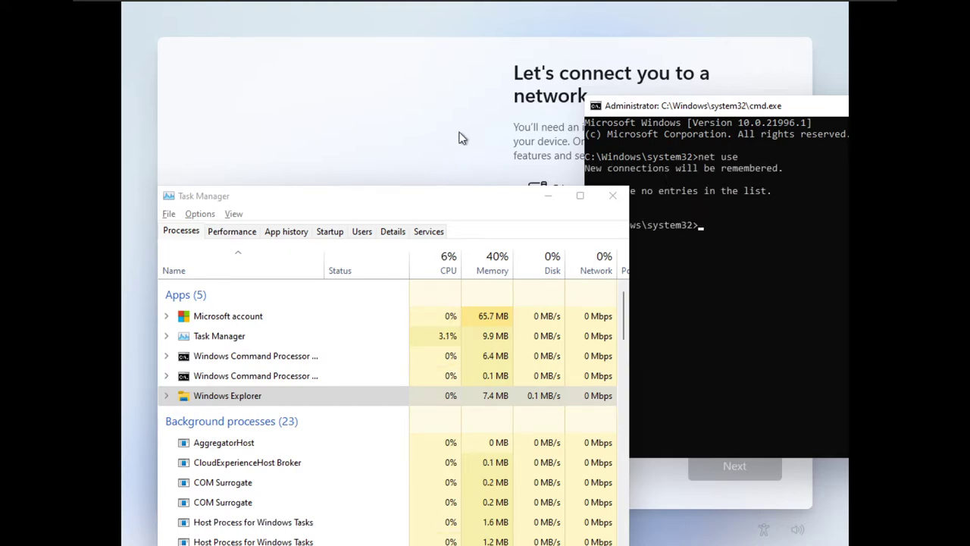
drag(453, 202, 363, 189)
- Run net user to list Administrator, DefaultAccount, Guest and WDAGUtilityAccount
click(669, 271)
text(net user)
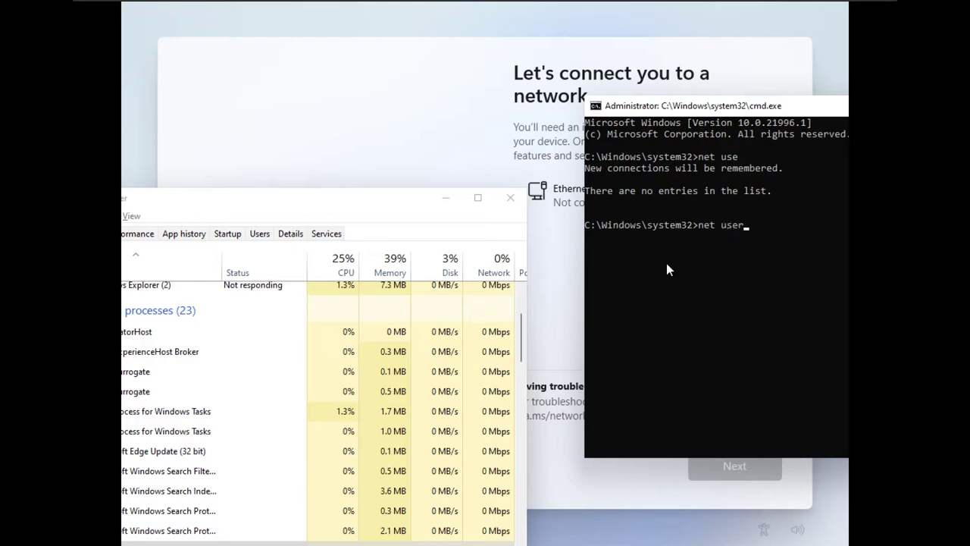
key(Return)
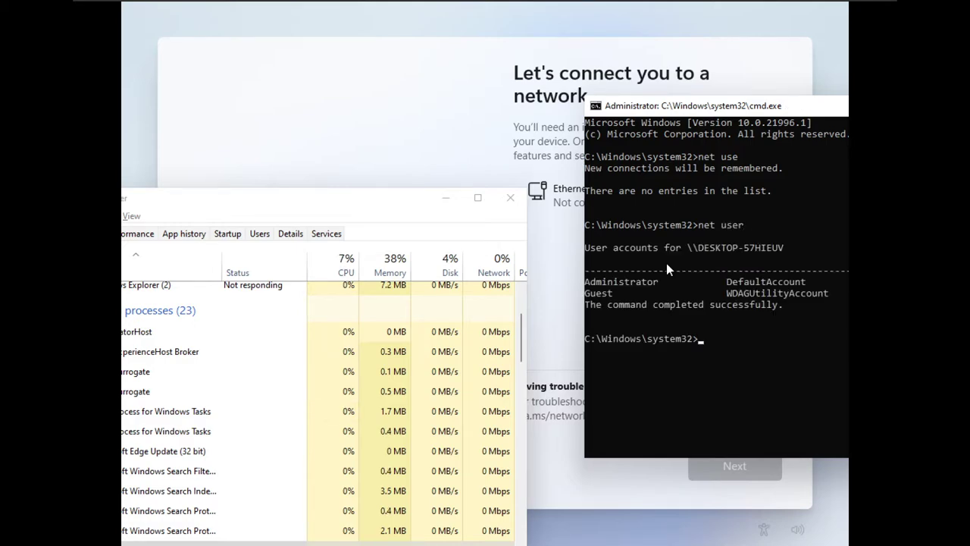
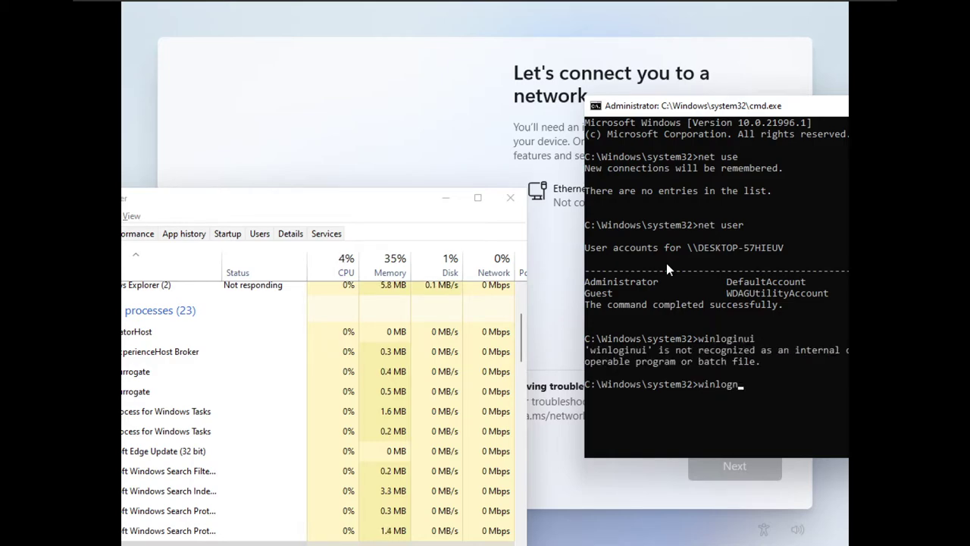
- Run 'winlognui', 'gg' and two nonsense strings in Command Prompt, each returning 'not recognized'
text(ui)
key(Return)
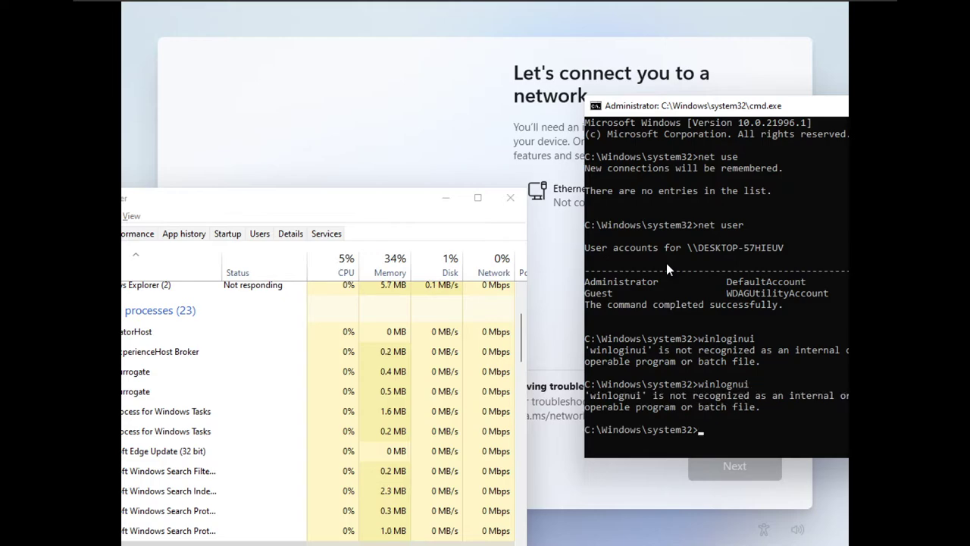
text(g)
key(Return)
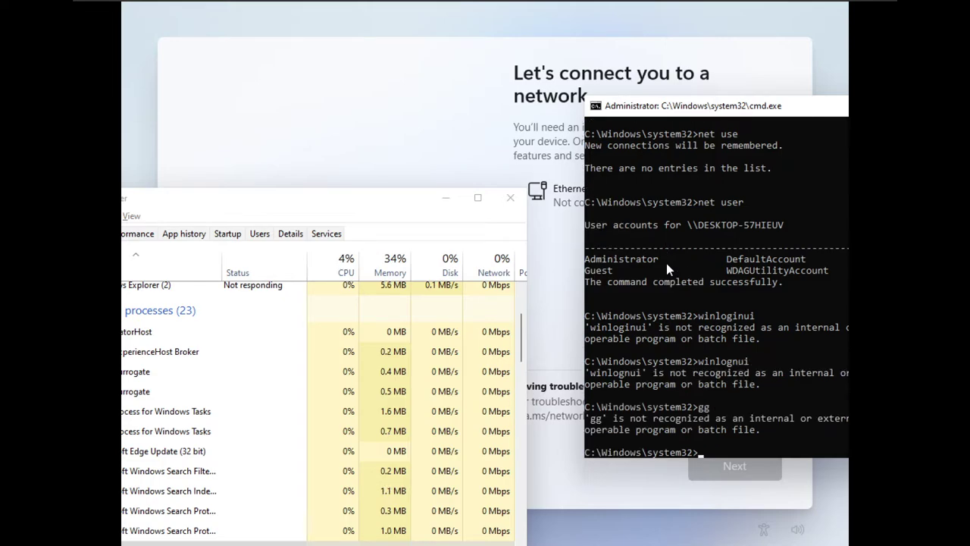
text(sopdkfgsdfogp[kgsdfllo)
key(Return)
text([)
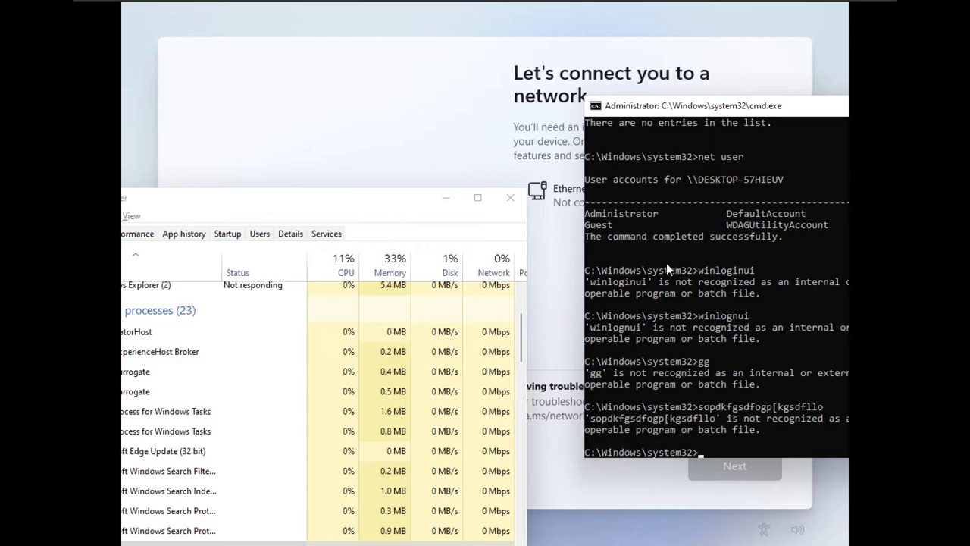
text(OU MS)
key(Return)
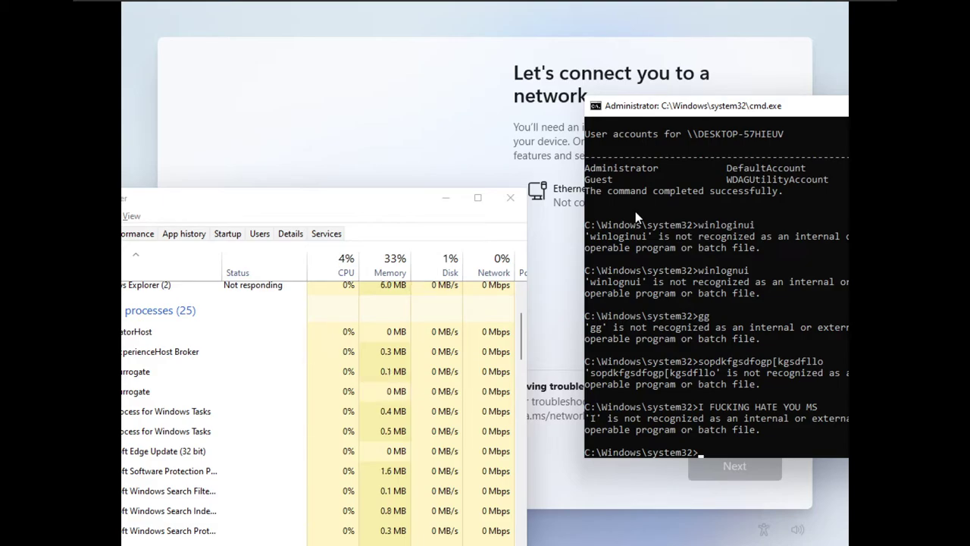
- Bring Task Manager in front of the console and expand Windows Explorer (2) to show its processes
mouse_move(681, 104)
mouse_down()
mouse_move(703, 104)
mouse_move(627, 112)
mouse_move(683, 115)
mouse_up()
drag(213, 193, 348, 144)
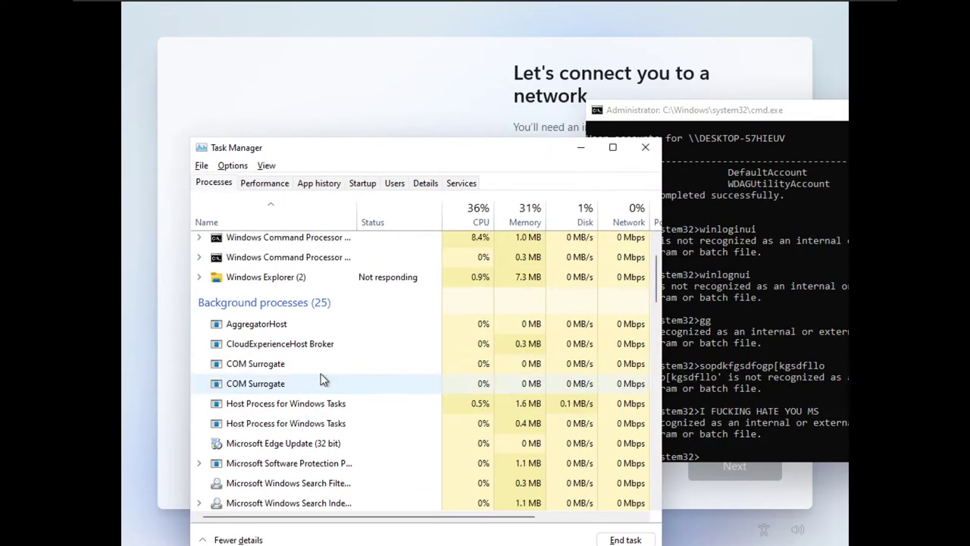
click(199, 277)
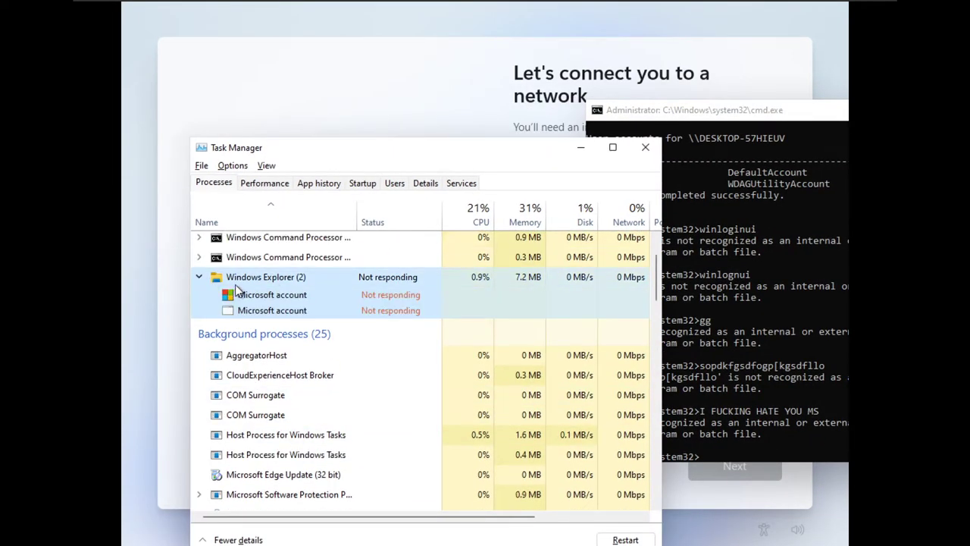
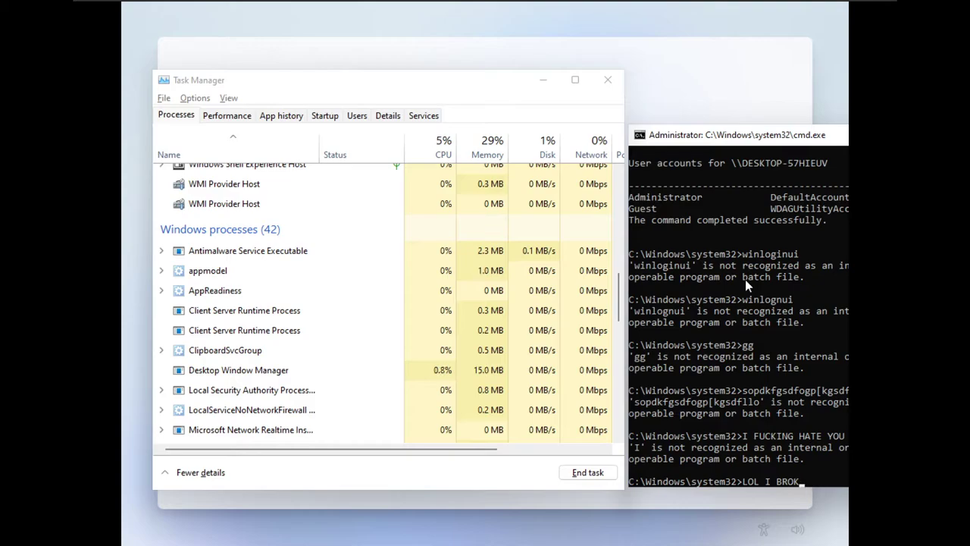
- Submit the 'LOL I BROKE IE' and 'LOL I BROKE IT' lines, then move Task Manager and the console lower
key(Return)
text(LOL I BROKE IT)
key(Return)
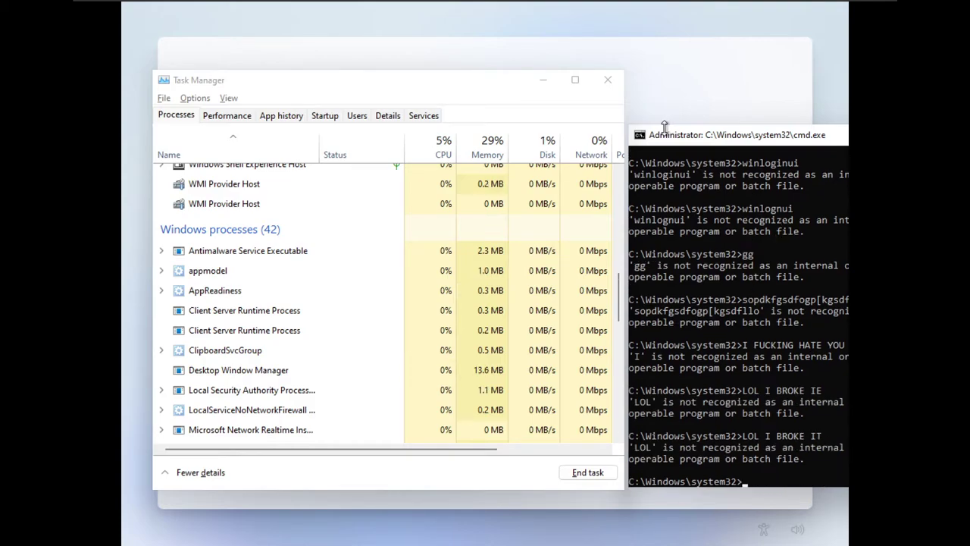
drag(489, 89, 460, 212)
drag(669, 136, 634, 170)
- Run the explorer command twice to try restoring the desktop
text(EXPLORT)
text(R)
key(Return)
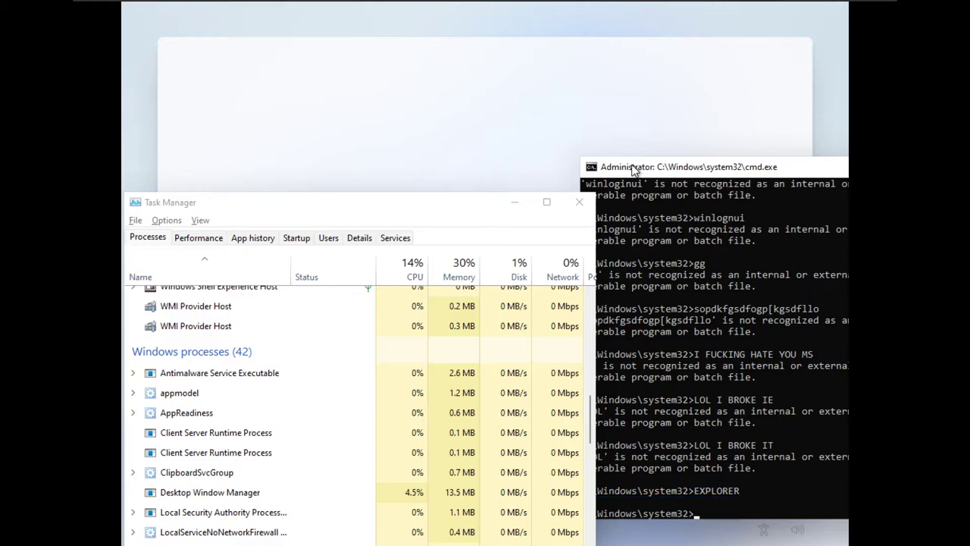
drag(664, 168, 697, 179)
text(explorer)
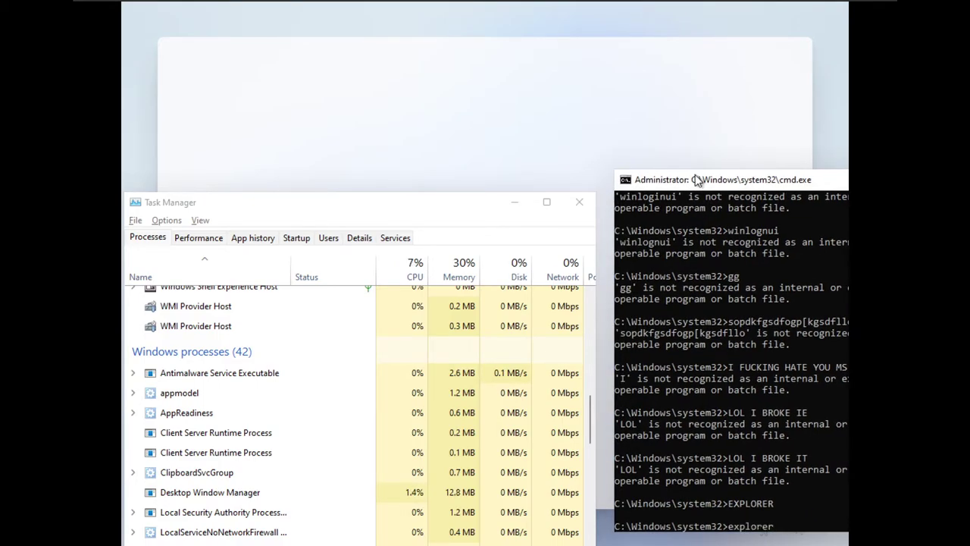
key(Return)
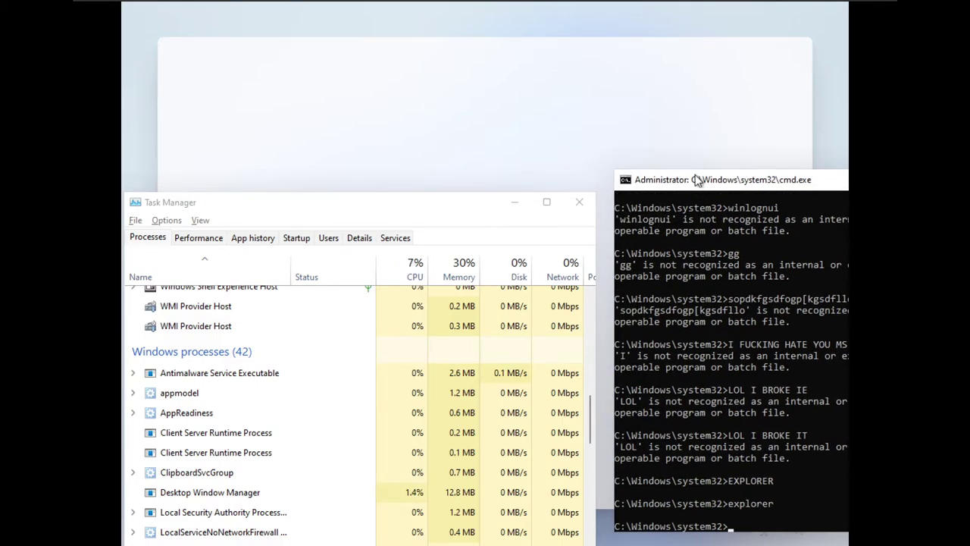
- Run the misspelt 'exploerer' command, which is reported as not recognized
text(explore)
key(BackSpace)
key(BackSpace)
text(er)
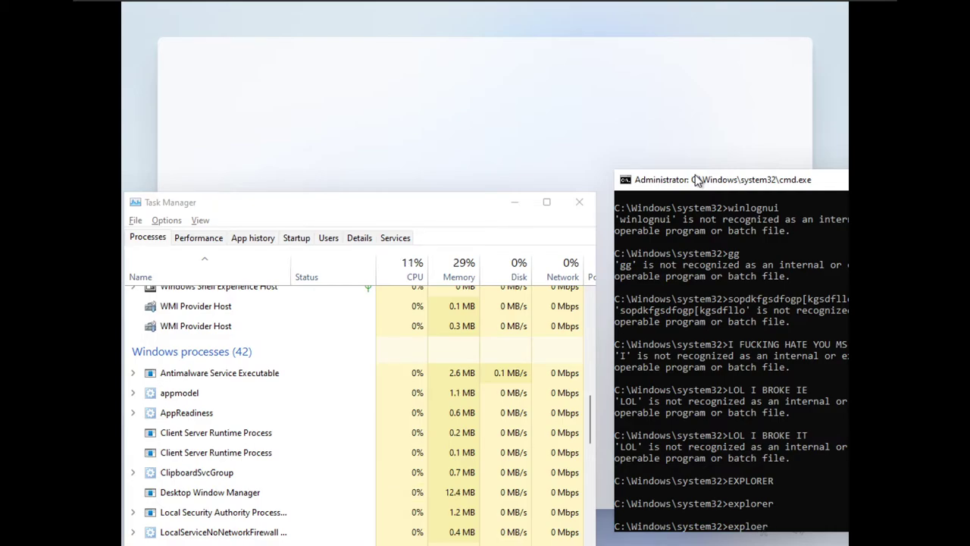
text(er)
key(Return)
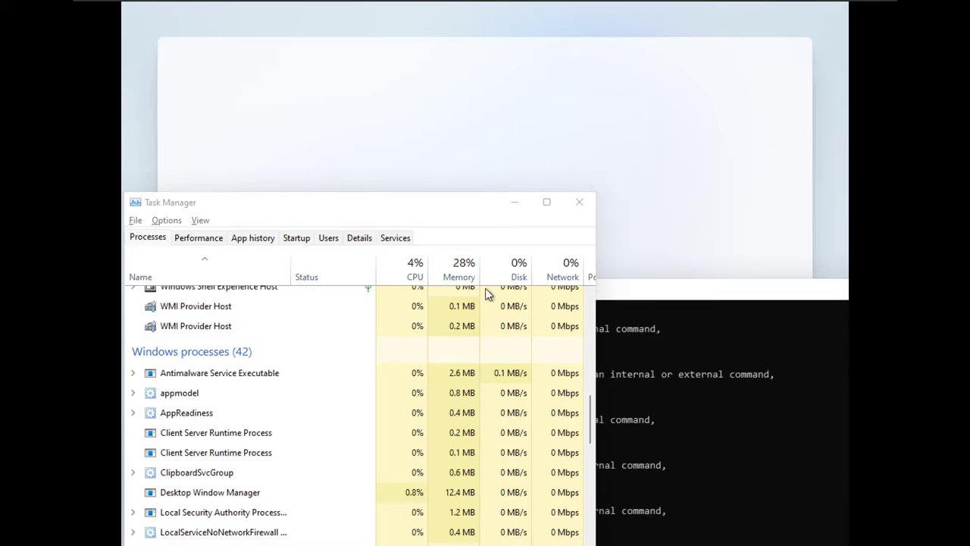
- Resize Task Manager, move it up and right, and scroll its process list up to Apps
mouse_move(392, 192)
mouse_down()
mouse_move(398, 222)
mouse_move(401, 188)
mouse_up()
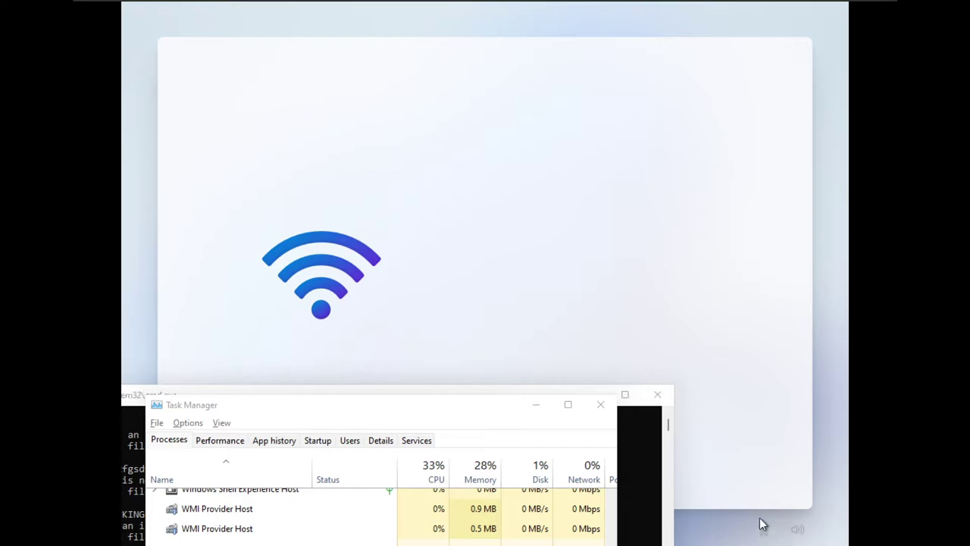
drag(494, 404, 683, 227)
scroll(632, 375, up, 10)
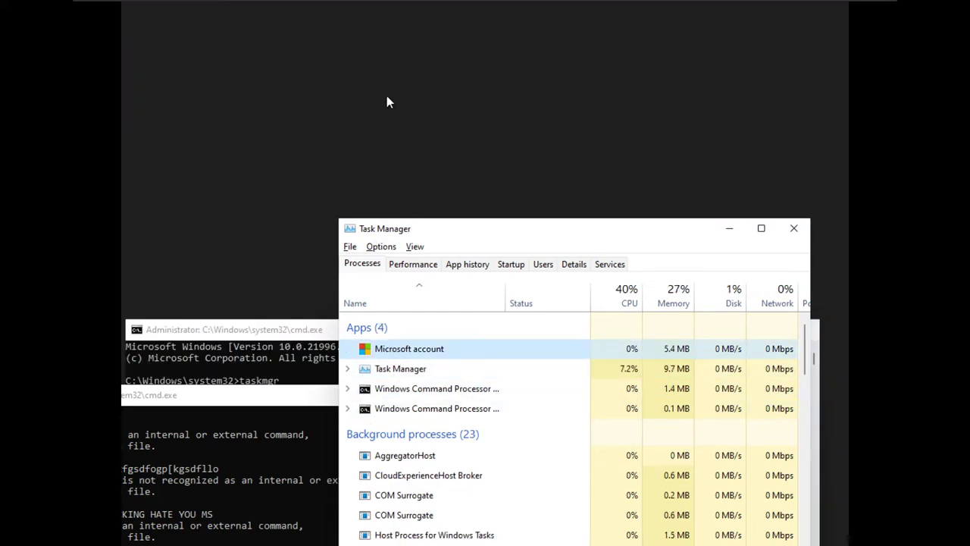
- Start 'explorer' as a new task from Task Manager's File menu
click(349, 247)
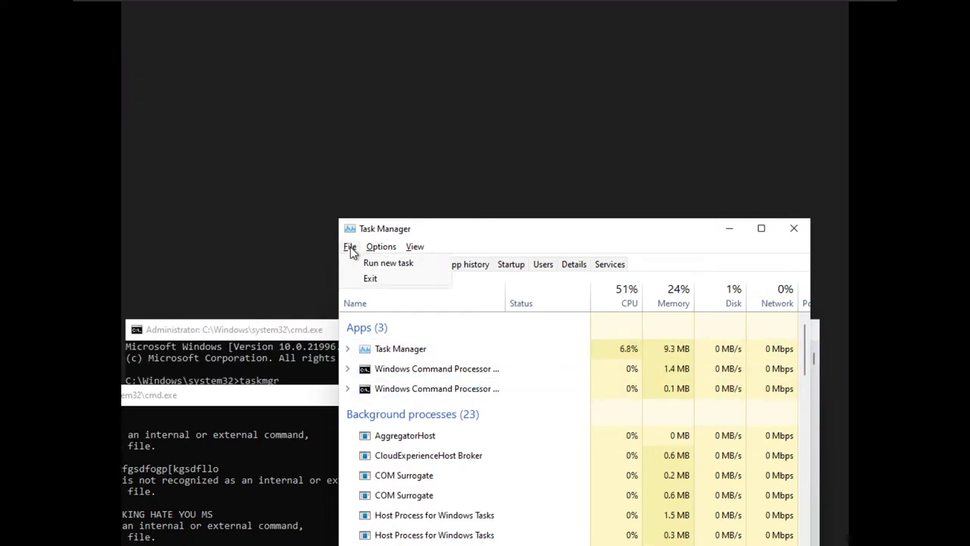
click(354, 263)
text(explorer)
key(Return)
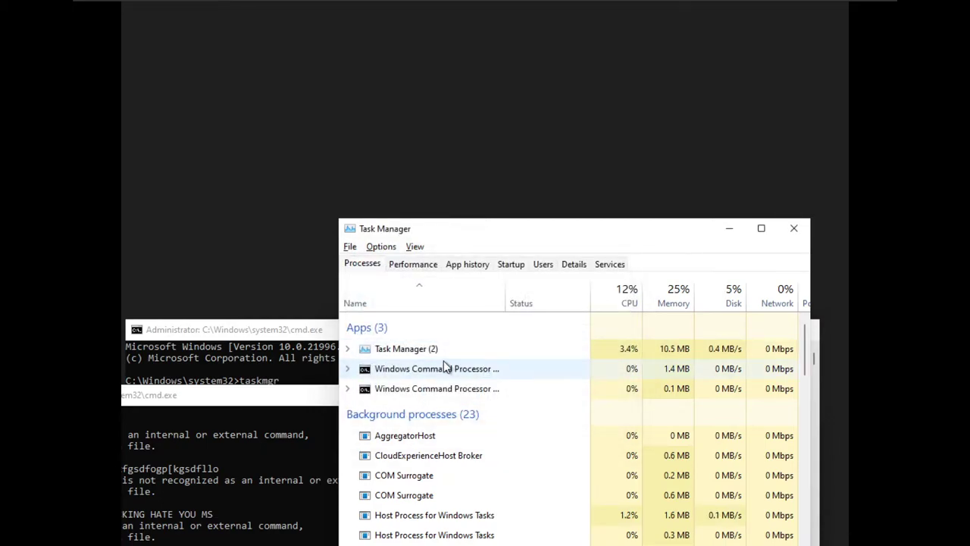
- Sort processes by Disk, show the Details list, and bring the command prompt forward
click(732, 300)
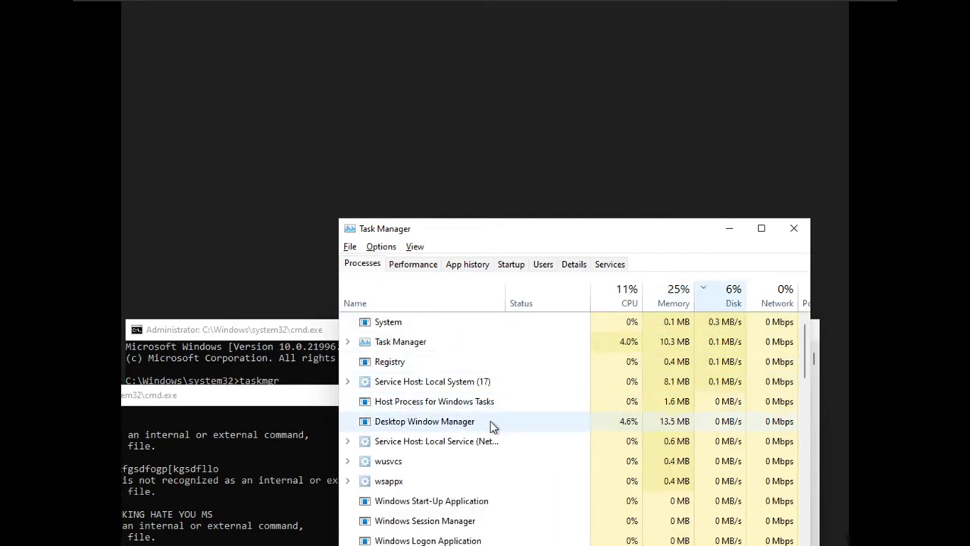
scroll(490, 414, down, 2)
scroll(497, 406, up, 1)
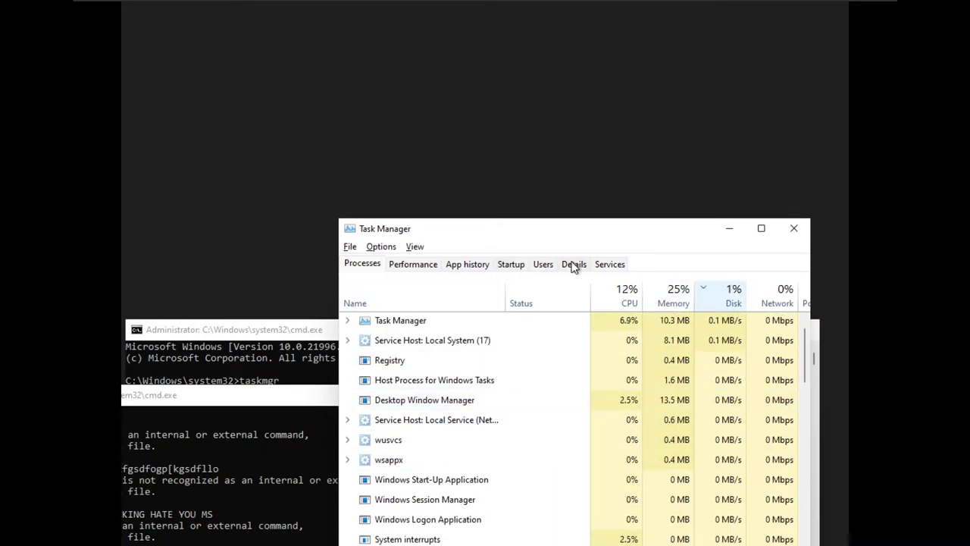
click(573, 264)
drag(484, 233, 598, 165)
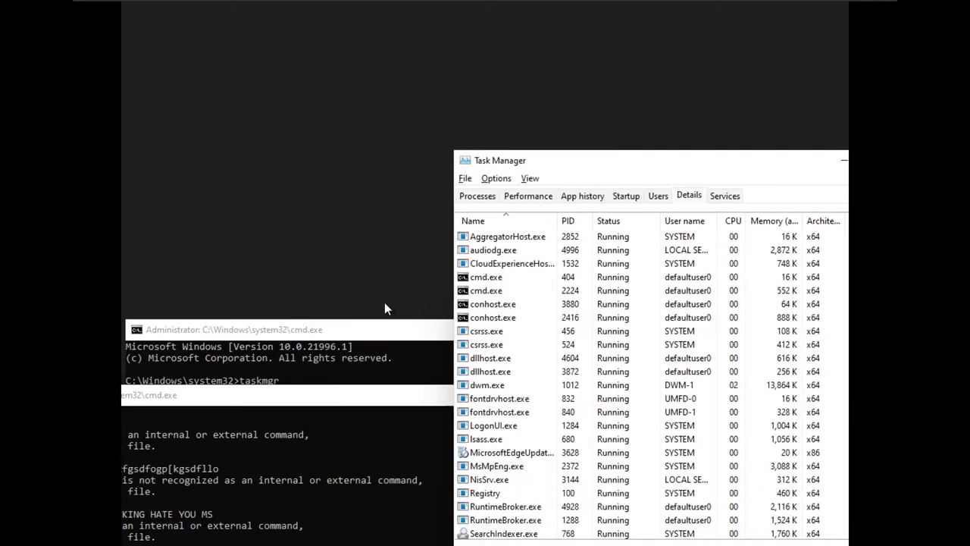
click(263, 412)
- Move the command prompt higher and try running 'oobe' as a command twice
drag(280, 342, 226, 190)
text(oobe)
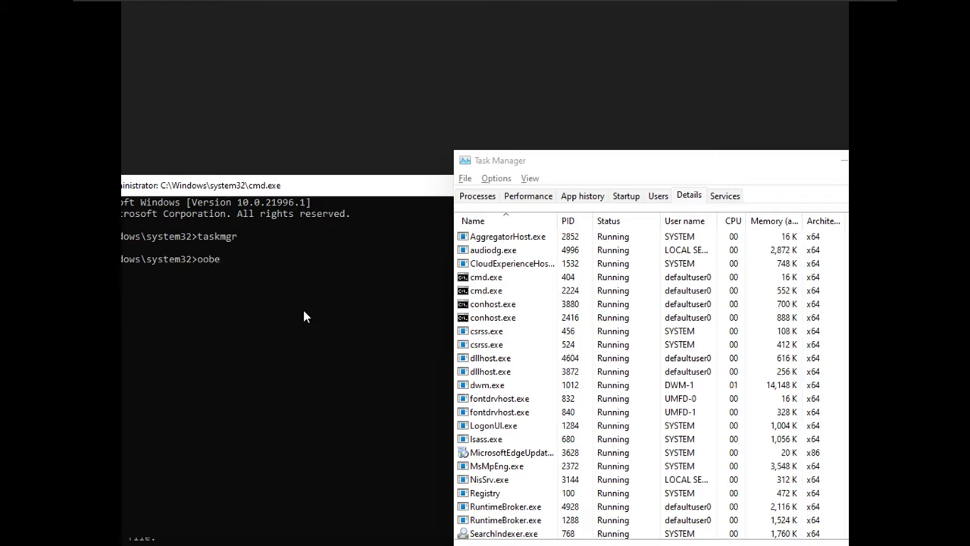
key(Return)
text(oobe)
key(Return)
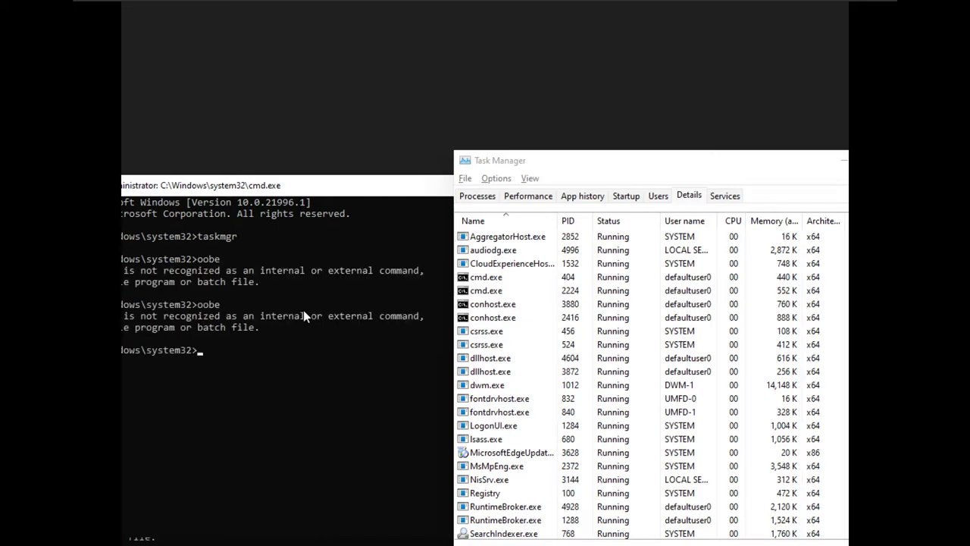
- Change into the oobe folder, list it, and run msoobe to relaunch Windows setup
text(cd oobe)
key(Return)
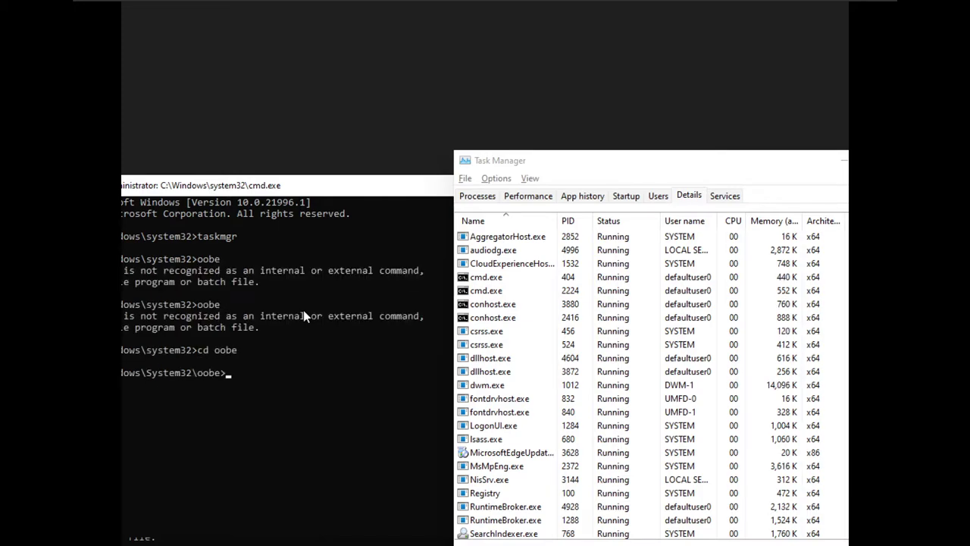
text(di)
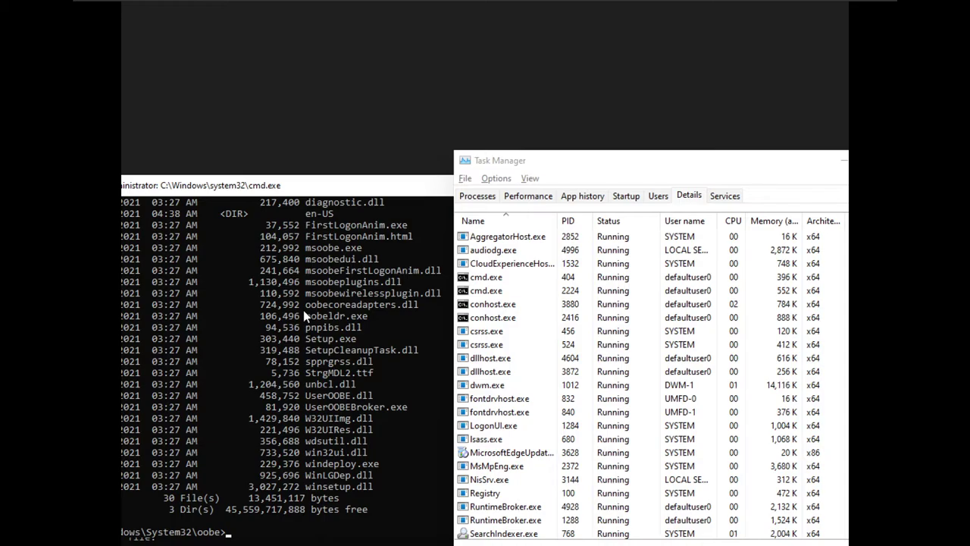
text(msoobe)
key(Return)
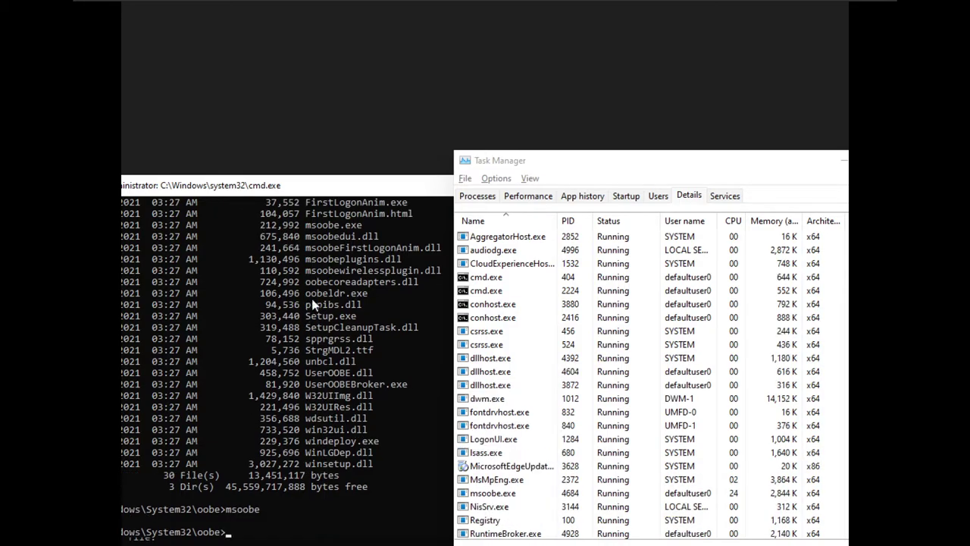
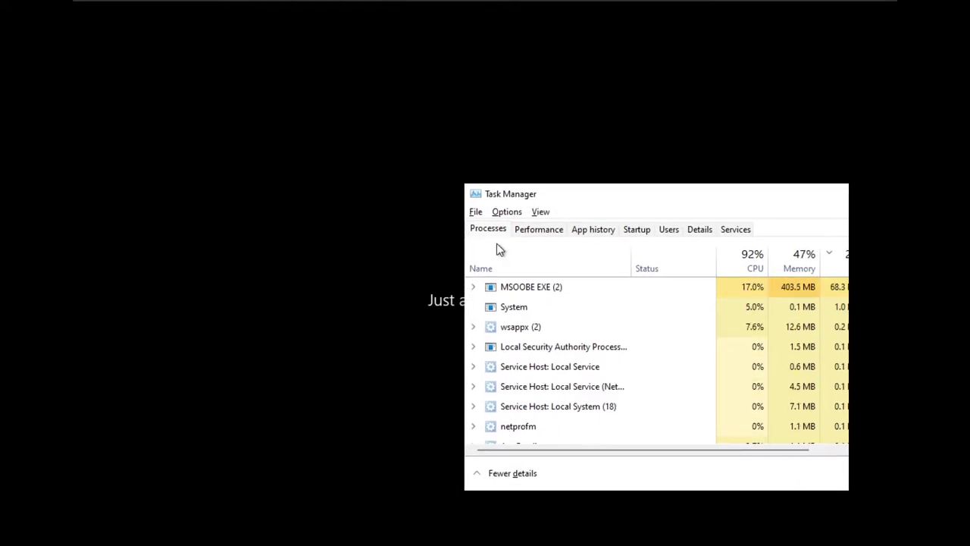
- Expand the MSOOBE EXE group and move the Task Manager window lower on screen
click(473, 287)
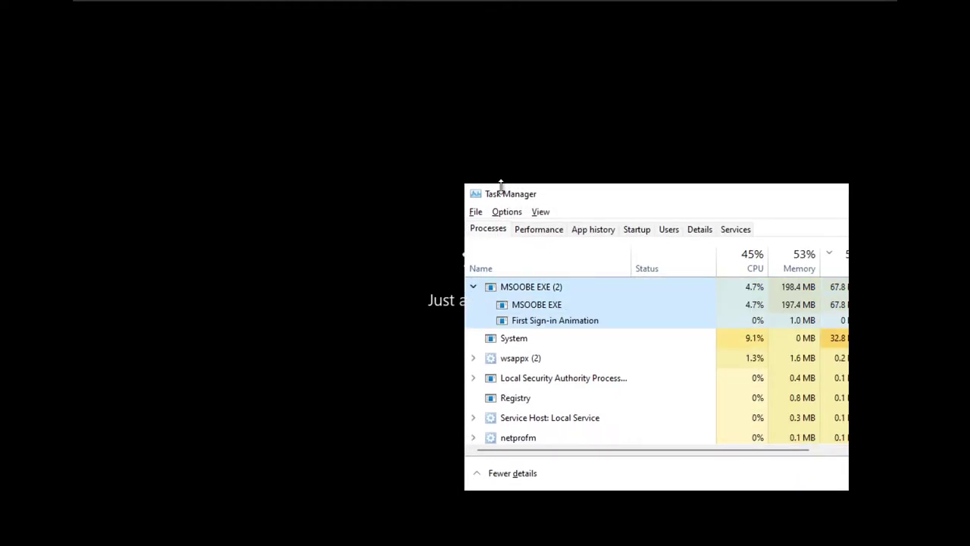
drag(509, 189, 361, 475)
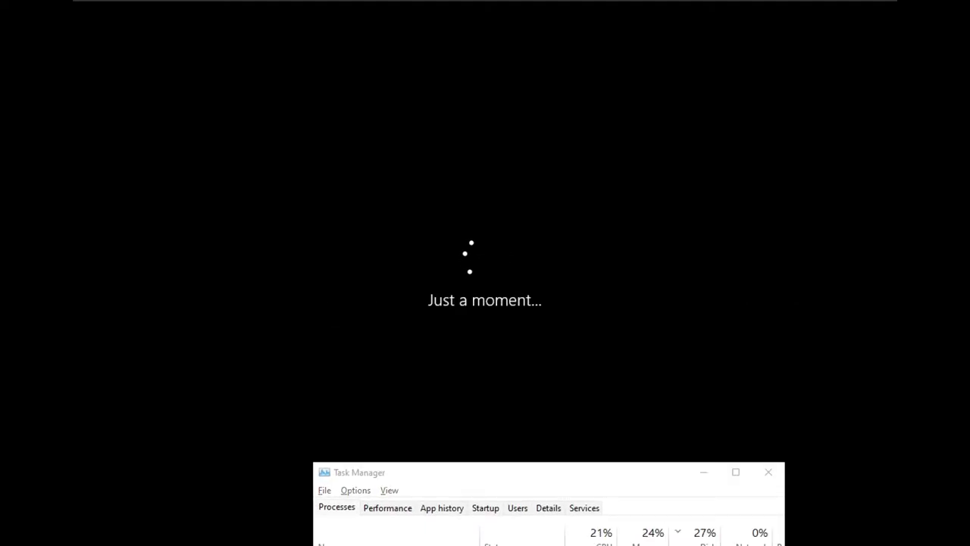
drag(360, 475, 402, 374)
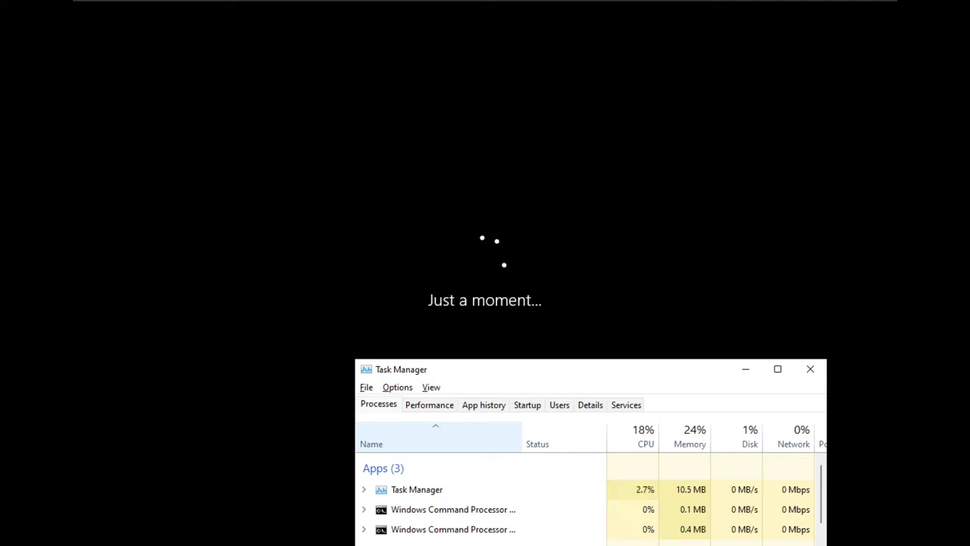
- On the Details list, select svchost.exe (PID 924) and request ending it with Delete
click(590, 404)
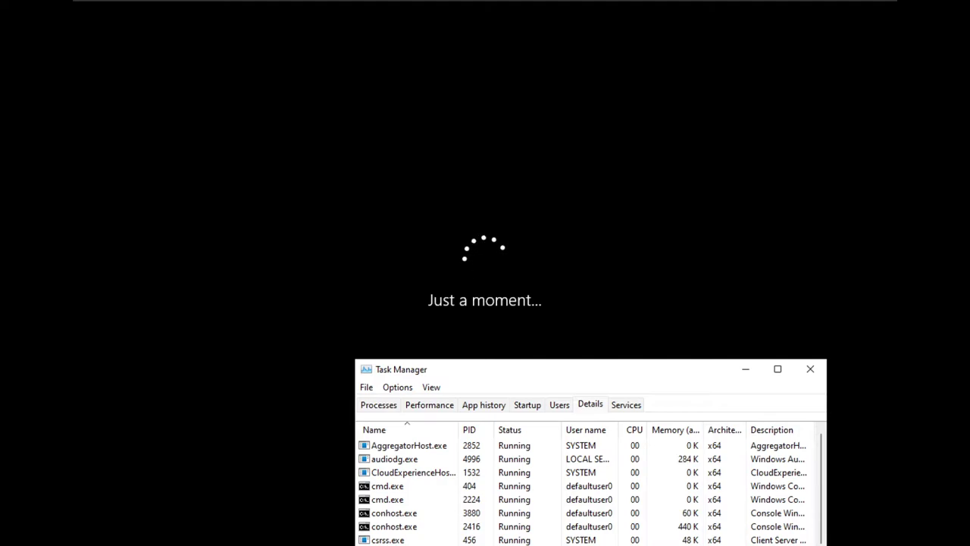
drag(470, 369, 642, 195)
scroll(682, 420, down, 17)
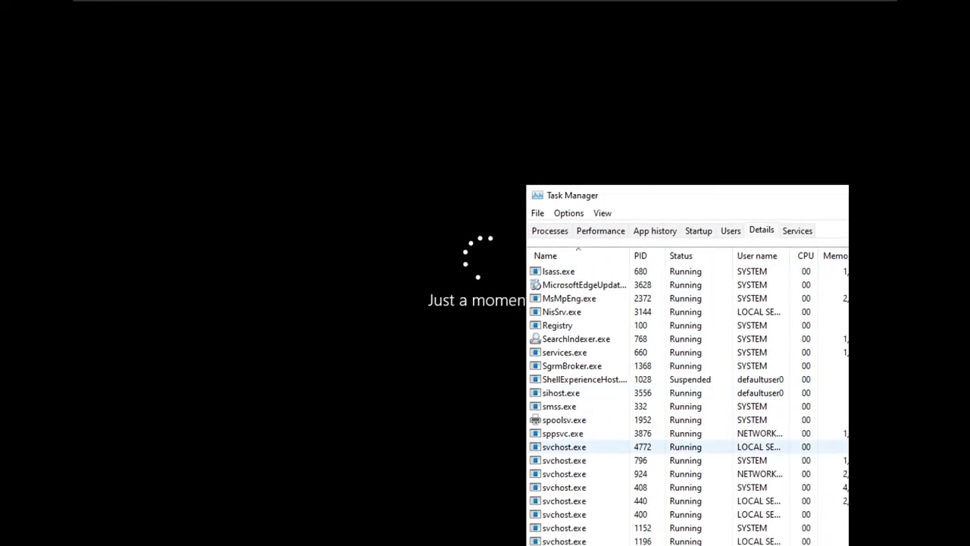
scroll(682, 417, down, 1)
scroll(682, 417, up, 5)
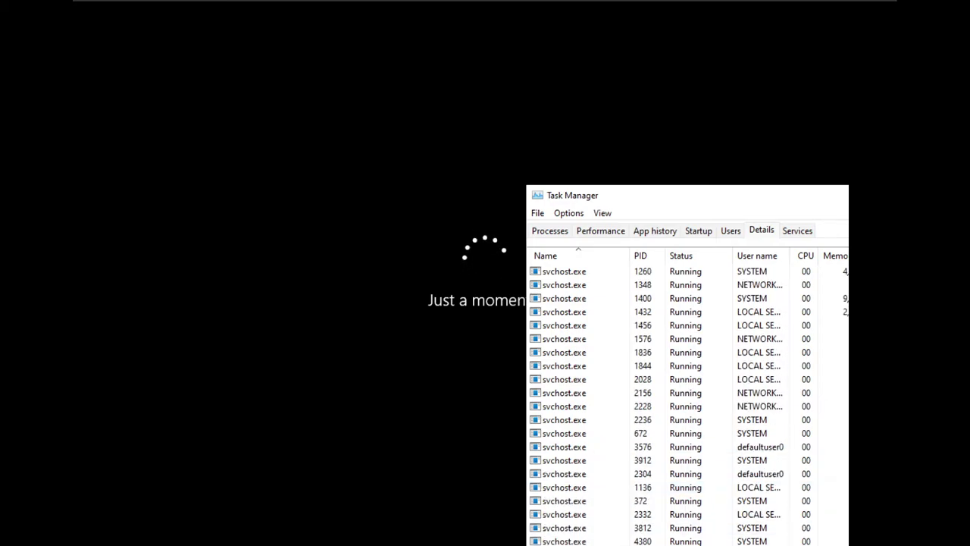
click(564, 298)
key(Delete)
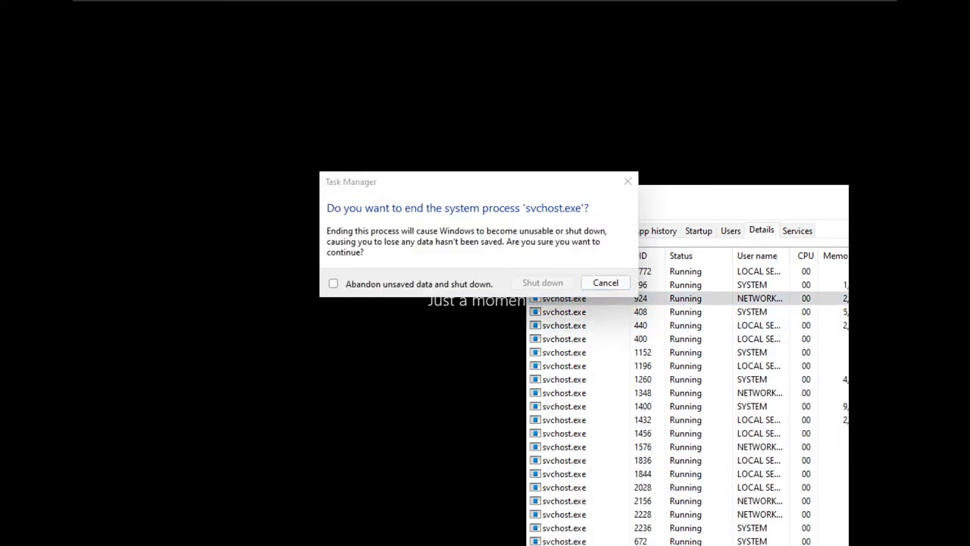
- Move the svchost.exe end-process confirmation to the lower right of the screen
drag(394, 182, 621, 443)
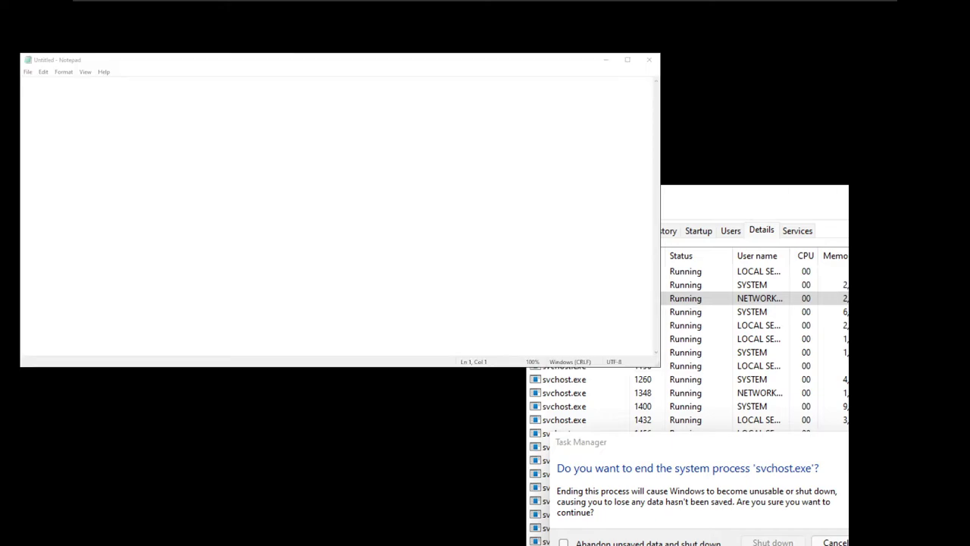
- Type 'UGHHH… YOU KNOW WHAT IM BLUESCREENING THIS' in Notepad, then confirm ending svchost.exe
click(141, 62)
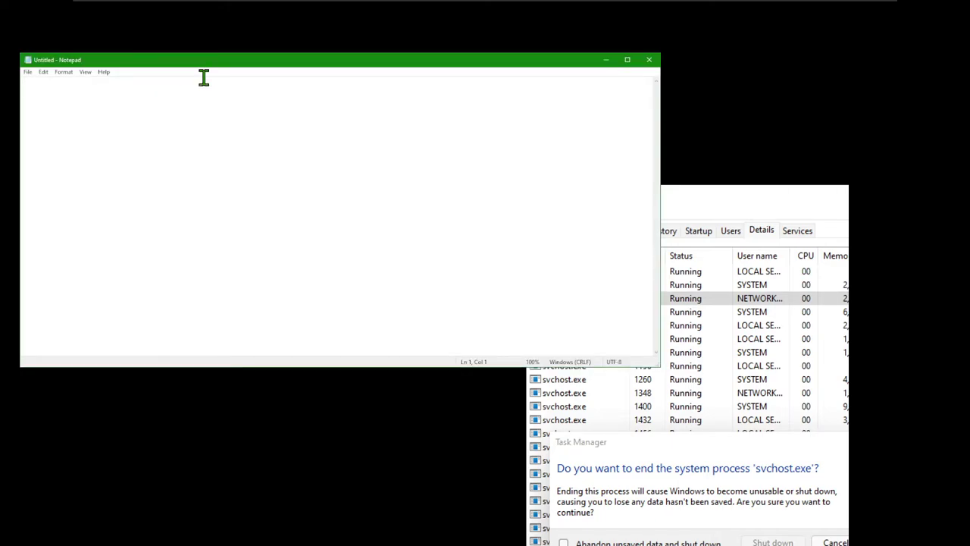
text(UGHH)
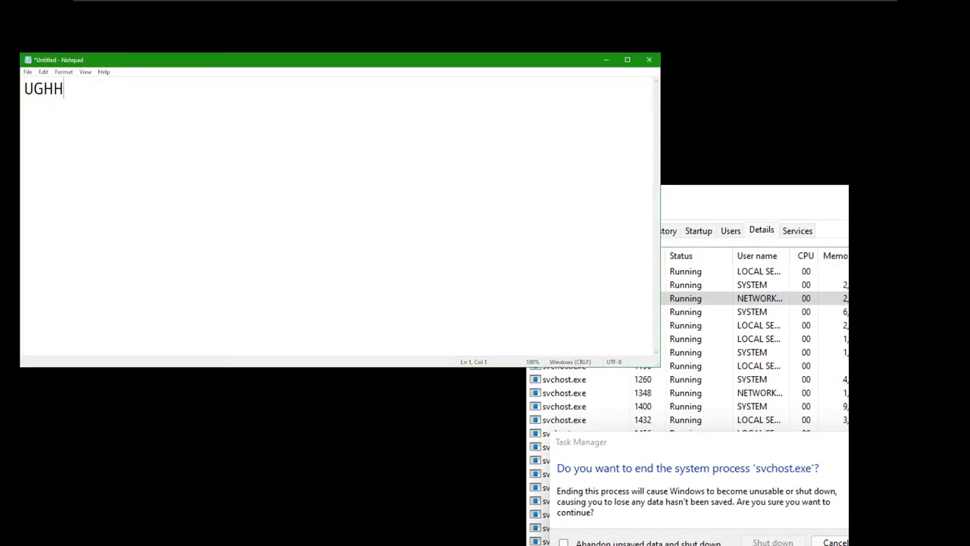
text(HHHHHHHHHHHHHHHHHHHHHHHHHHHHHHHHHHHHHHHHHHHHHHHHHHHHHHHHHHHHHHHHHH)
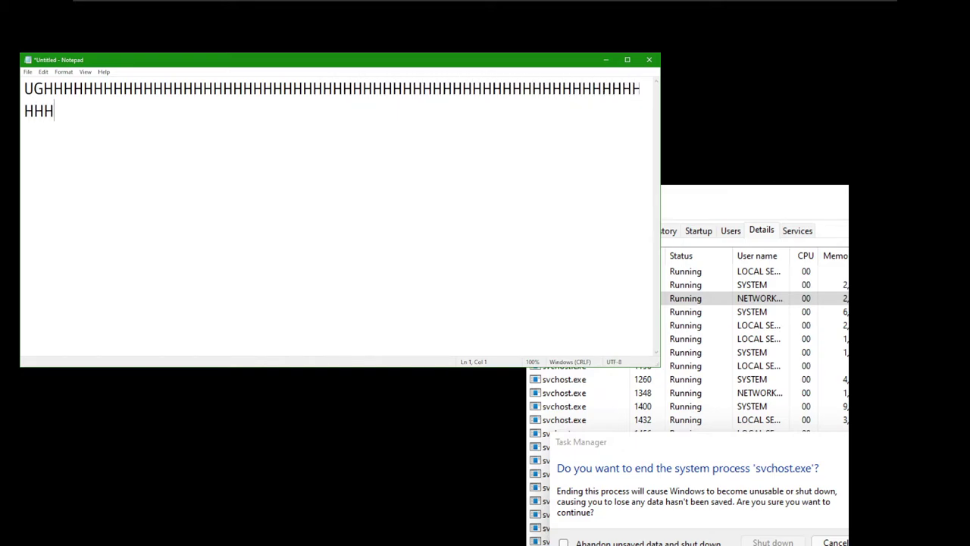
text(HHHHHHHHHHHHHHHHHHHHHHHHHHHHHHHHHHHHHHHHHHHHHHHHHHHHHHHHHHHHHHHHHHHHH)
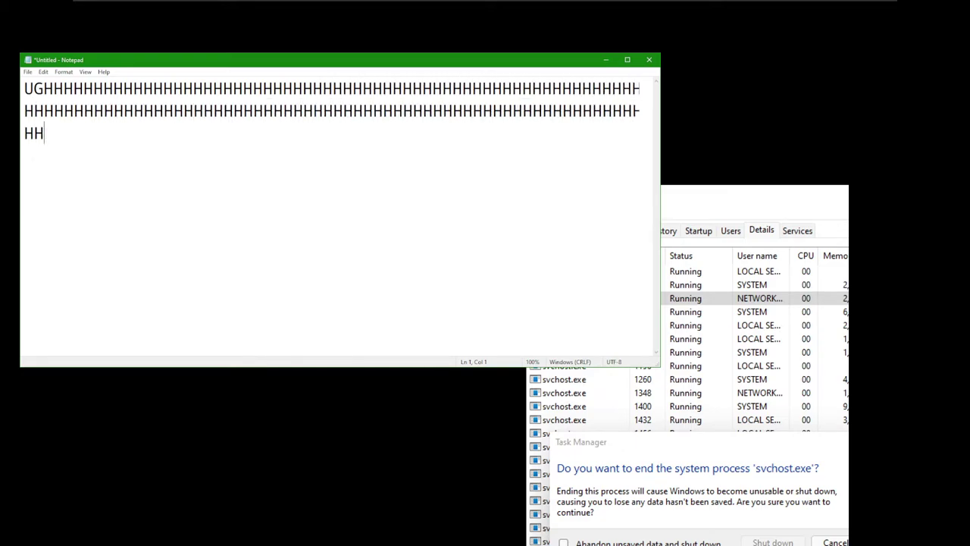
text( YOU KNOW WHAT IM BLUE)
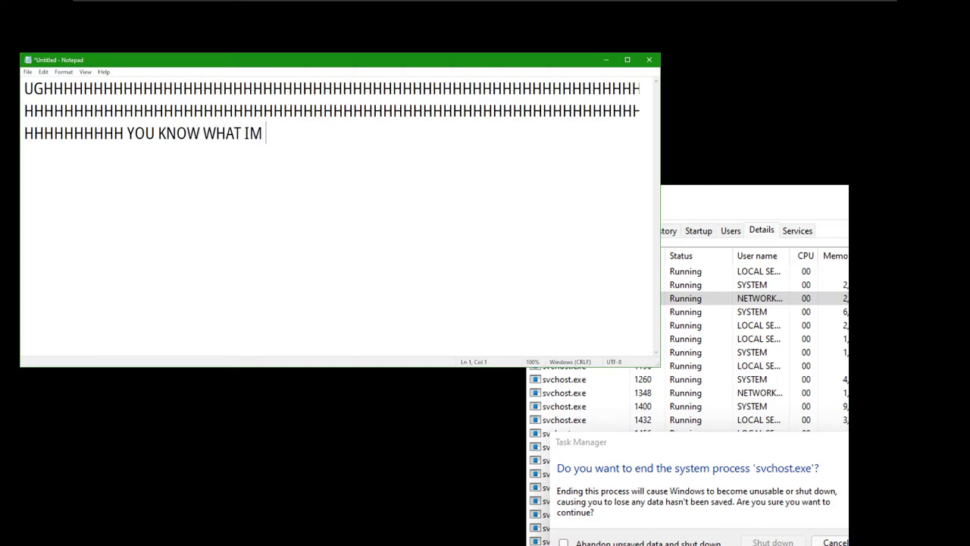
text(SCREENING THIS)
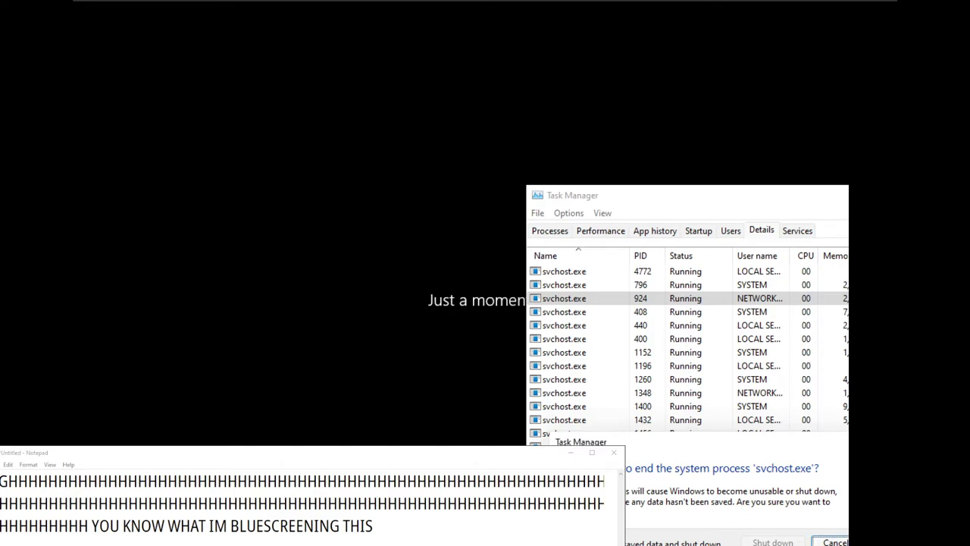
key(Tab)
key(Tab)
key(Return)
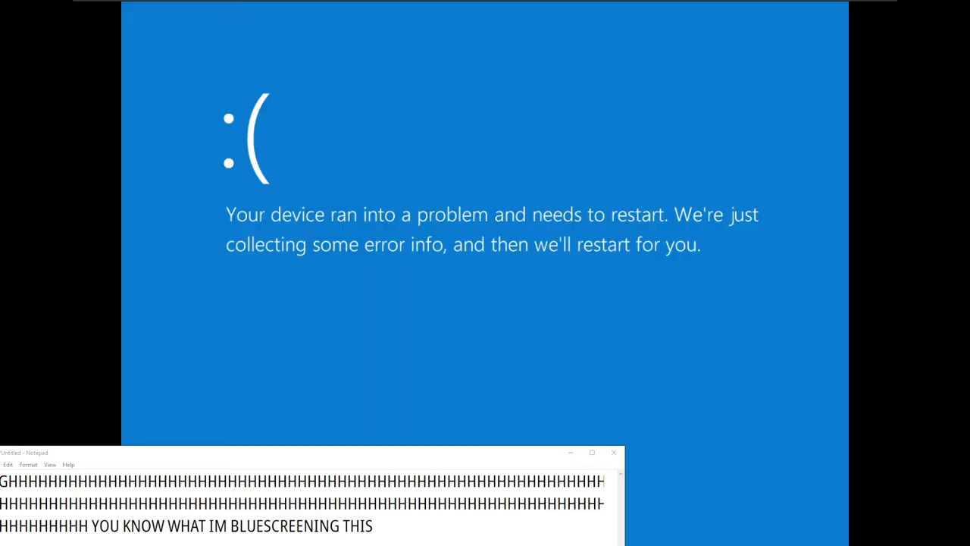
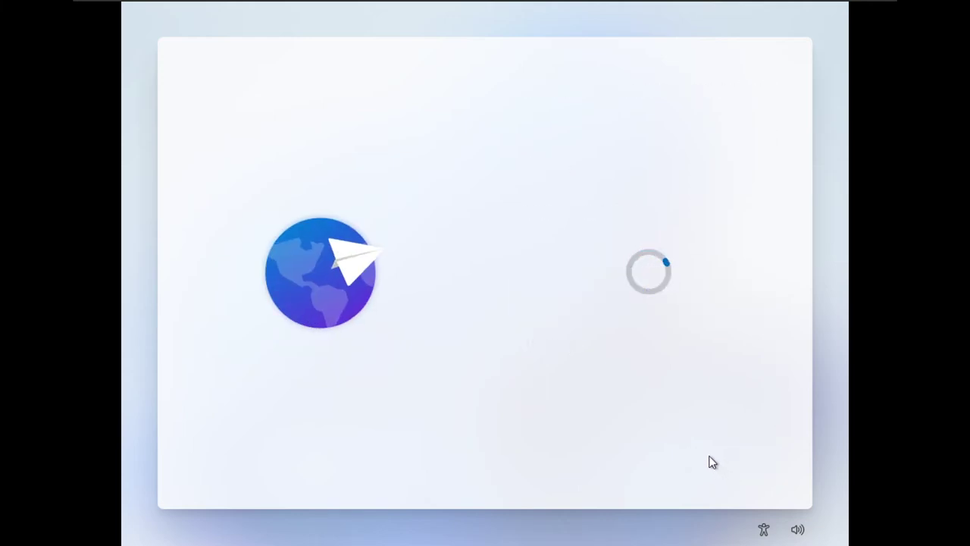
- Accept the US keyboard layout, skip a second layout, and continue past the connected network page
mouse_move(234, 3)
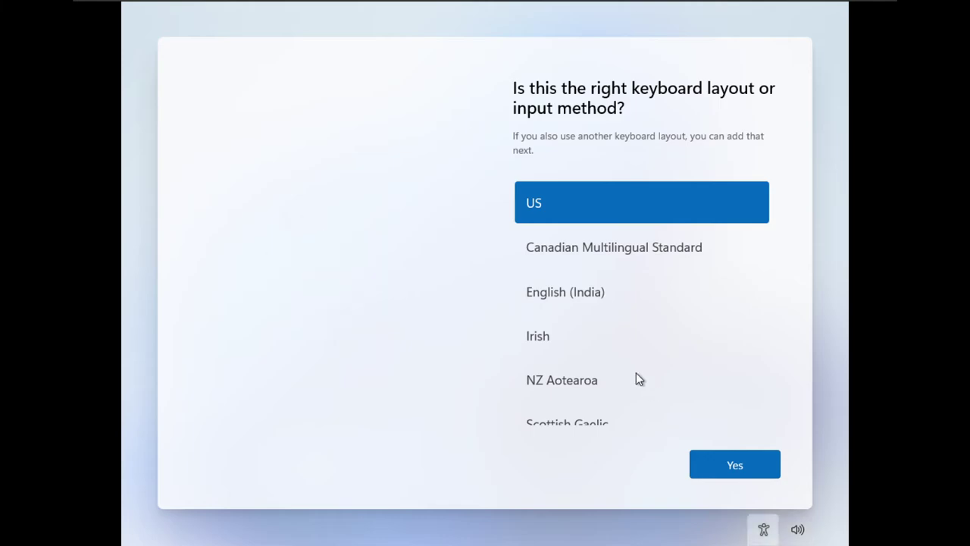
click(719, 465)
click(718, 466)
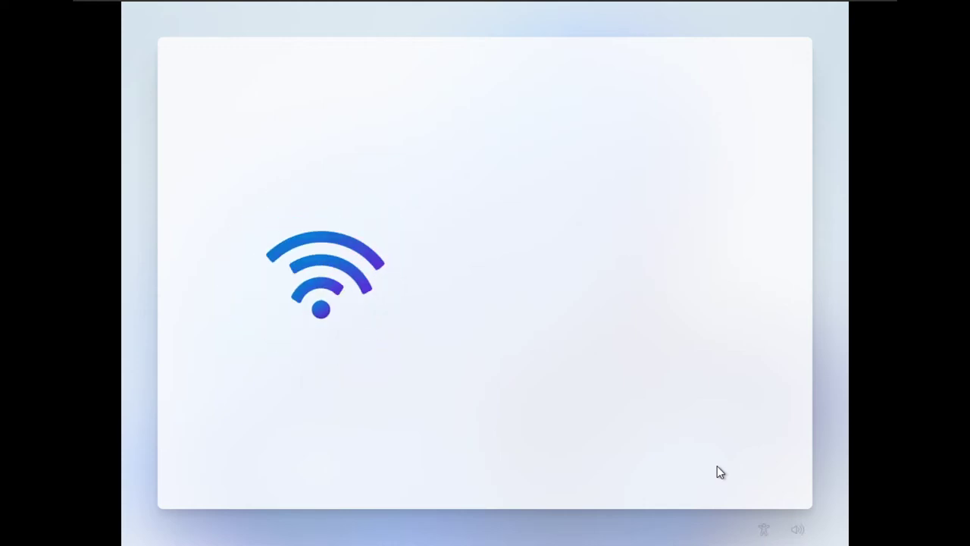
mouse_move(265, 2)
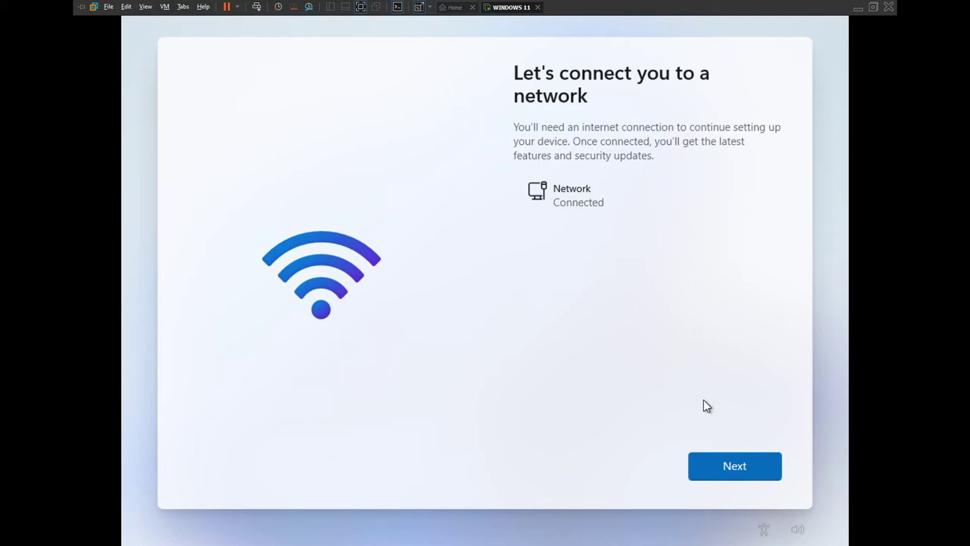
click(705, 465)
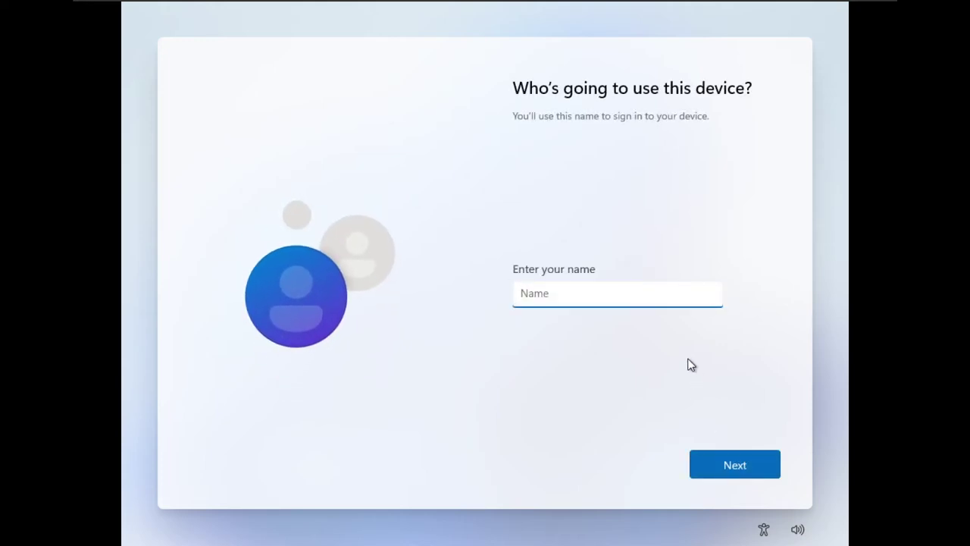
- Name the local Windows account 'ms sucks' and leave its password blank
text(YES OH FUCK YEAH)
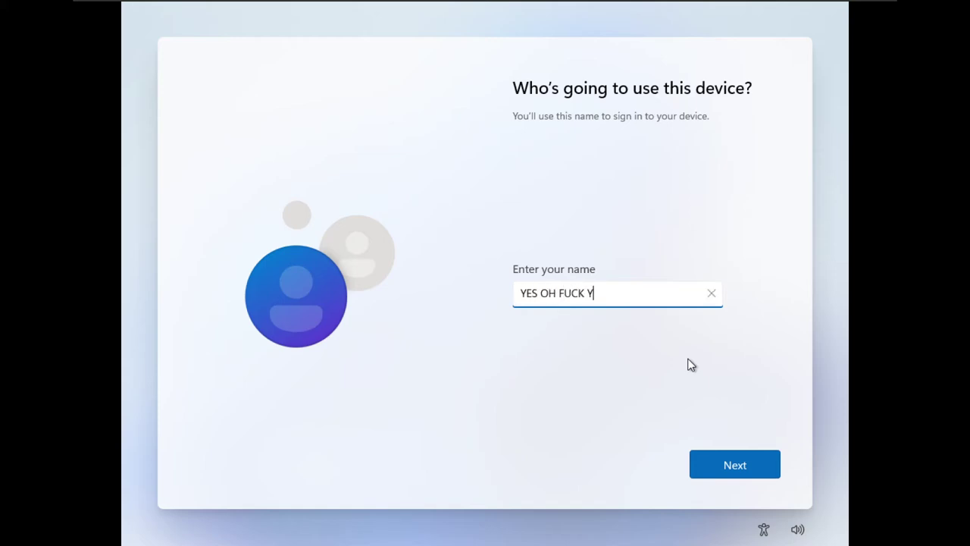
key(BackSpace)
key(BackSpace)
key(BackSpace)
key(BackSpace)
key(BackSpace)
key(BackSpace)
key(BackSpace)
key(BackSpace)
key(BackSpace)
key(BackSpace)
key(BackSpace)
key(BackSpace)
key(BackSpace)
key(BackSpace)
key(BackSpace)
key(BackSpace)
text(ms sucks)
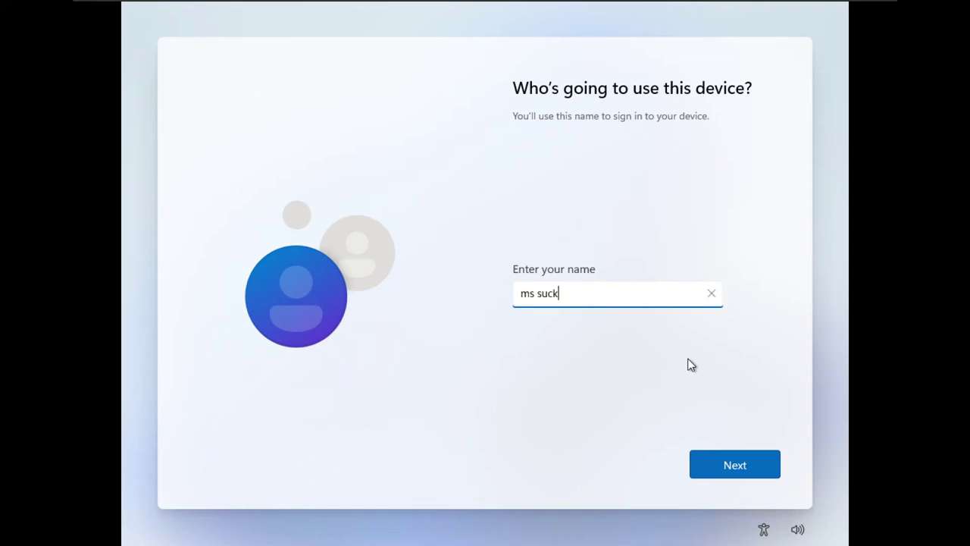
key(Return)
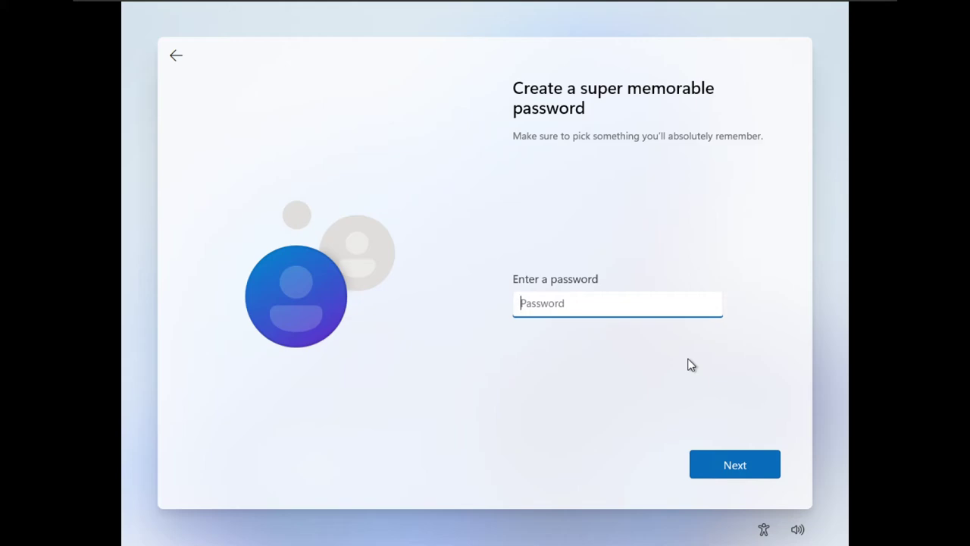
key(Return)
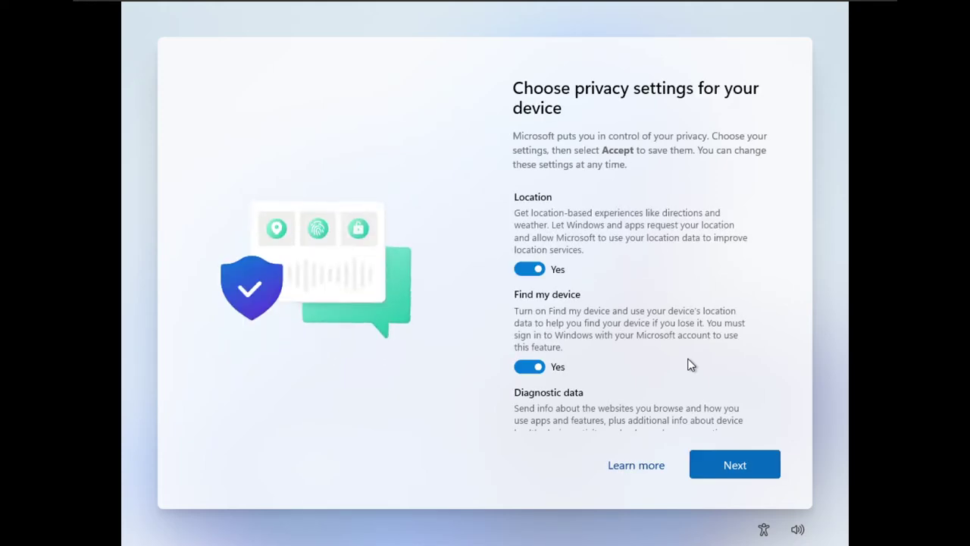
- Switch all privacy toggles to No, choose Required only diagnostic data, and accept
click(529, 269)
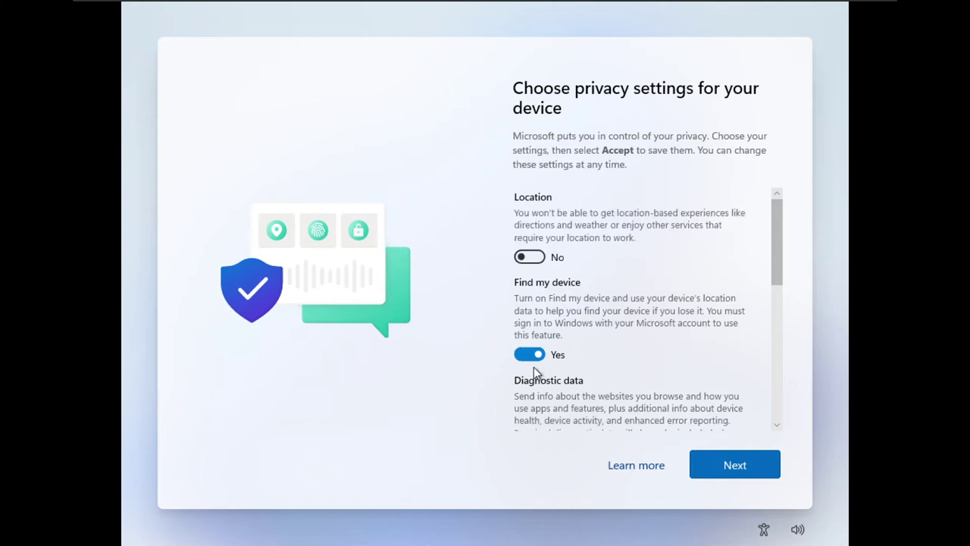
click(532, 358)
drag(768, 241, 772, 403)
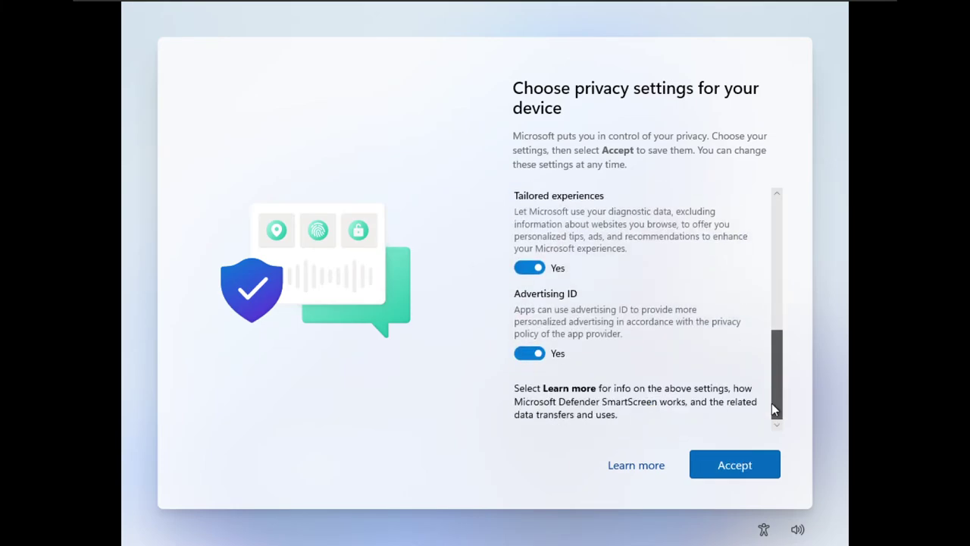
click(532, 354)
click(531, 279)
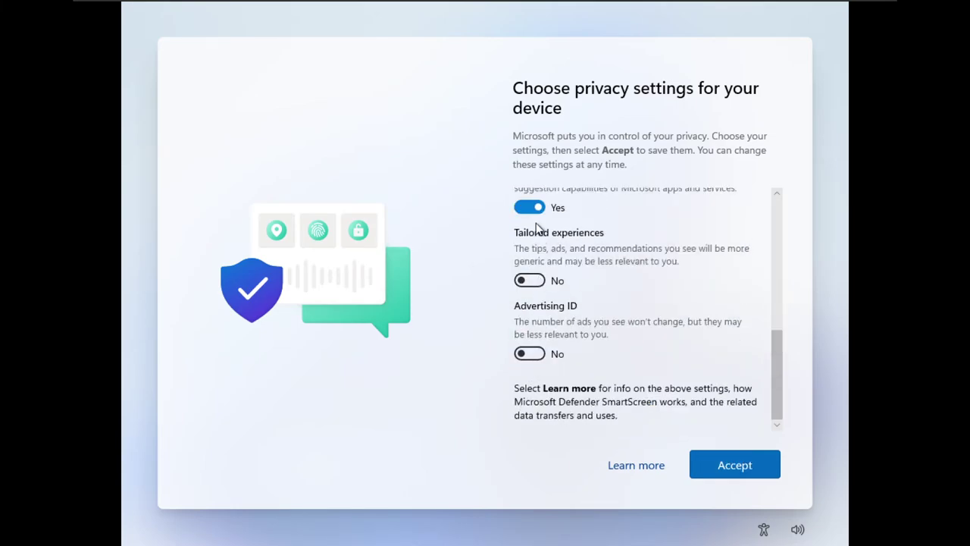
scroll(558, 280, up, 5)
click(529, 302)
click(761, 464)
mouse_move(136, 6)
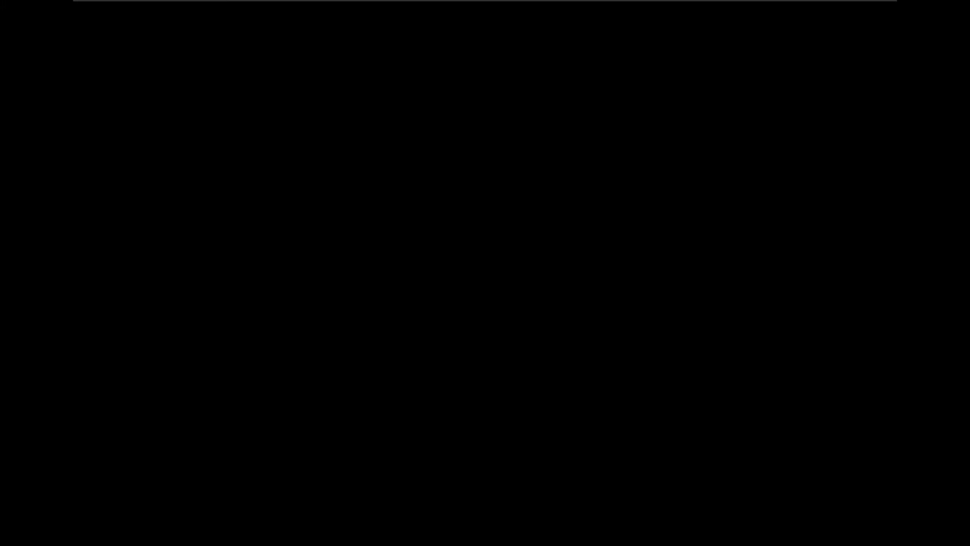
- Bring up the security options screen with Ctrl+Alt+Del and cancel it to reach the desktop
key(ctrl+alt+Delete)
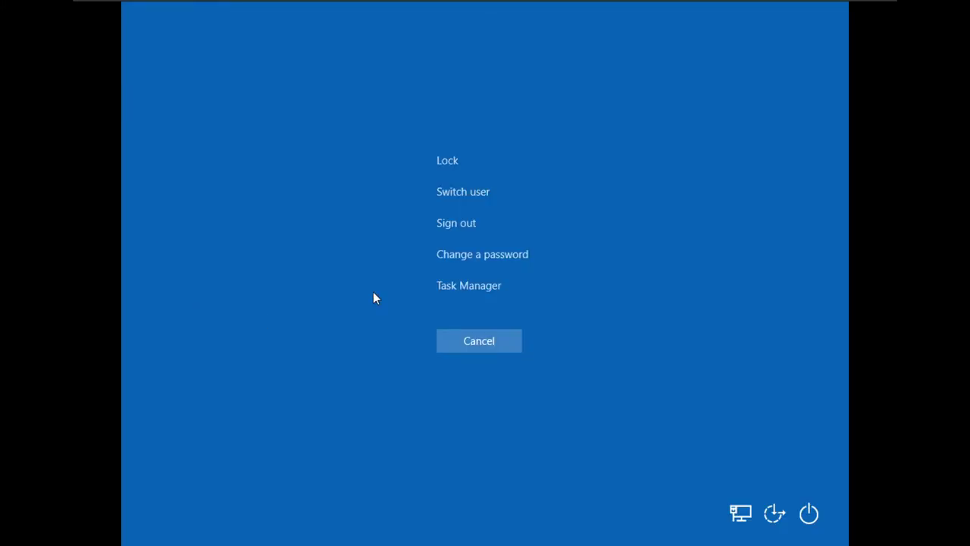
click(447, 340)
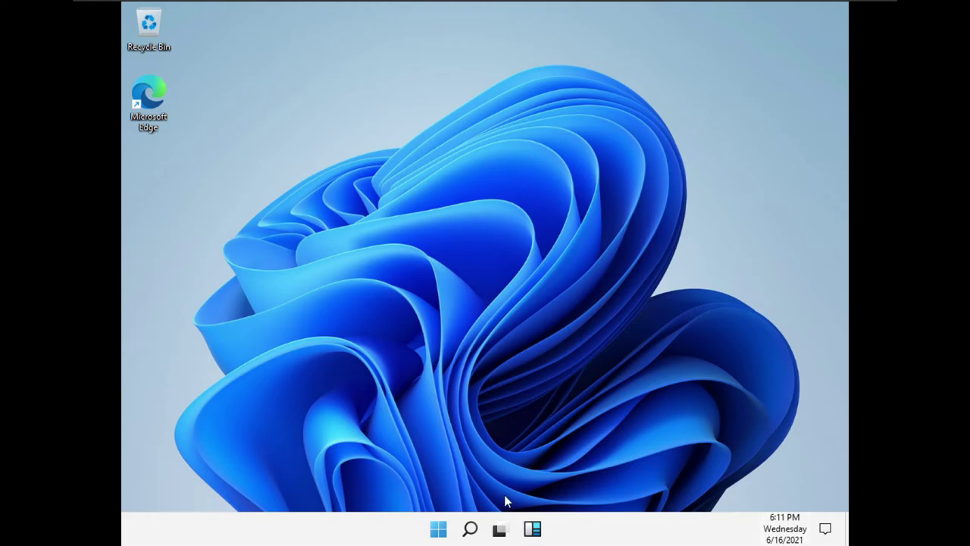
- Open Task Manager in full details view and sort processes by disk usage, highest first
mouse_move(351, 3)
key(ctrl+shift+Escape)
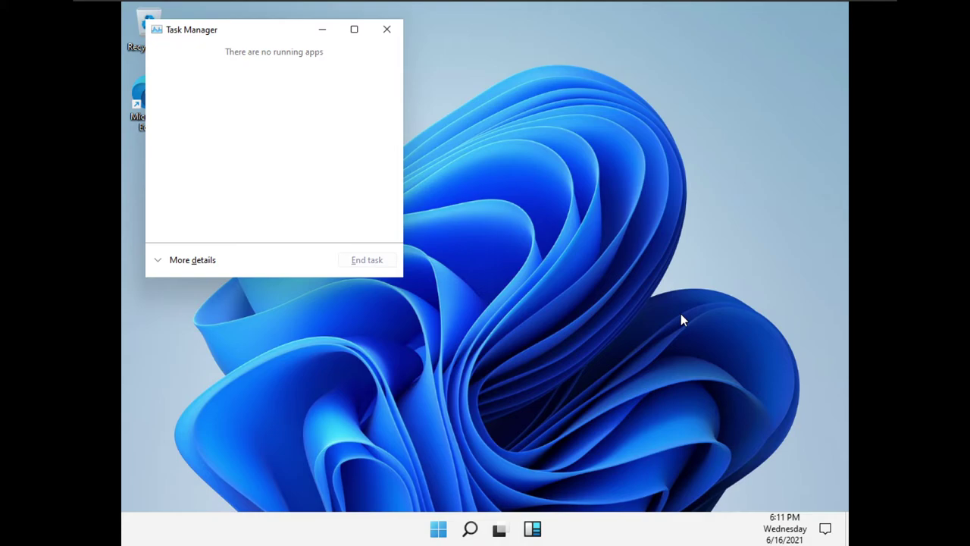
click(189, 259)
click(196, 50)
click(189, 67)
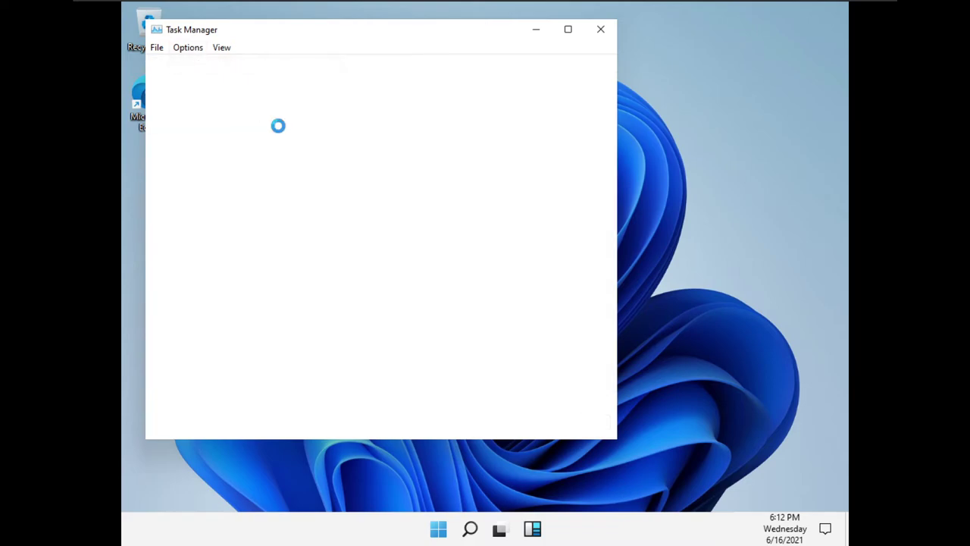
drag(203, 36, 382, 61)
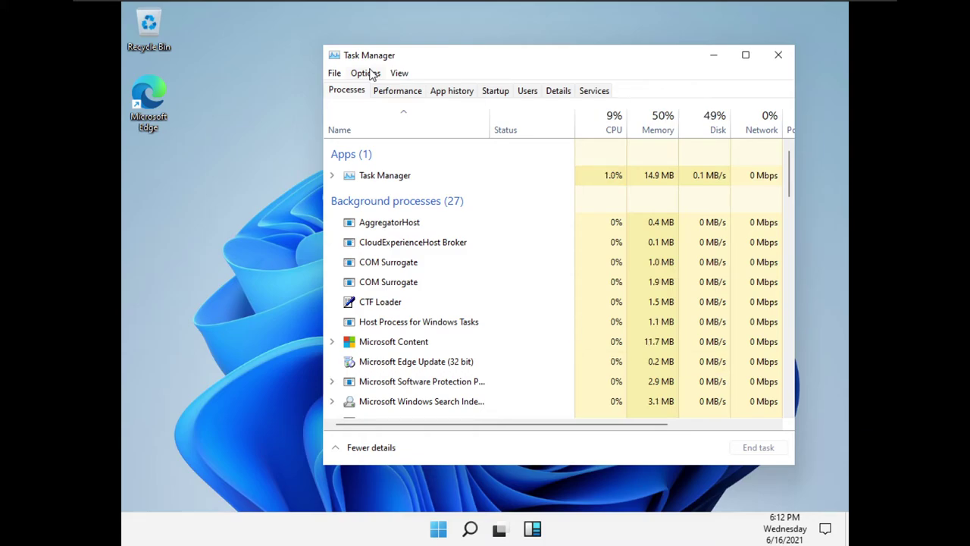
click(716, 130)
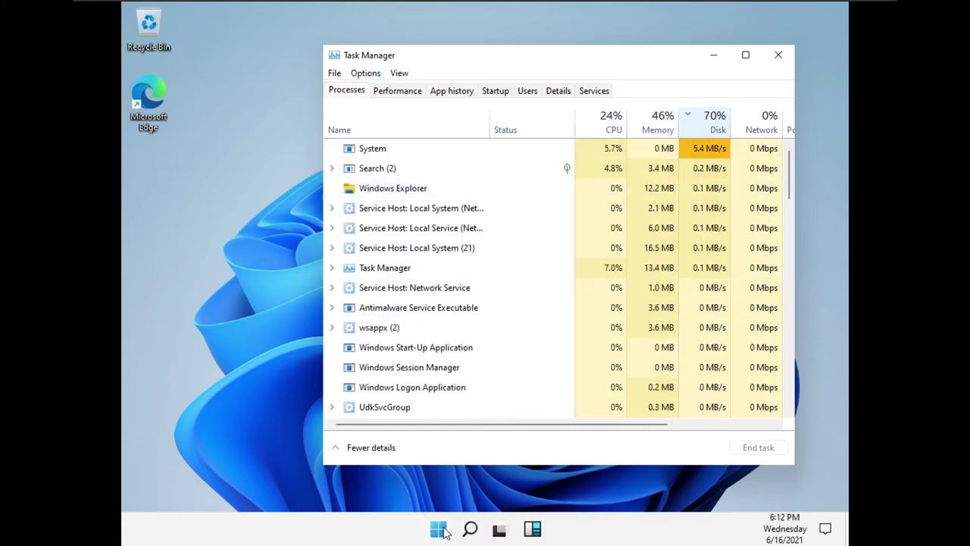
- Minimize Task Manager, open the Start menu, then switch back to Task Manager
click(713, 56)
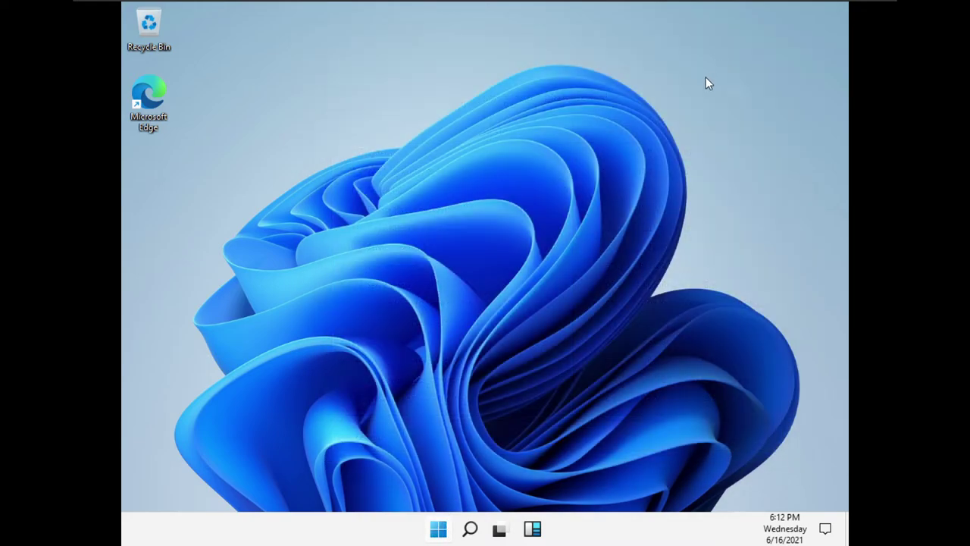
click(439, 530)
key(alt+Tab)
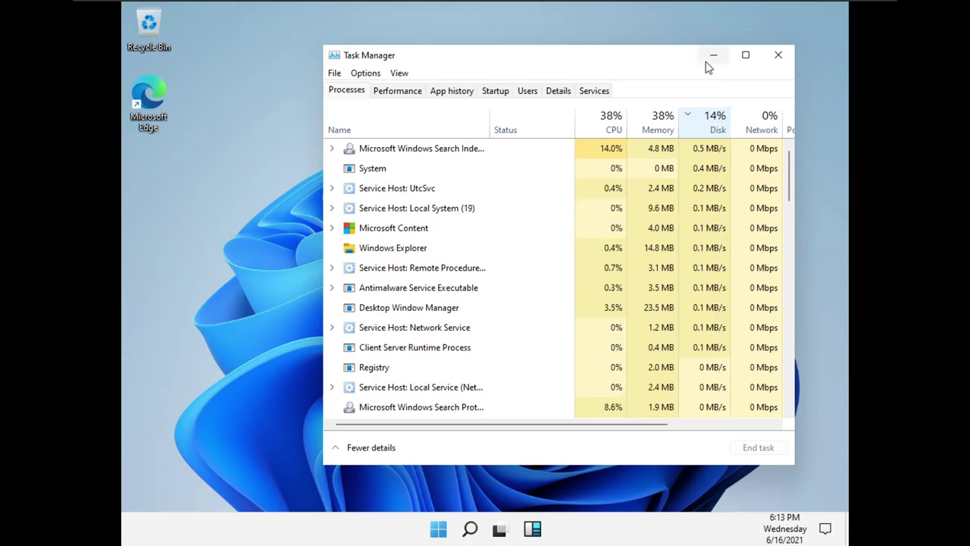
- Run explorer as a new task from Task Manager's File menu
click(576, 255)
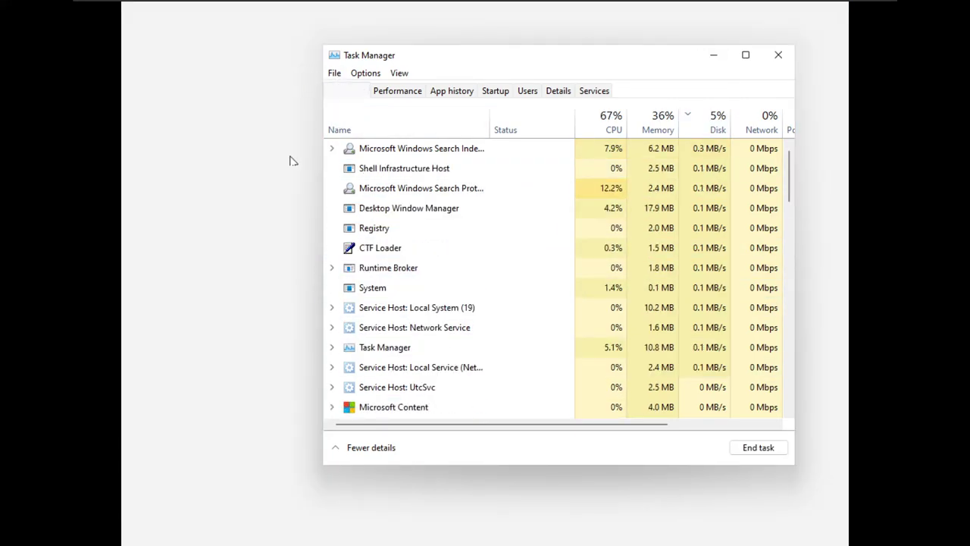
click(335, 73)
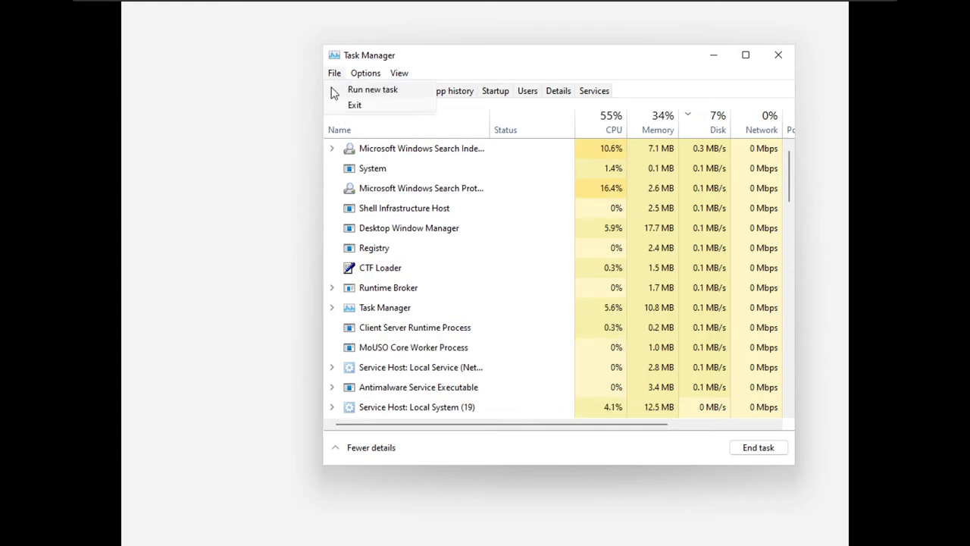
click(354, 89)
text(explorer)
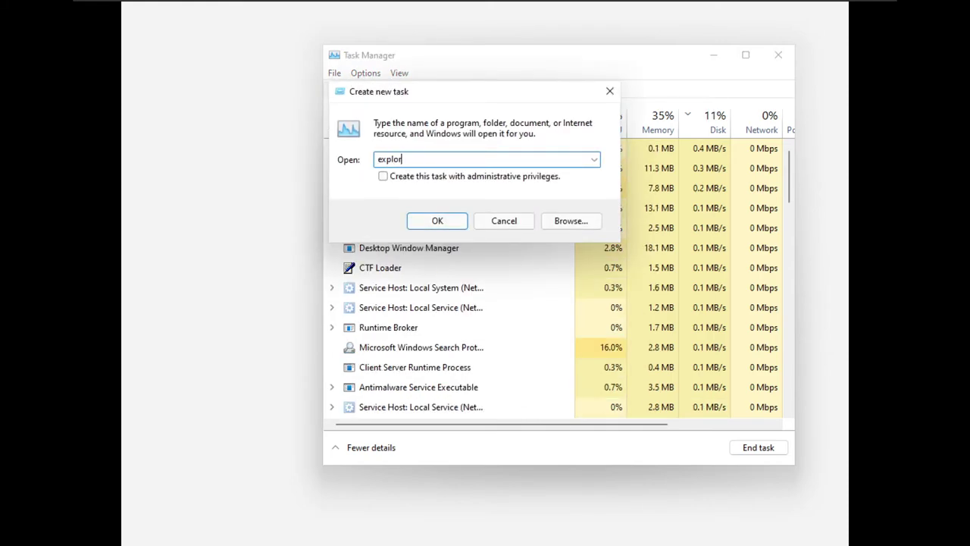
key(Return)
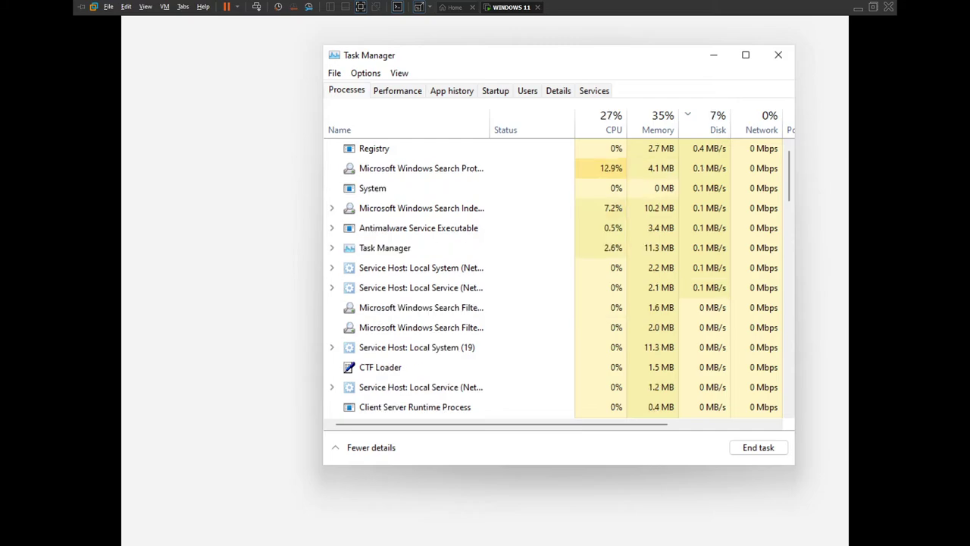
scroll(411, 168, down, 12)
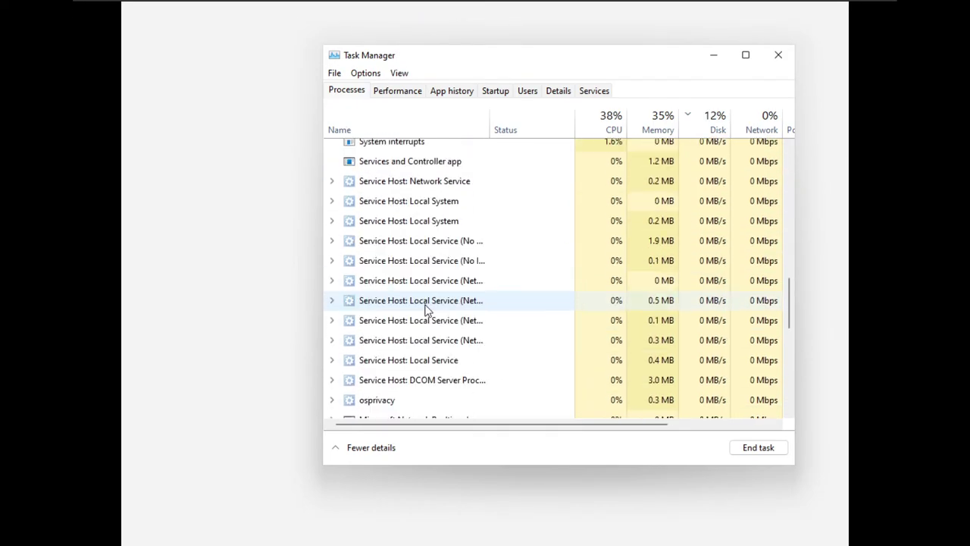
scroll(398, 314, up, 12)
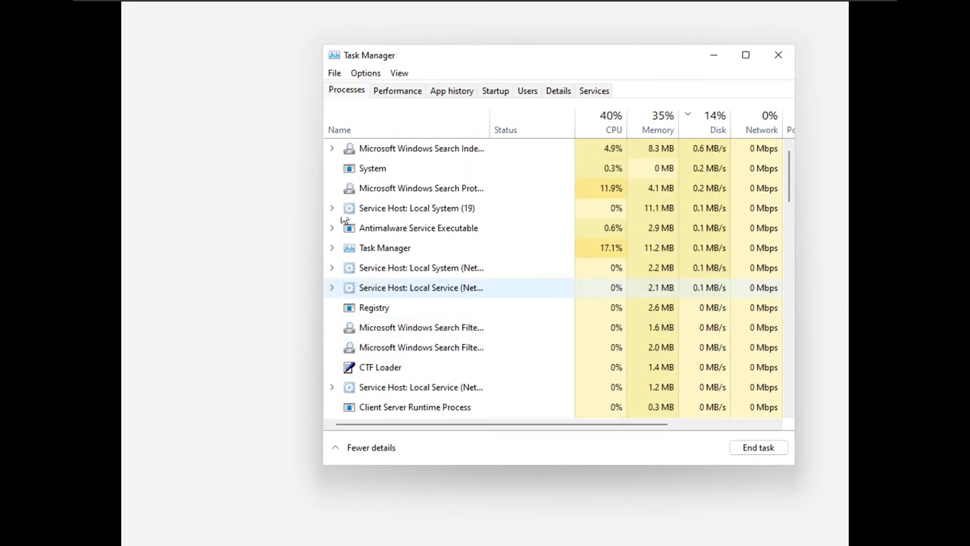
- Run explorer again as a new task, once with administrative privileges
key(alt+f)
key(Return)
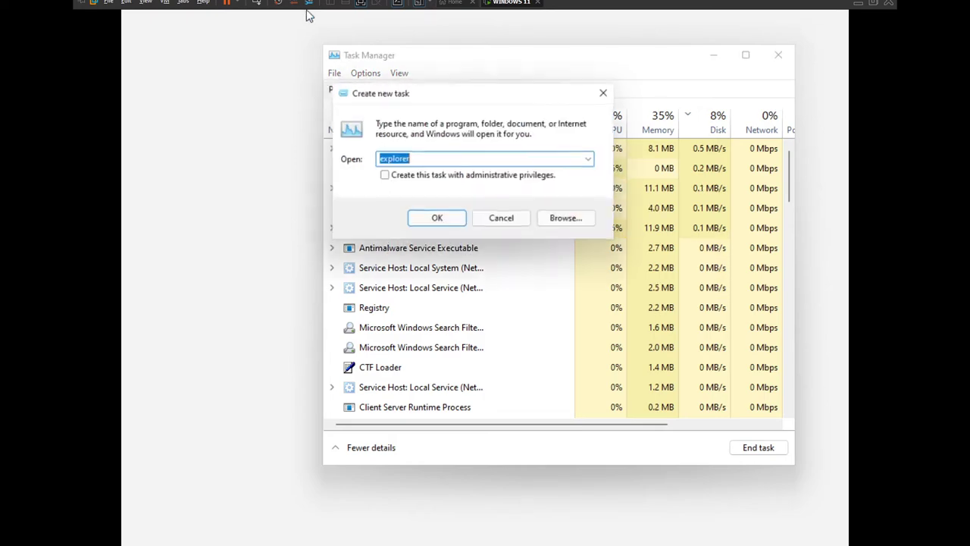
mouse_move(306, 11)
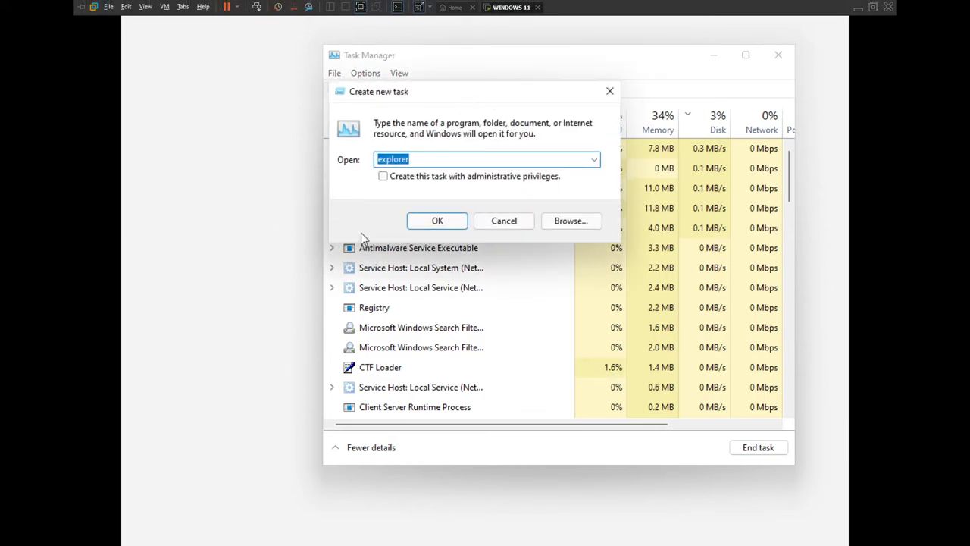
click(383, 177)
click(428, 222)
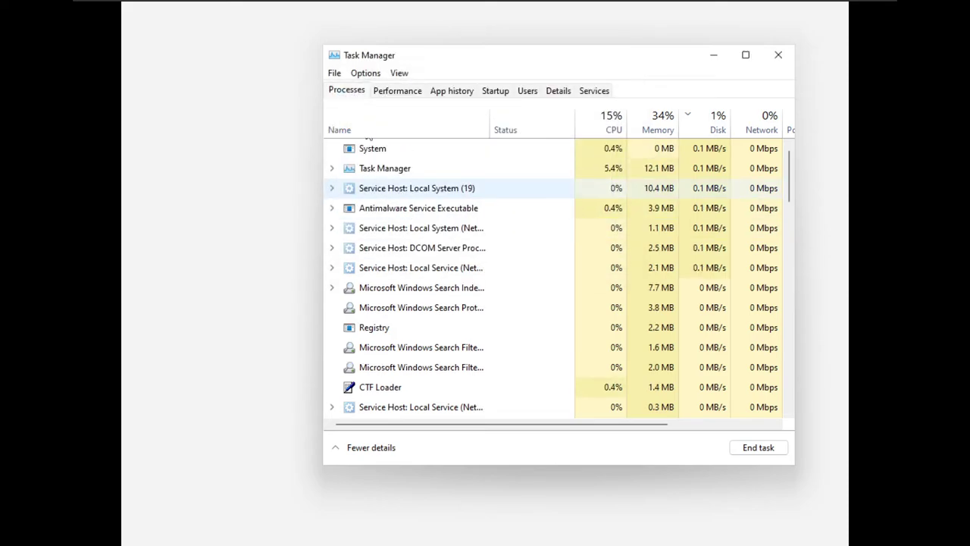
click(334, 73)
click(356, 89)
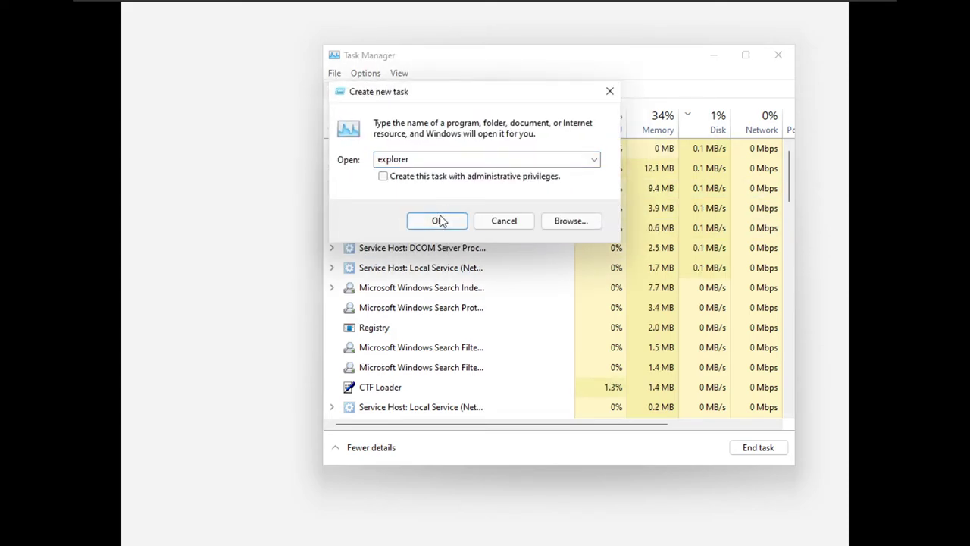
click(438, 221)
- Run cmd as a new task, then bring up the Windows security options screen
click(334, 74)
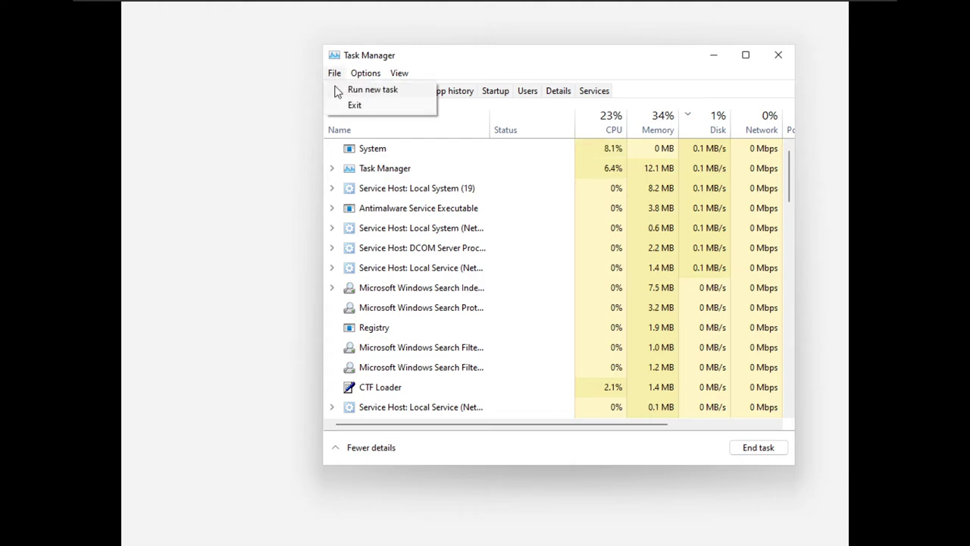
click(356, 90)
mouse_move(533, 6)
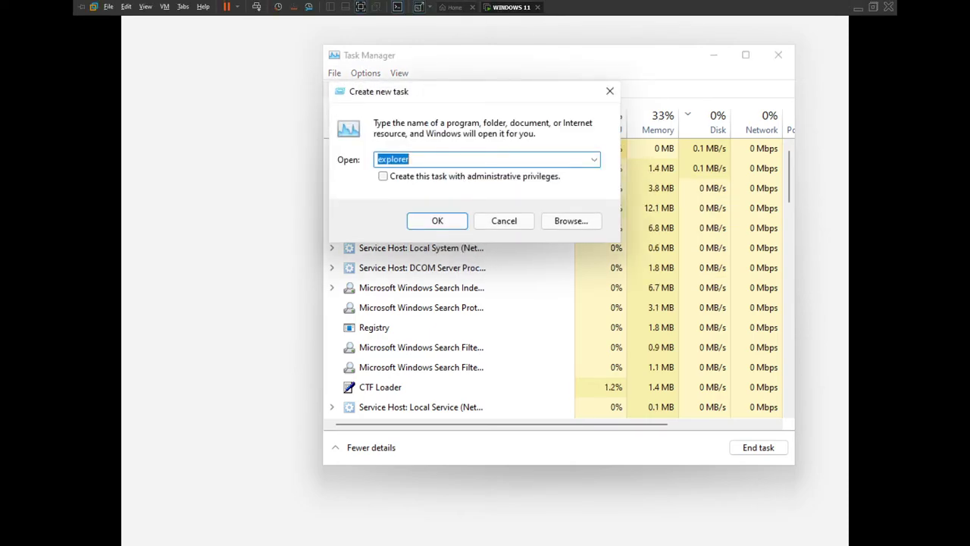
text(cmd)
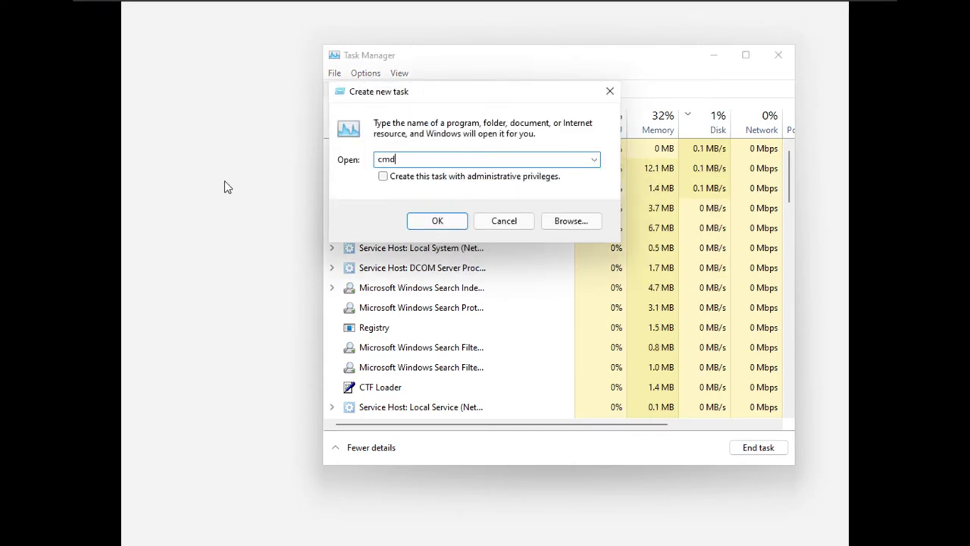
key(Return)
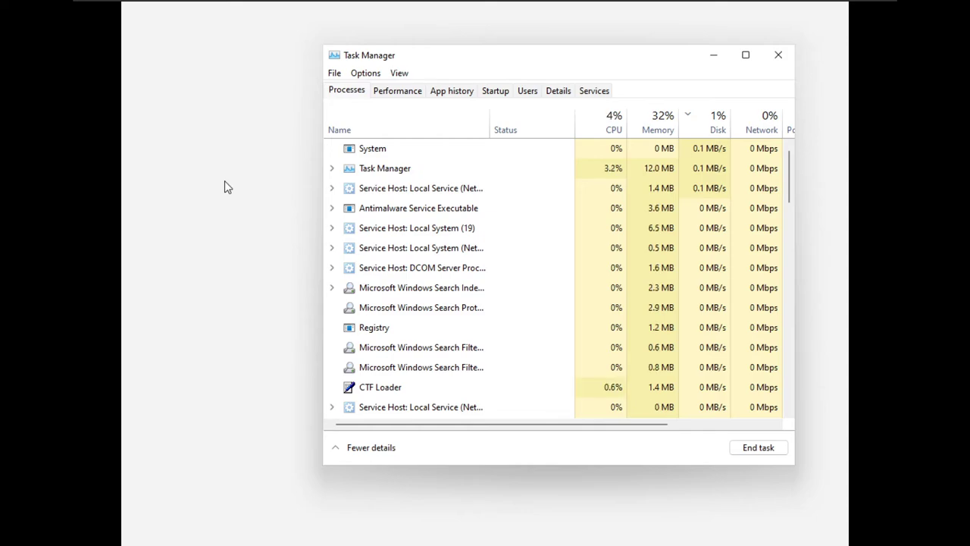
click(372, 74)
key(ctrl+alt+Delete)
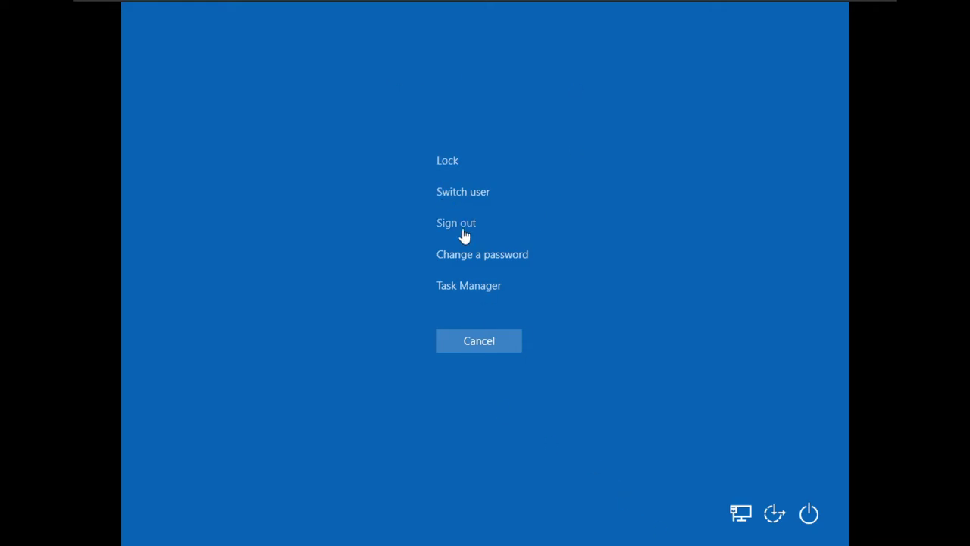
- Sign out from the security screen, then sign back in past the lock screen
click(461, 255)
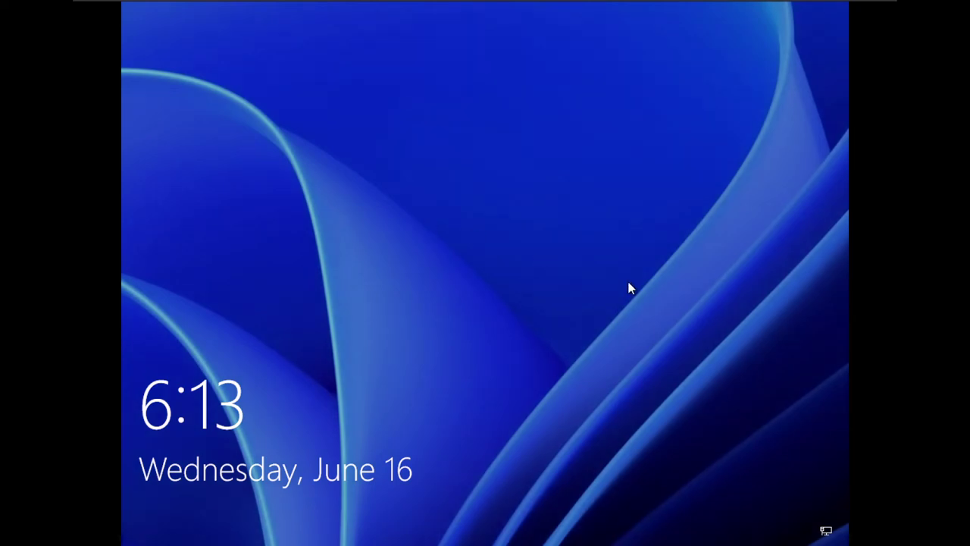
click(493, 411)
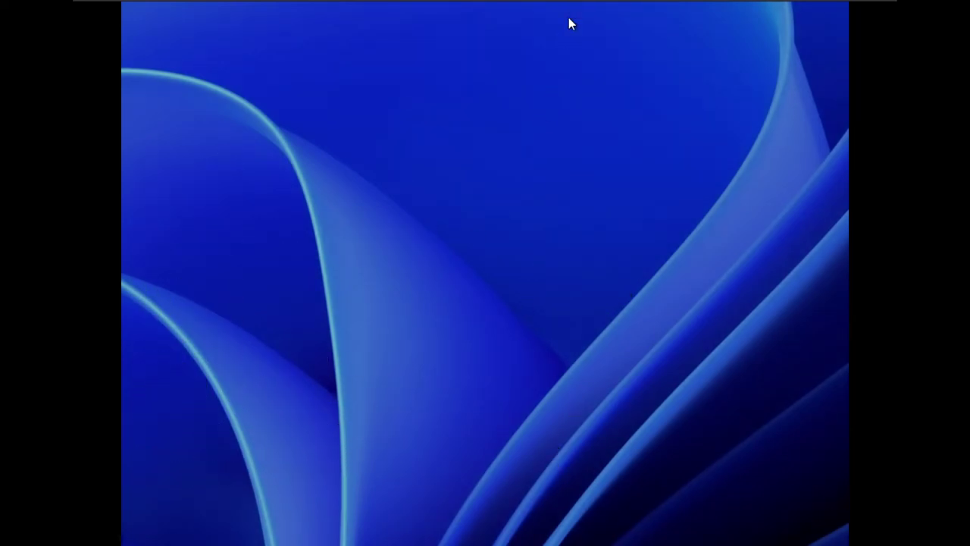
click(502, 322)
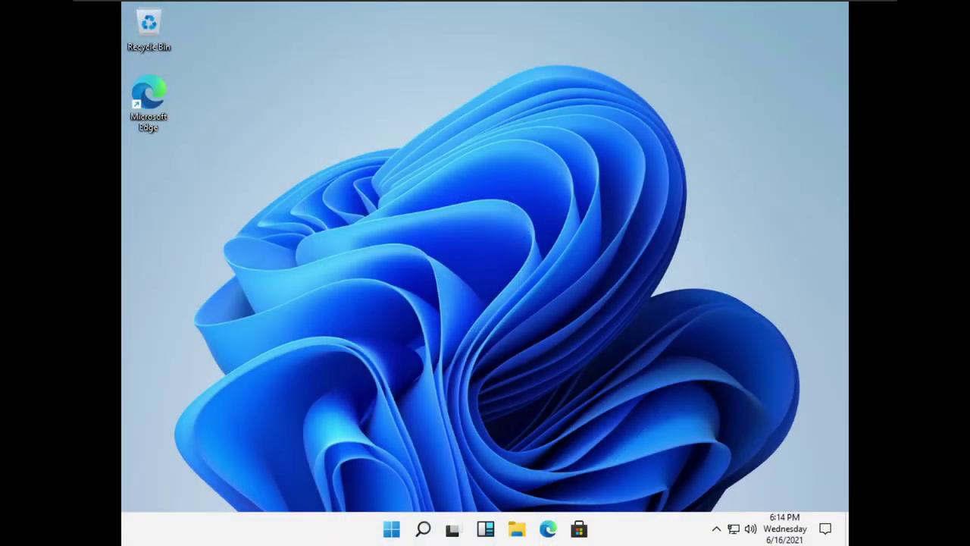
- Dismiss the display driver notification and close the Start menu
key(super)
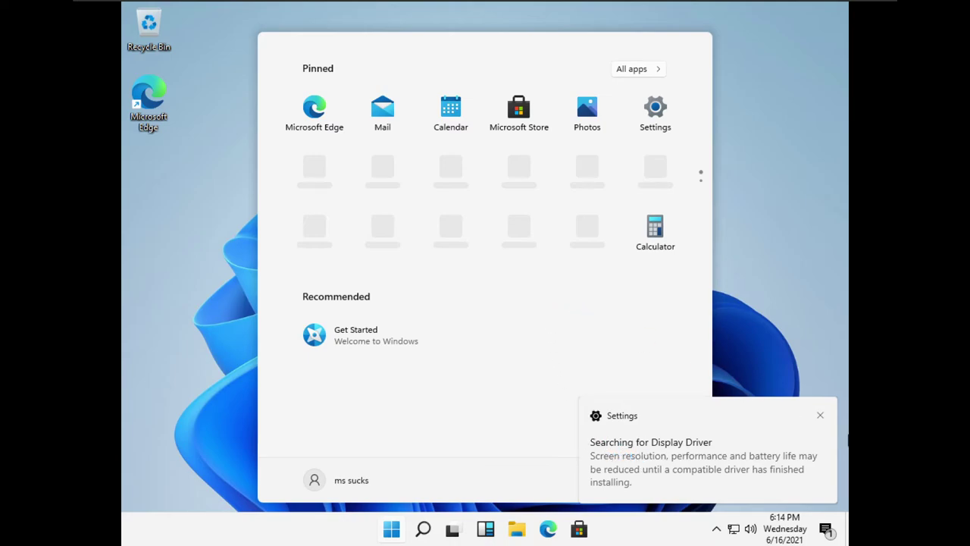
click(820, 415)
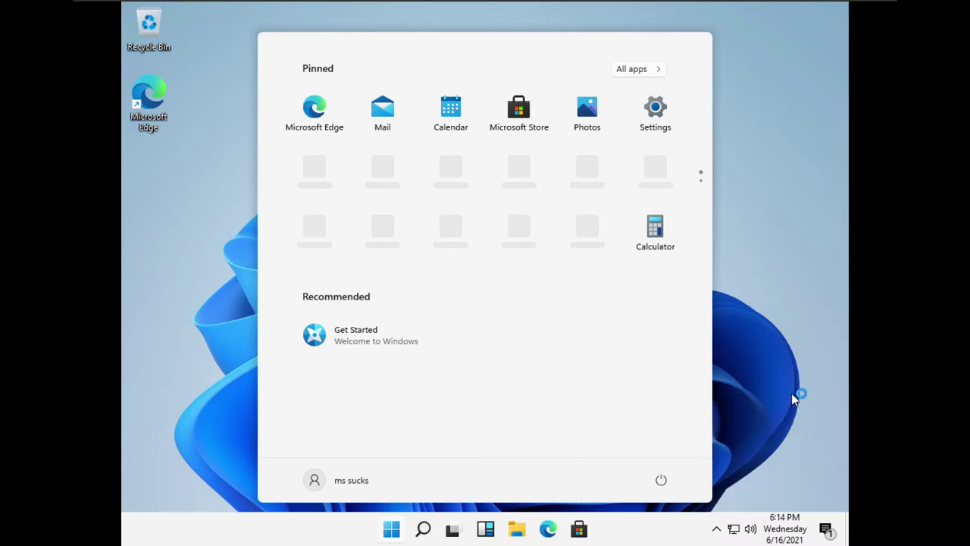
click(793, 372)
mouse_move(357, 4)
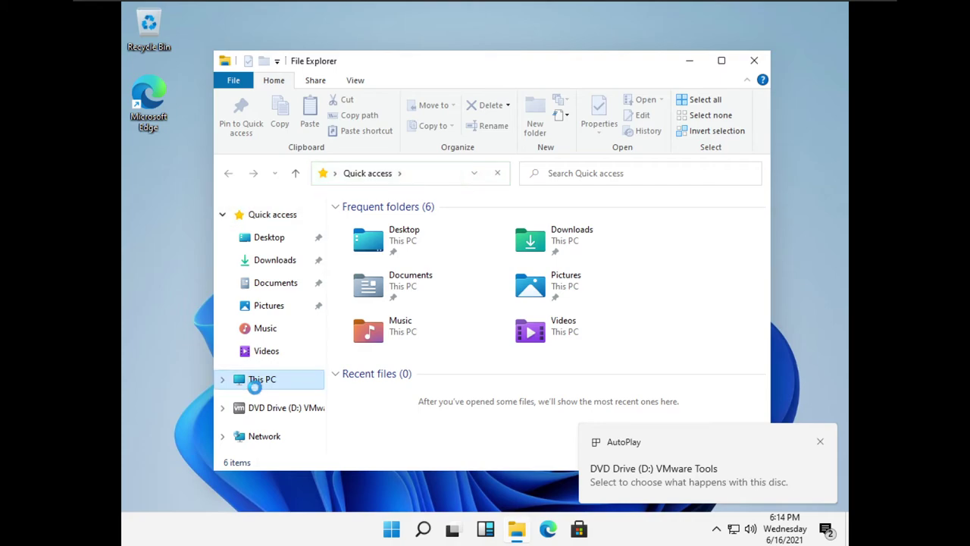
- Open DVD Drive (D:) VMware Tools from This PC and select setup64
click(256, 379)
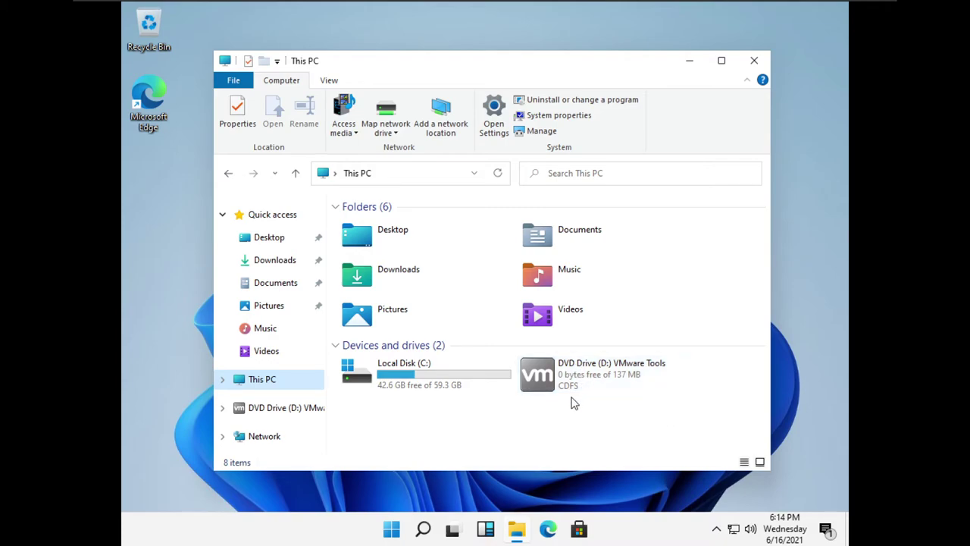
click(580, 385)
double_click(580, 385)
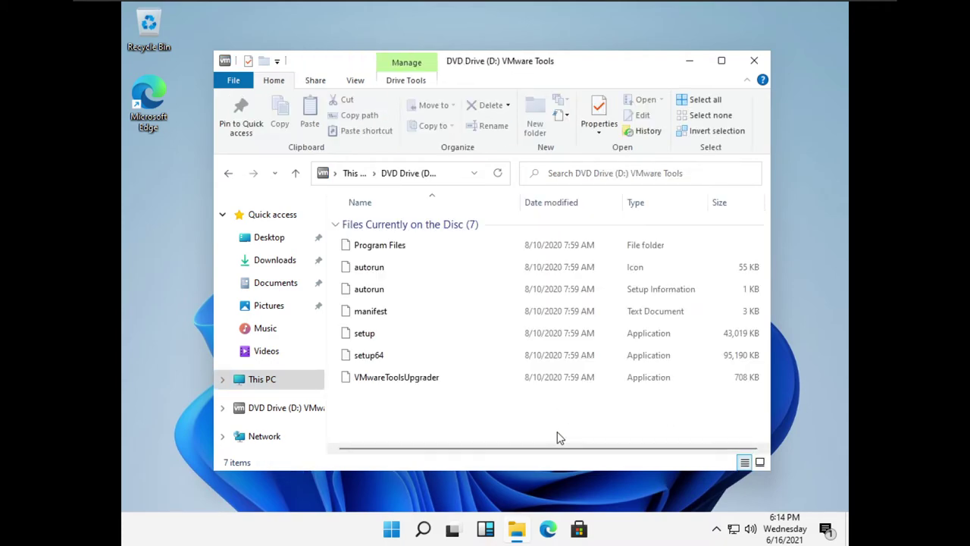
click(362, 364)
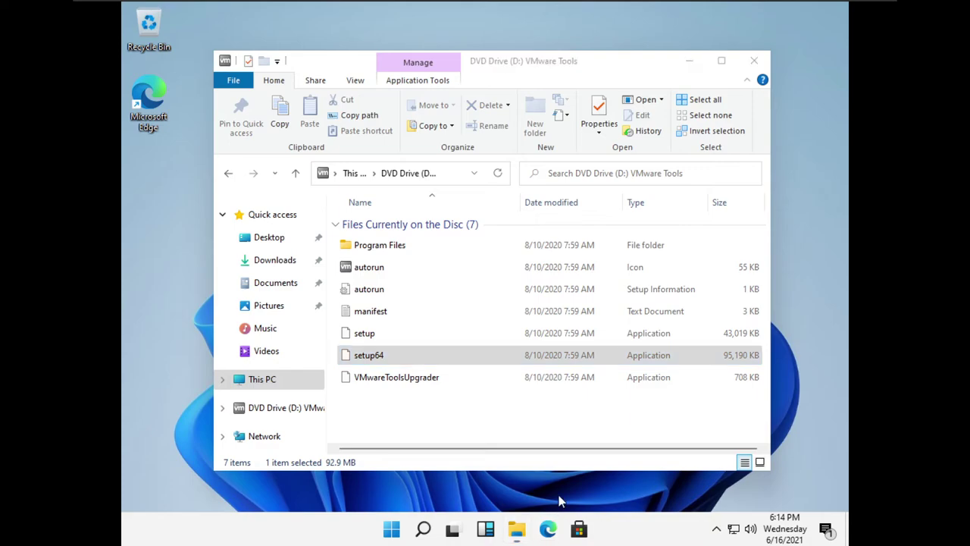
- Check the Windows version with winver, then close About Windows and the notifications panel
key(super+r)
text(winver)
key(Return)
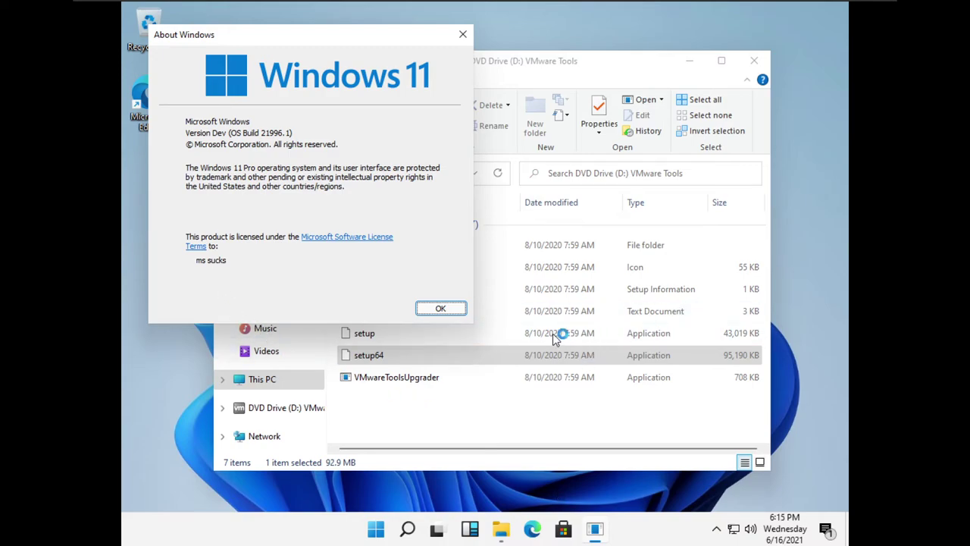
click(447, 311)
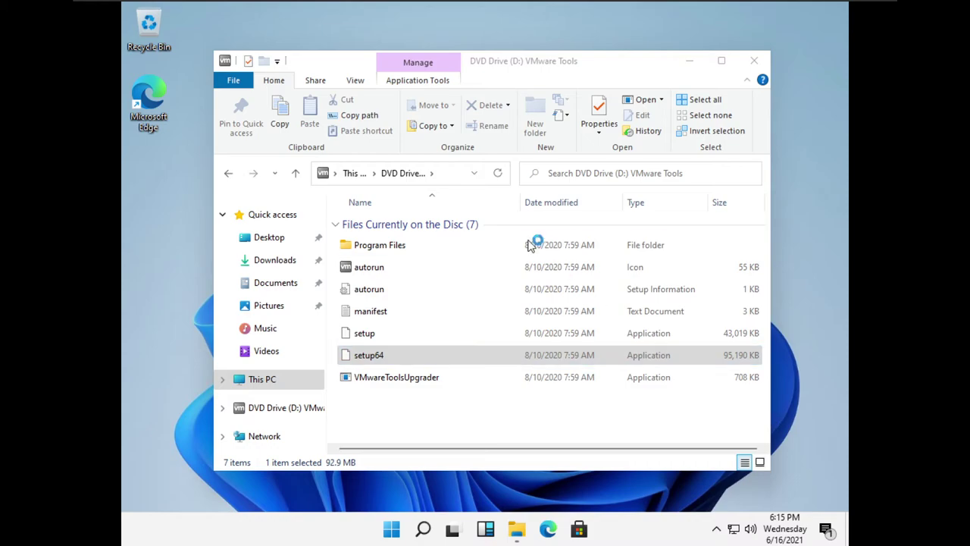
key(super+n)
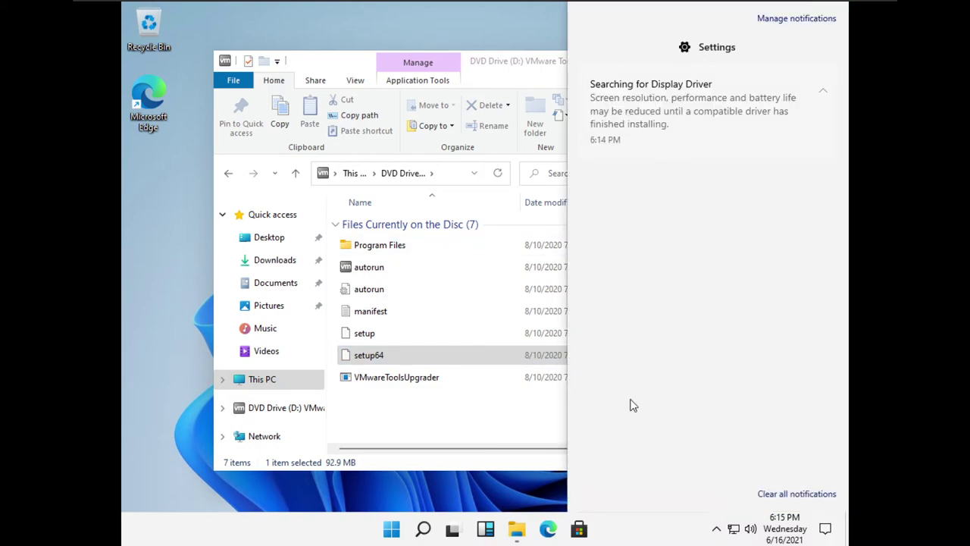
click(347, 414)
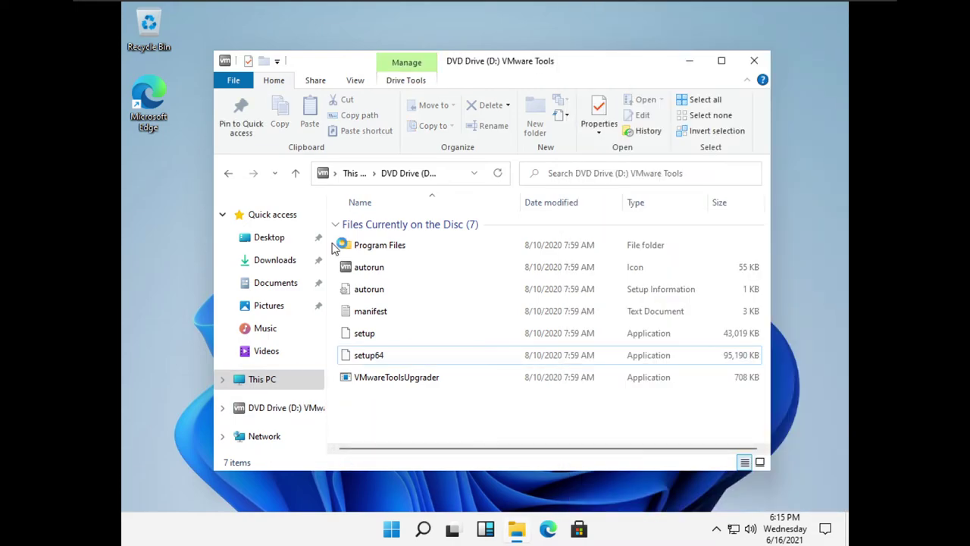
- Run setup from the VMware Tools D: drive, approve UAC, and dismiss the setup-already-running error
click(353, 176)
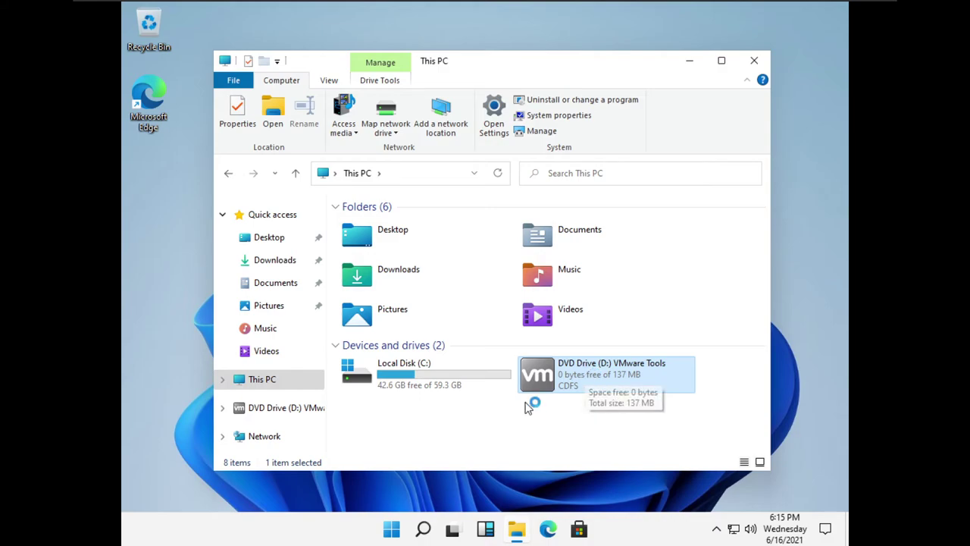
key(shift+F10)
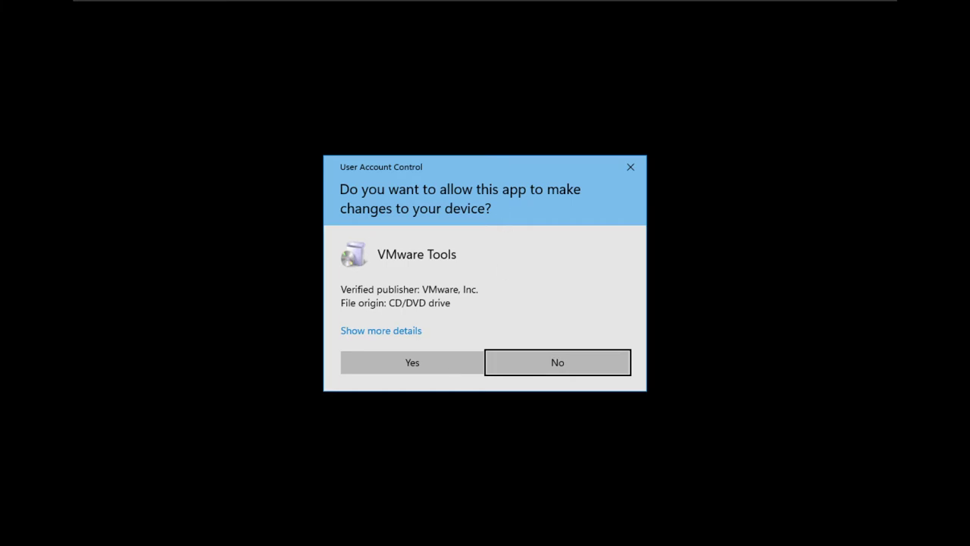
click(413, 369)
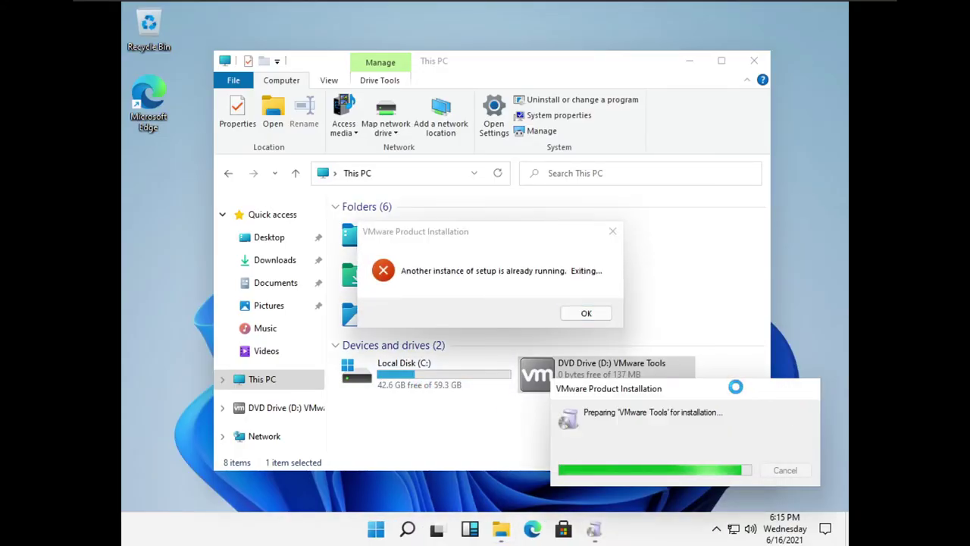
drag(736, 386, 749, 361)
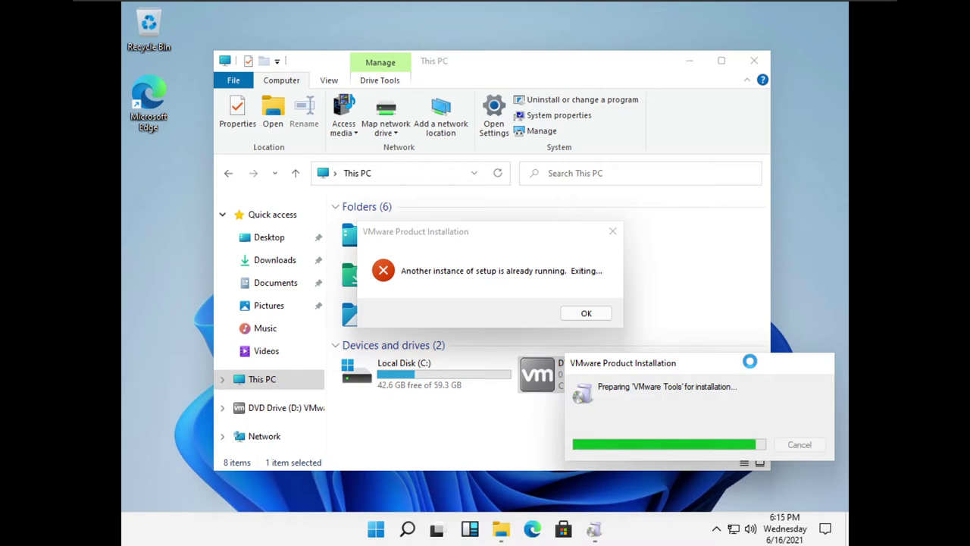
key(Return)
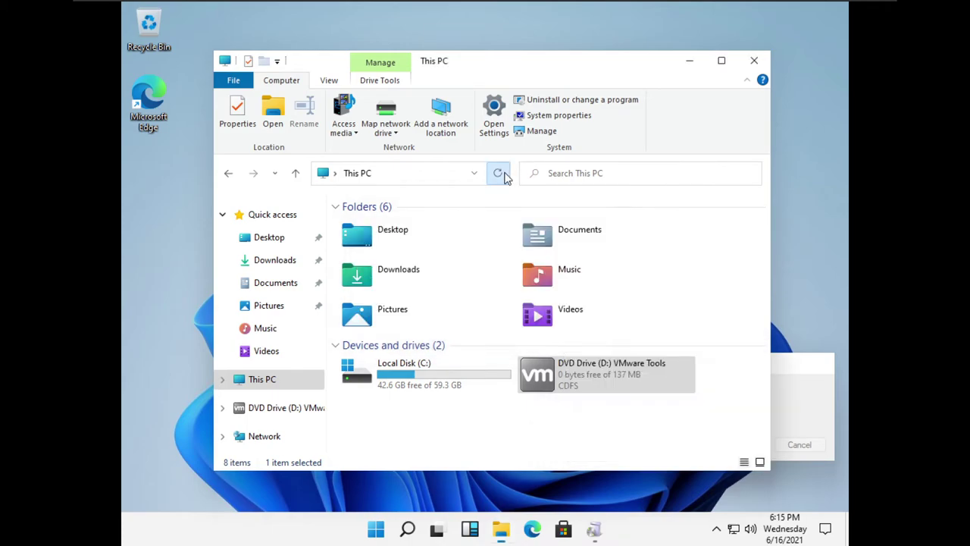
- Open the Start menu's All apps list and scroll through the installed apps
click(384, 528)
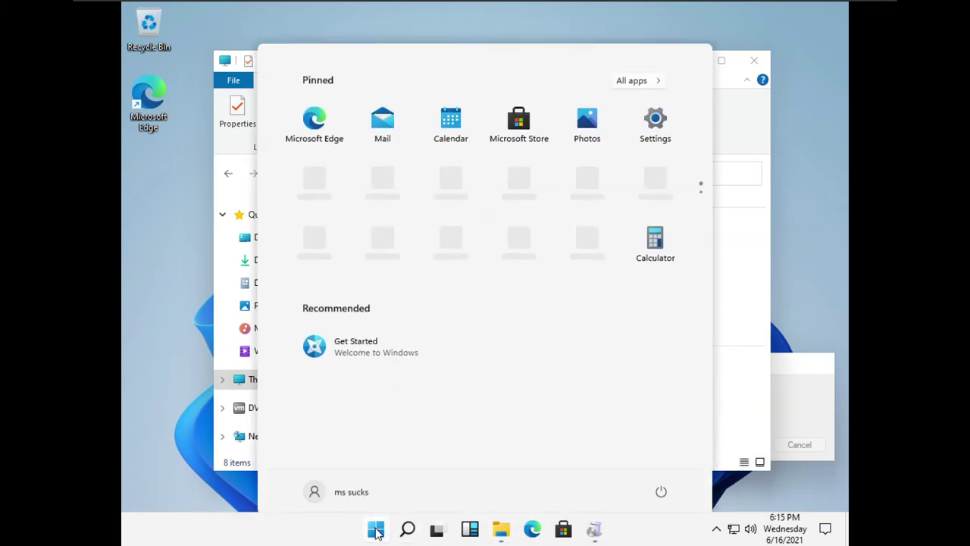
click(637, 69)
scroll(428, 371, down, 15)
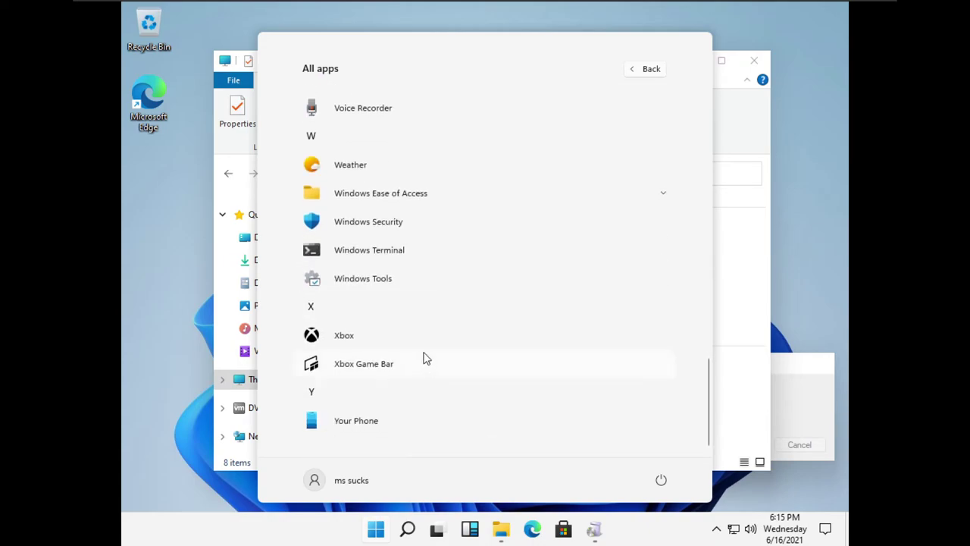
scroll(426, 358, up, 10)
scroll(426, 357, down, 4)
scroll(426, 358, down, 3)
scroll(426, 358, up, 4)
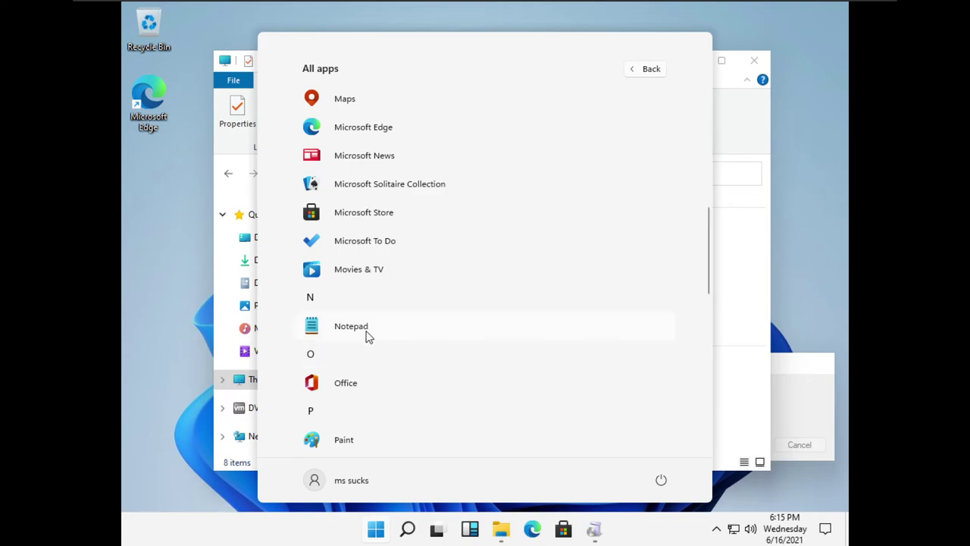
scroll(368, 336, up, 4)
scroll(368, 336, down, 5)
scroll(368, 336, down, 6)
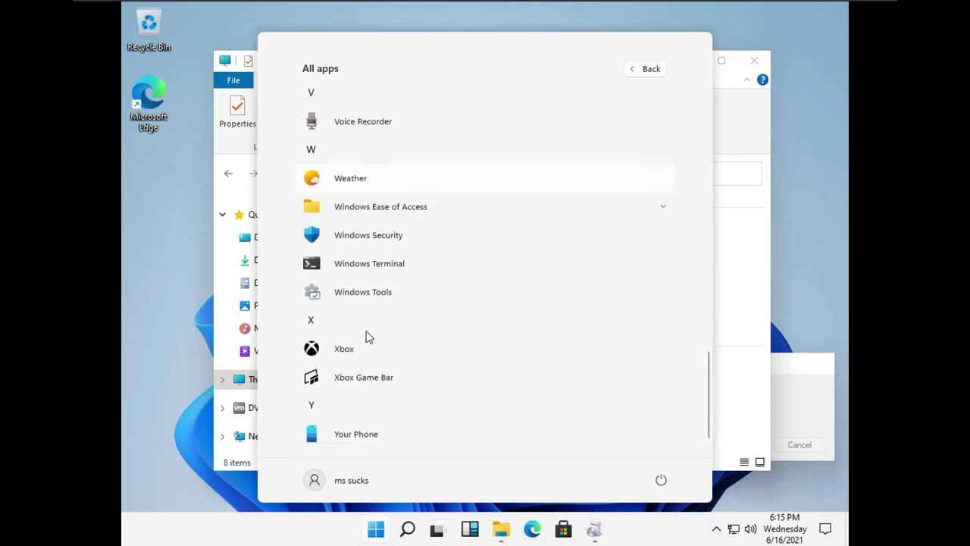
- Expand the Windows Ease of Access folder, then dismiss the app list to reveal the installer
click(400, 199)
scroll(399, 212, down, 3)
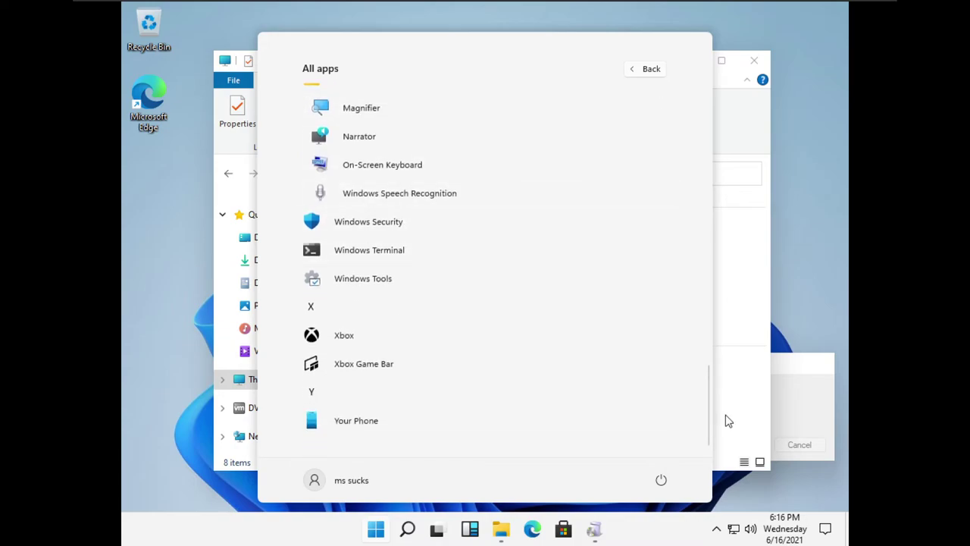
click(782, 383)
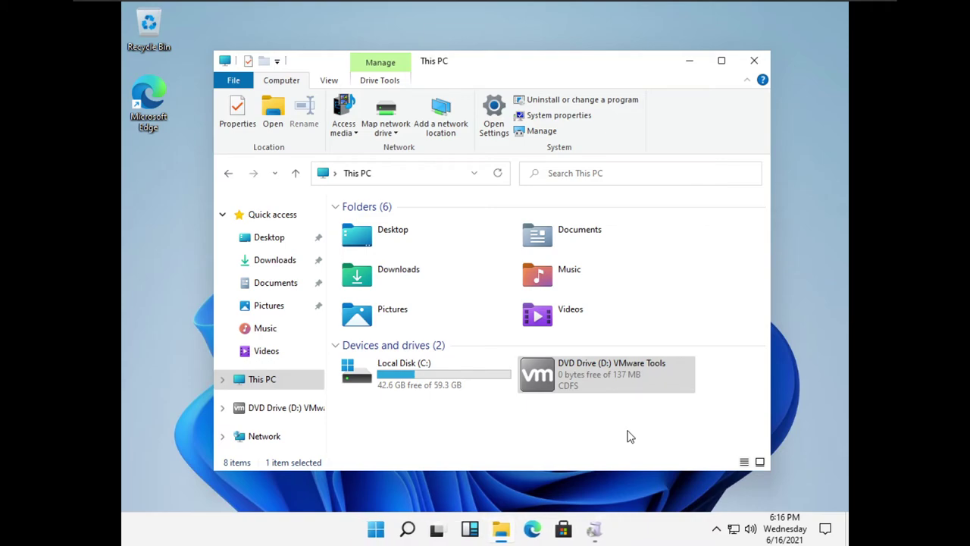
- Start a Complete setup-type installation in the VMware Tools Setup wizard
click(594, 531)
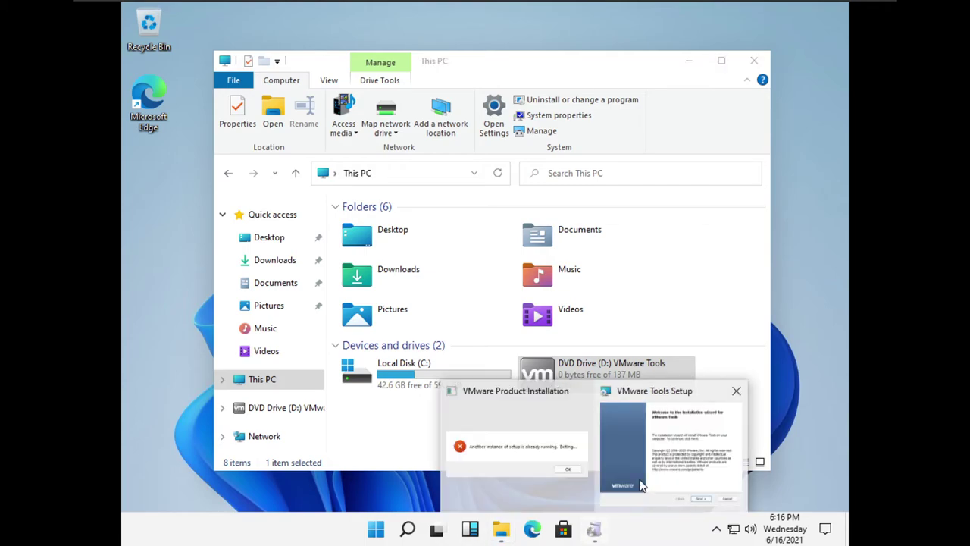
click(671, 447)
click(561, 374)
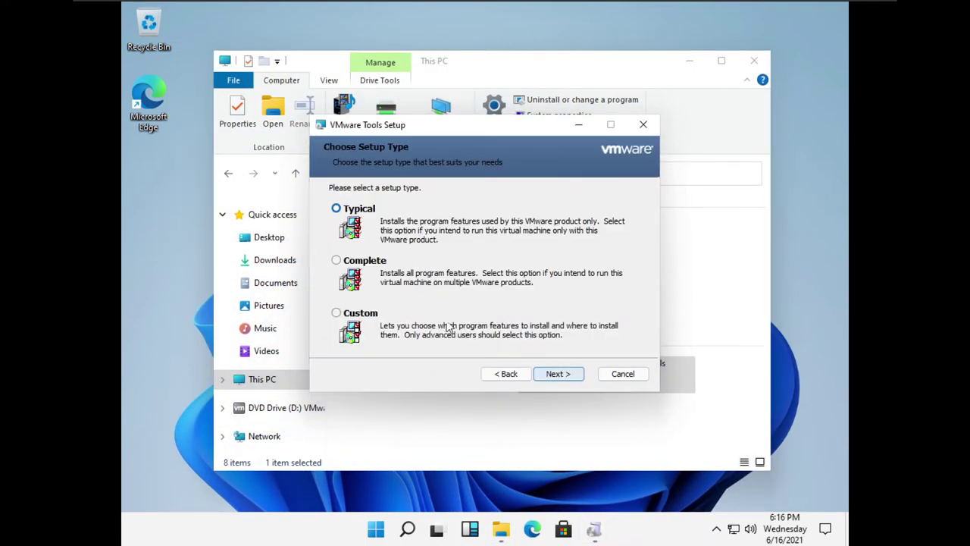
click(341, 261)
click(574, 383)
click(574, 383)
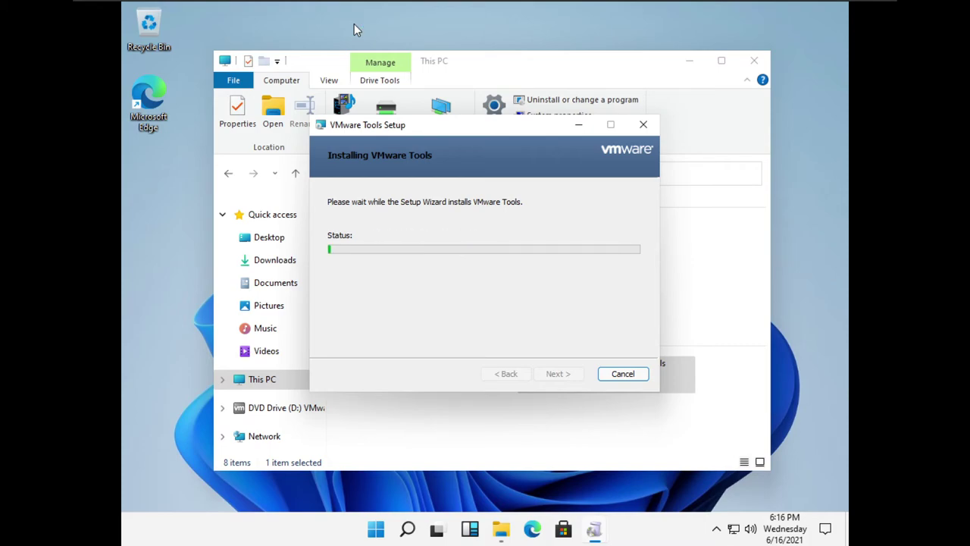
- Move the setup and This PC windows apart, then bring up the desktop's shortcut menu
drag(342, 132, 358, 138)
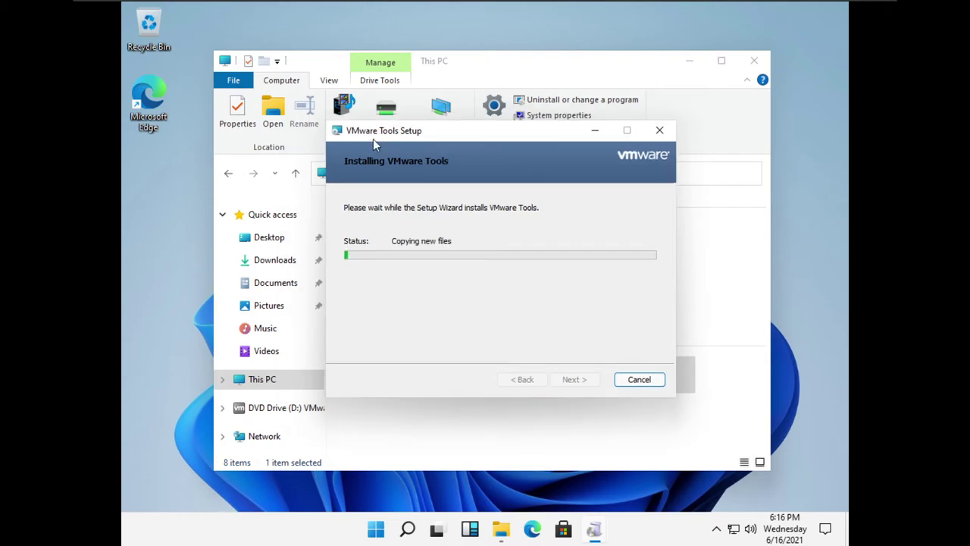
drag(516, 68, 765, 318)
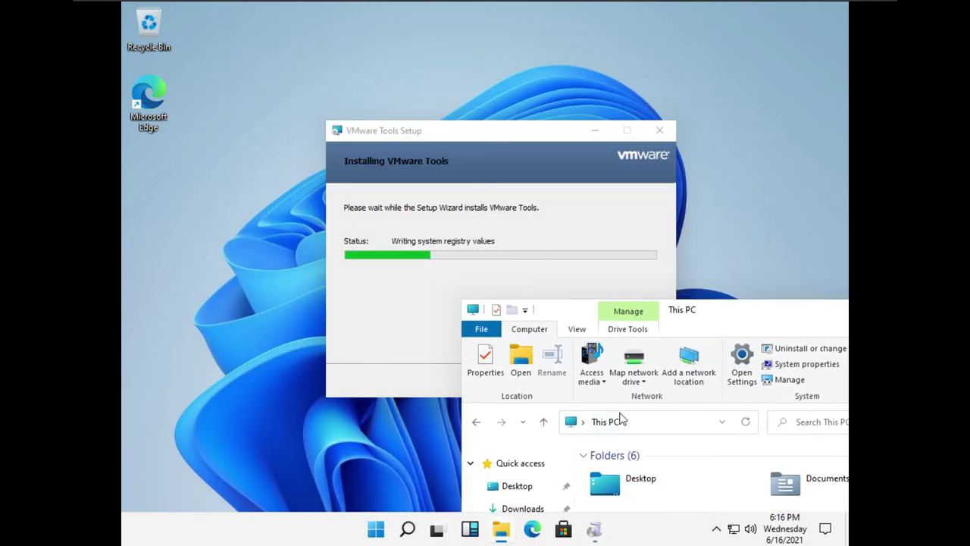
click(328, 449)
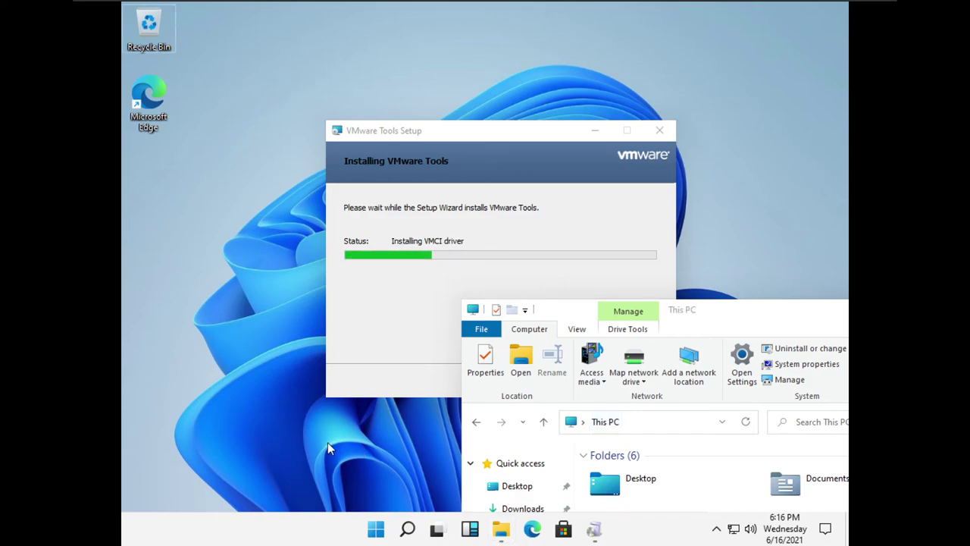
key(shift+F10)
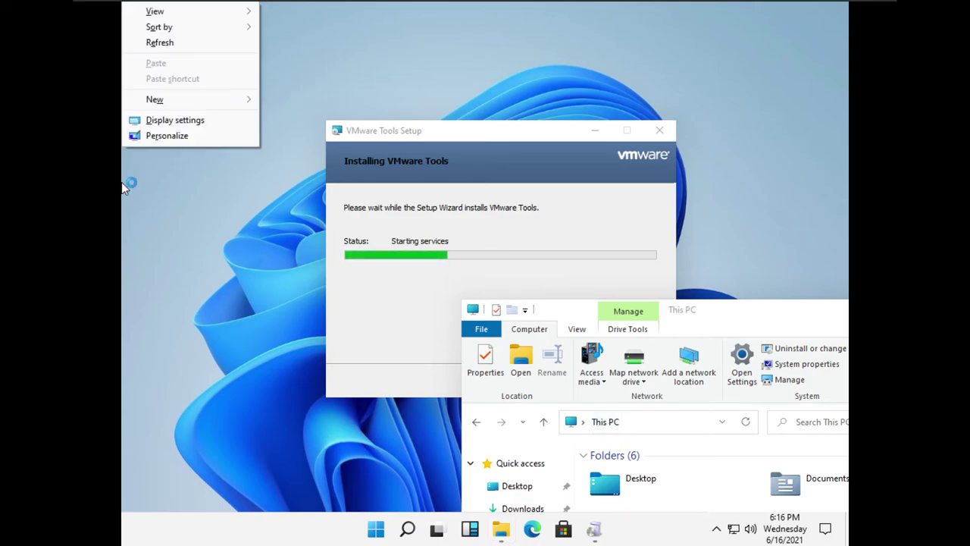
- Open Display settings and arrange it alongside the VMware Tools setup window
click(194, 122)
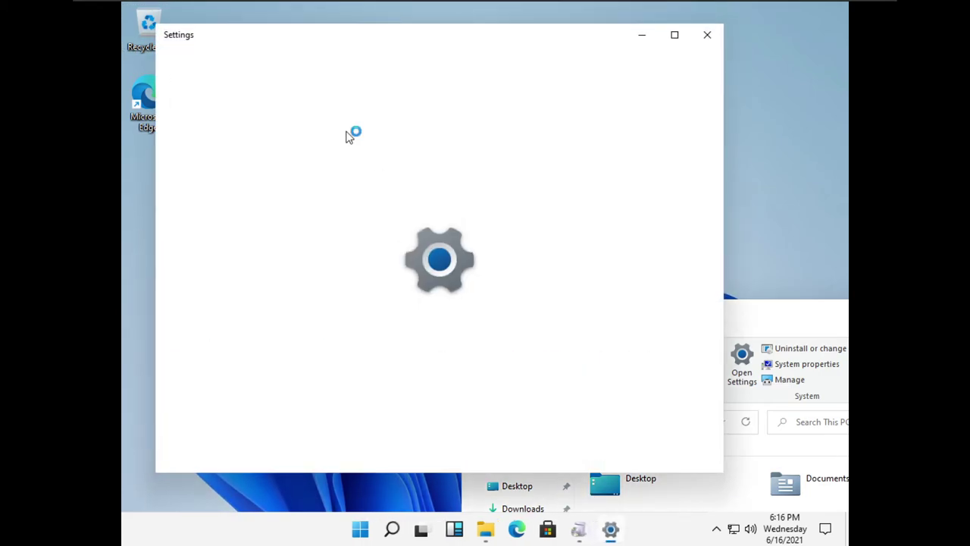
drag(206, 35, 512, 119)
click(420, 239)
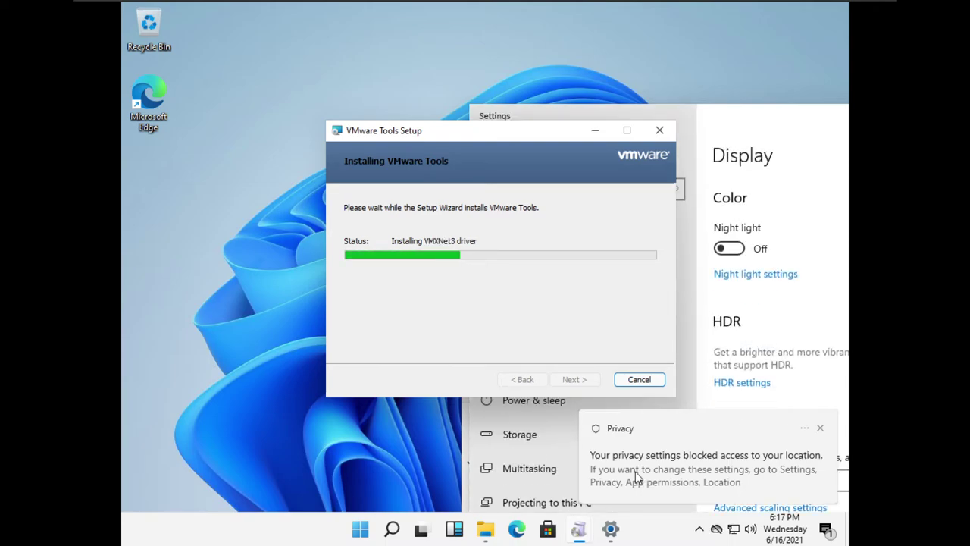
drag(763, 119, 427, 106)
- Keep the display resolution at 1024 × 768 and minimize Settings
scroll(429, 292, down, 4)
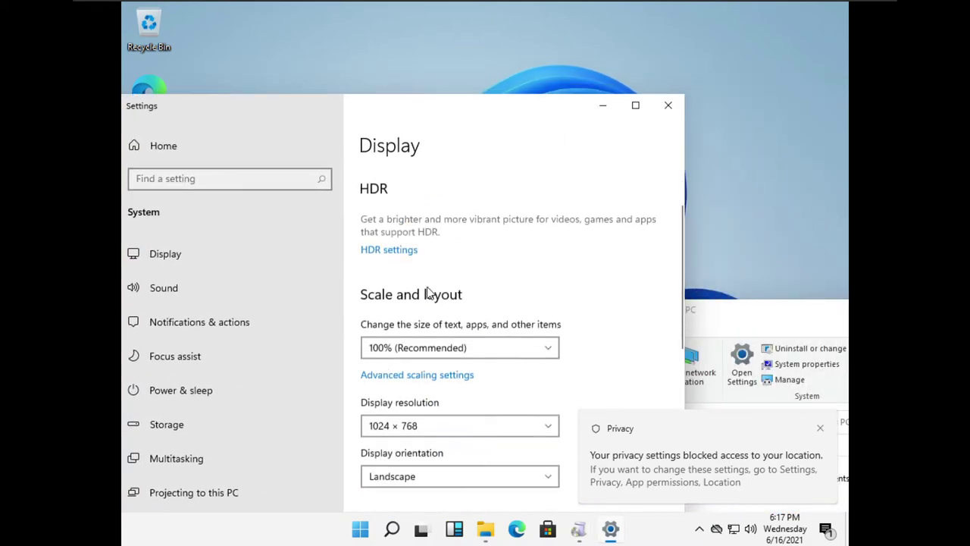
click(426, 288)
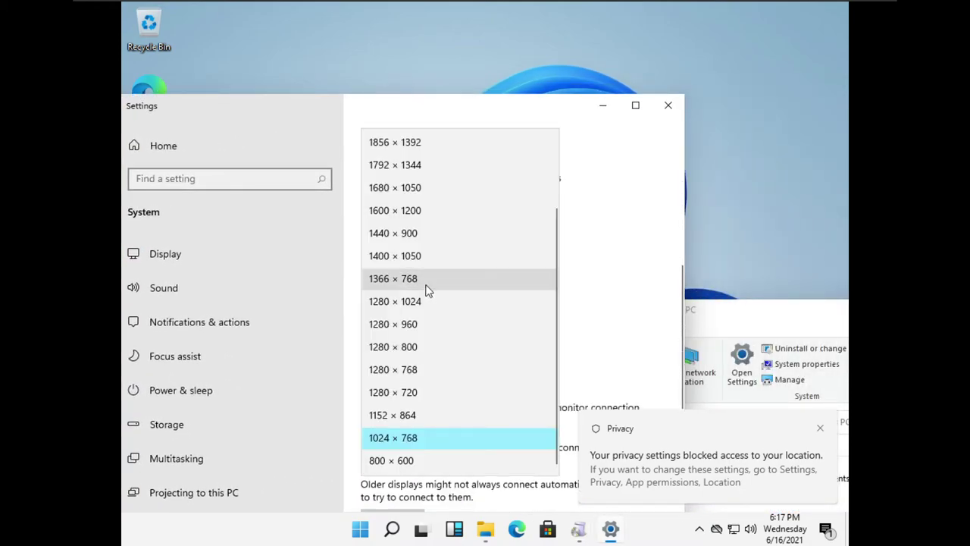
scroll(428, 292, up, 2)
click(599, 108)
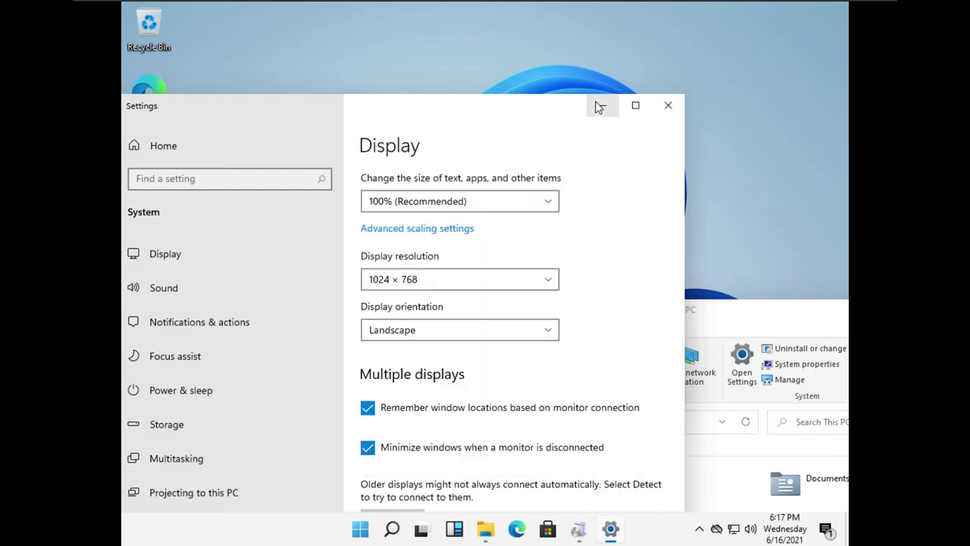
click(599, 107)
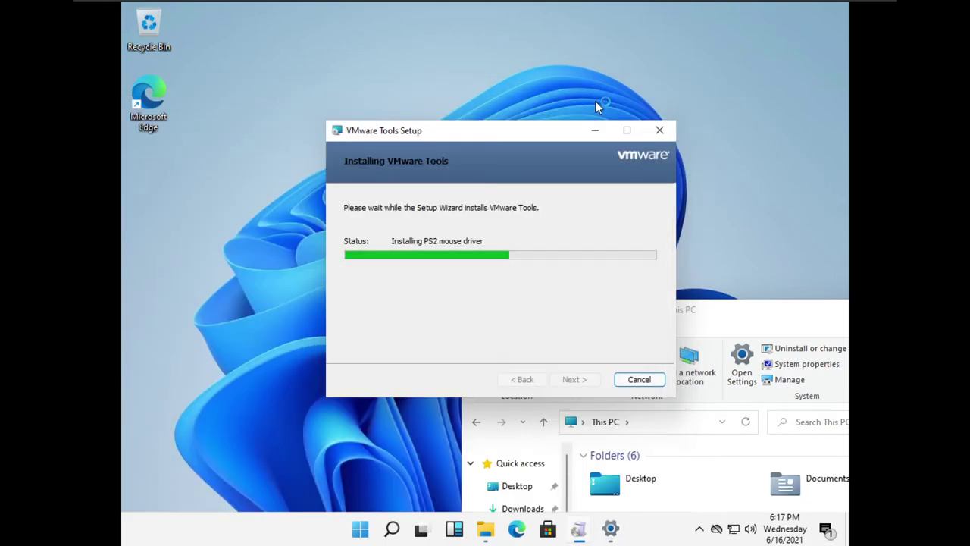
- Bring This PC forward, check the hidden tray icons, and select Local Disk (C:)
click(738, 305)
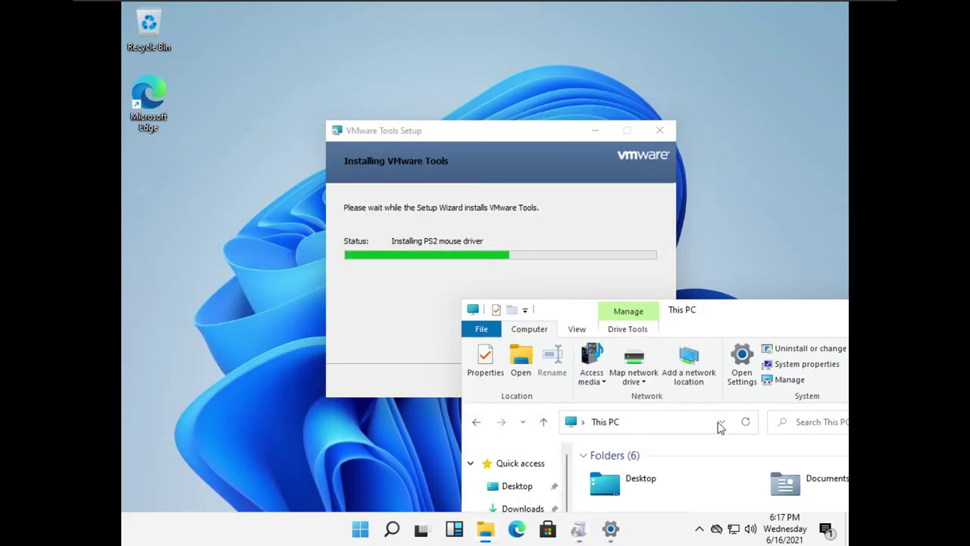
click(701, 529)
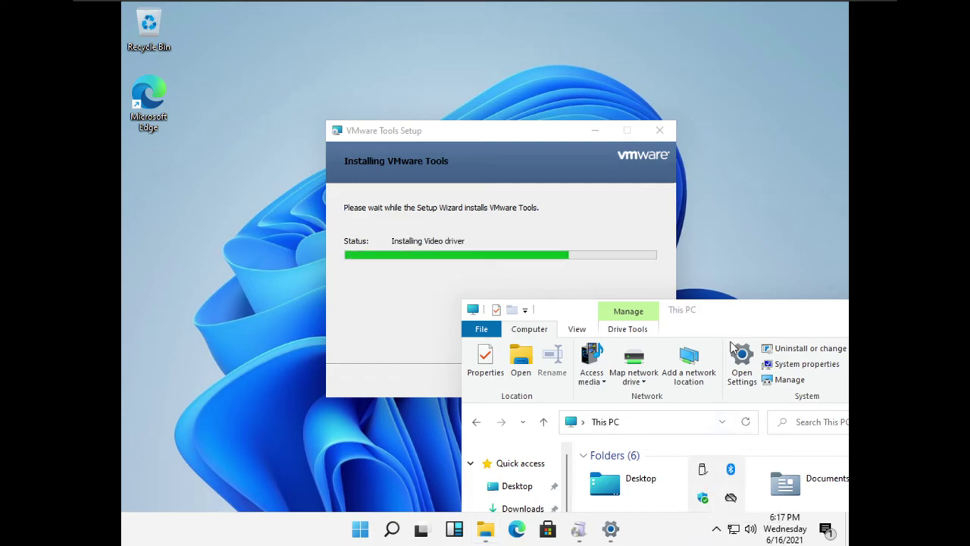
click(701, 319)
drag(700, 320, 607, 101)
click(568, 402)
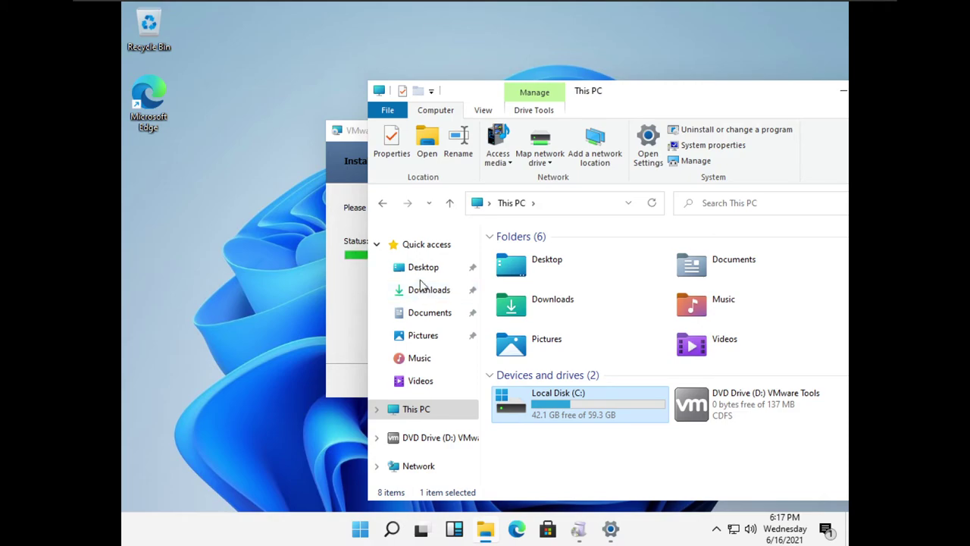
- Return to VMware Tools Setup and glance at the hidden tray icons while it installs
click(338, 281)
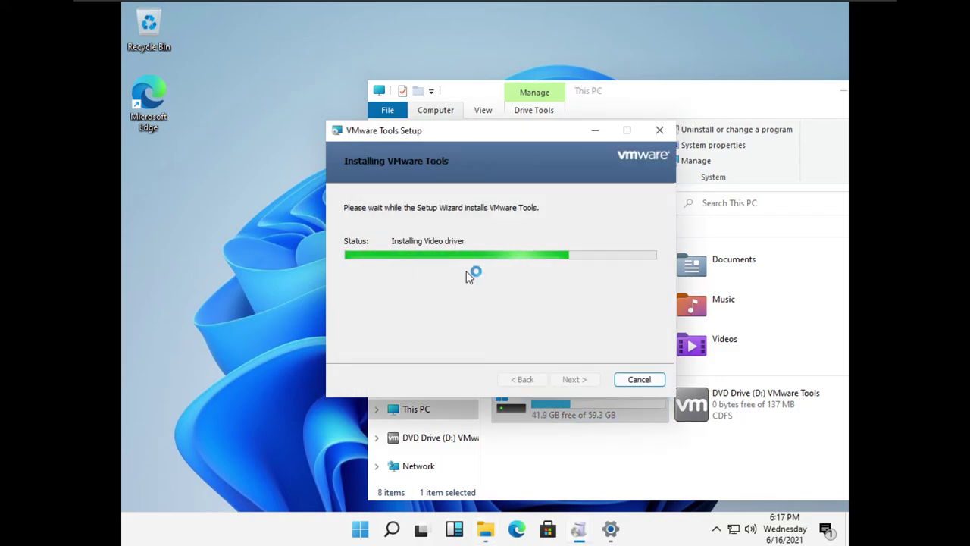
click(717, 529)
click(716, 529)
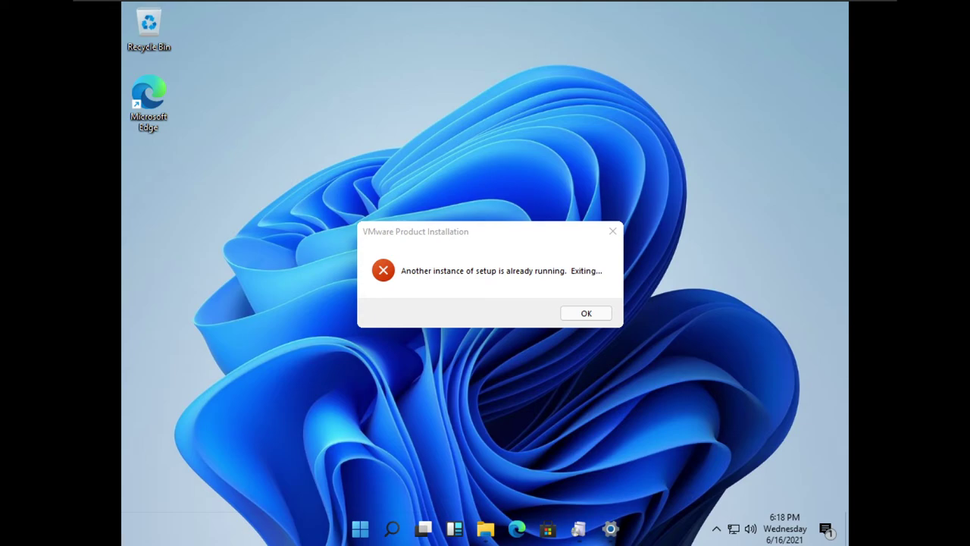
- Move the setup error message aside and bring the VMware Tools setup window forward
drag(543, 235, 631, 150)
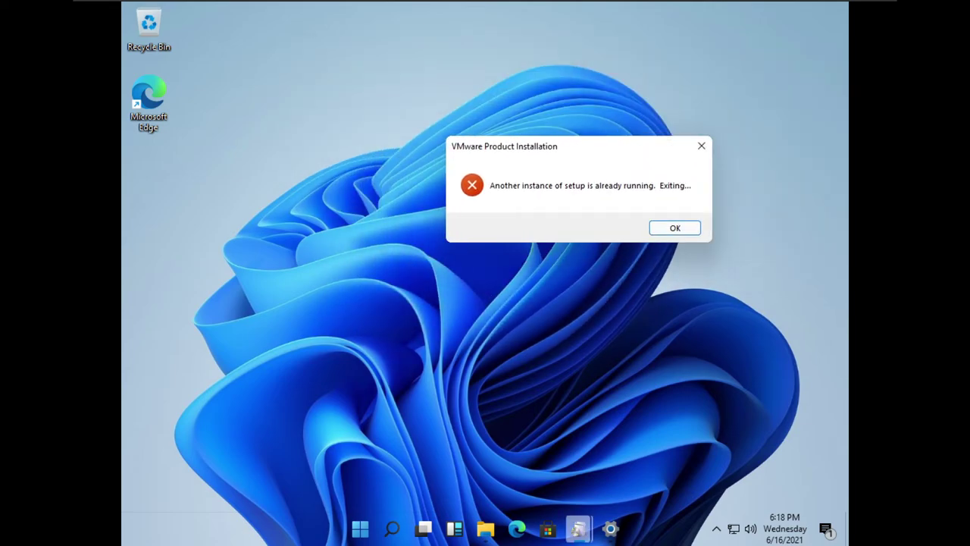
click(423, 528)
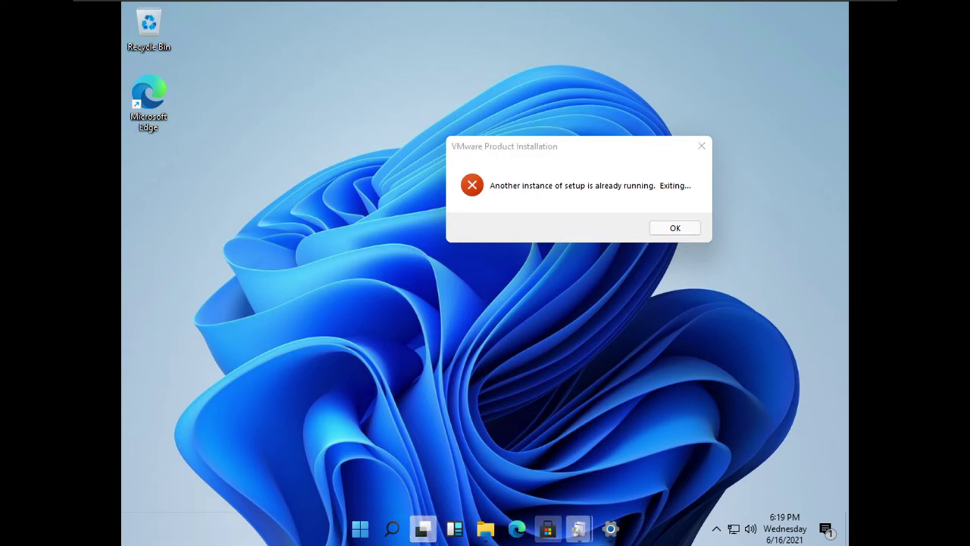
mouse_move(578, 529)
click(656, 455)
drag(458, 134, 360, 162)
drag(628, 155, 744, 114)
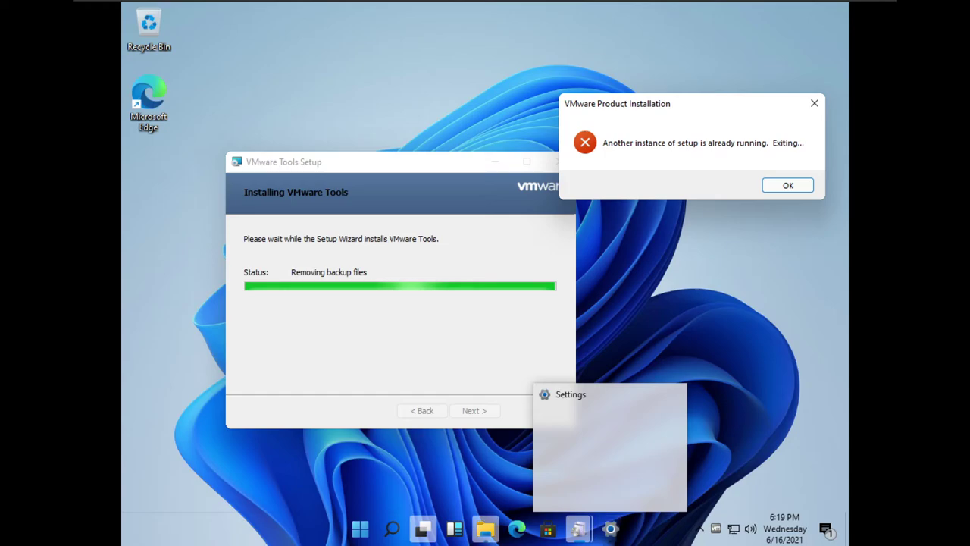
- Use Task View and taskbar previews to put VMware Tools Setup in front, near the centre
click(486, 528)
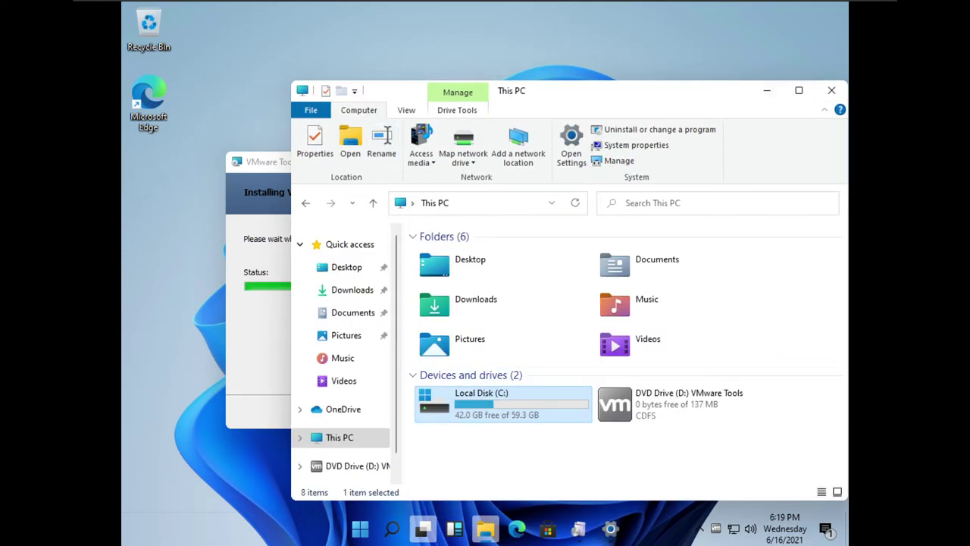
key(super+Tab)
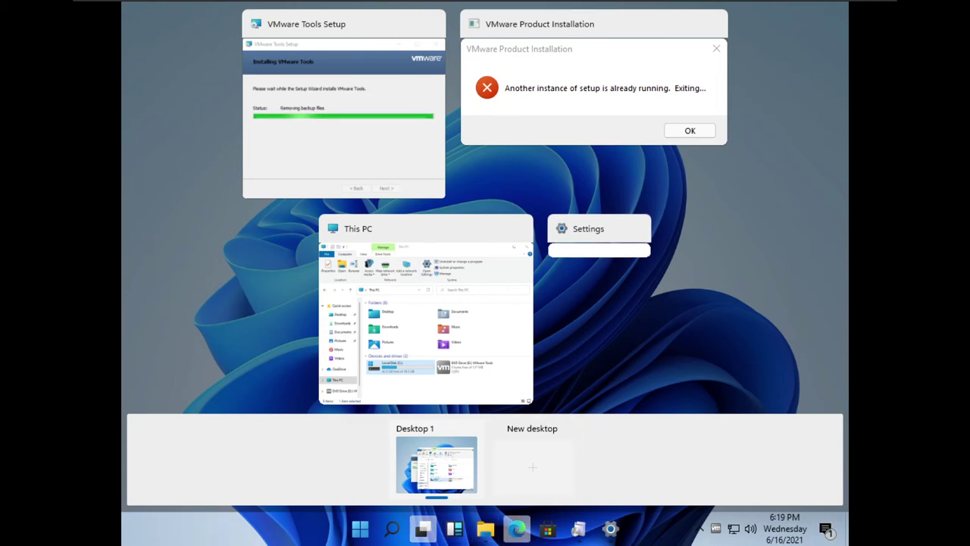
click(579, 530)
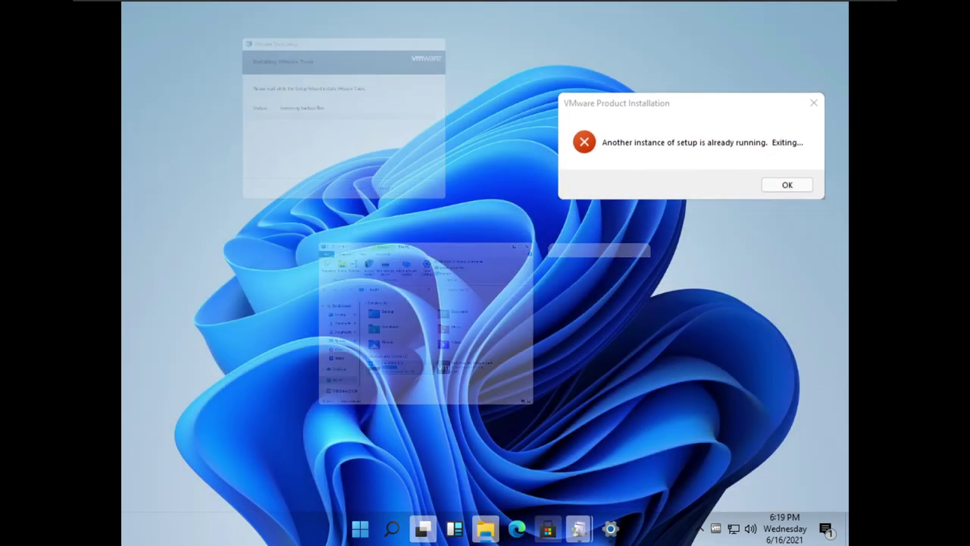
click(656, 451)
drag(330, 169, 484, 153)
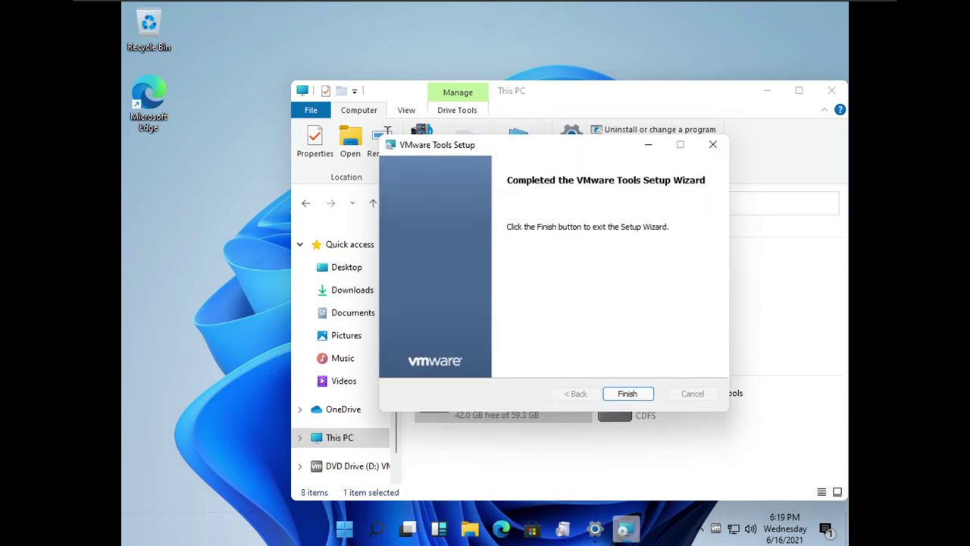
- Finish the VMware Tools wizard and choose Yes to restart the system
key(Return)
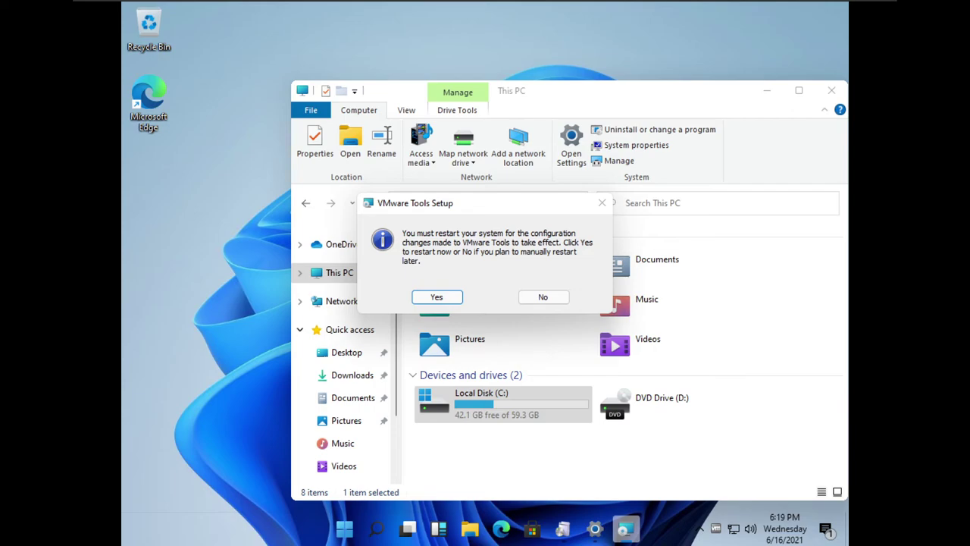
key(Return)
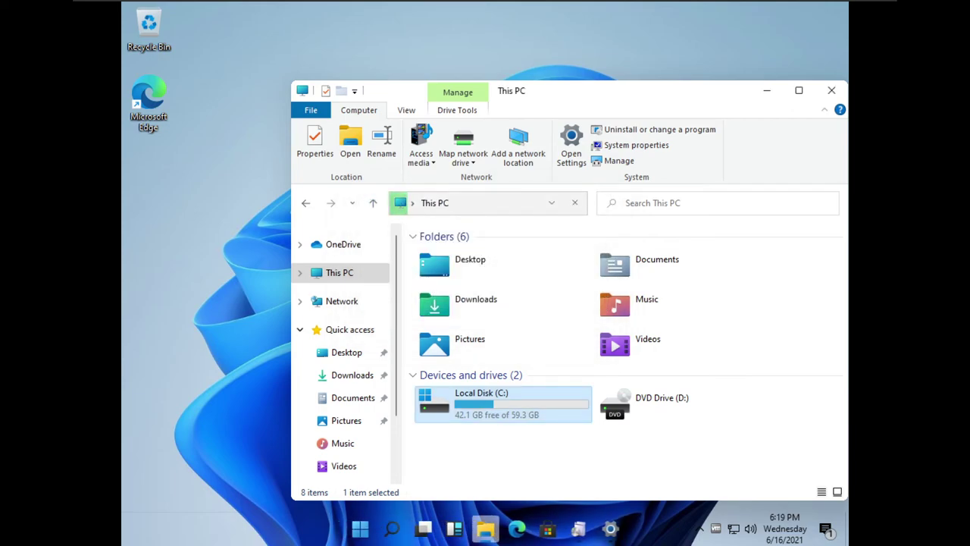
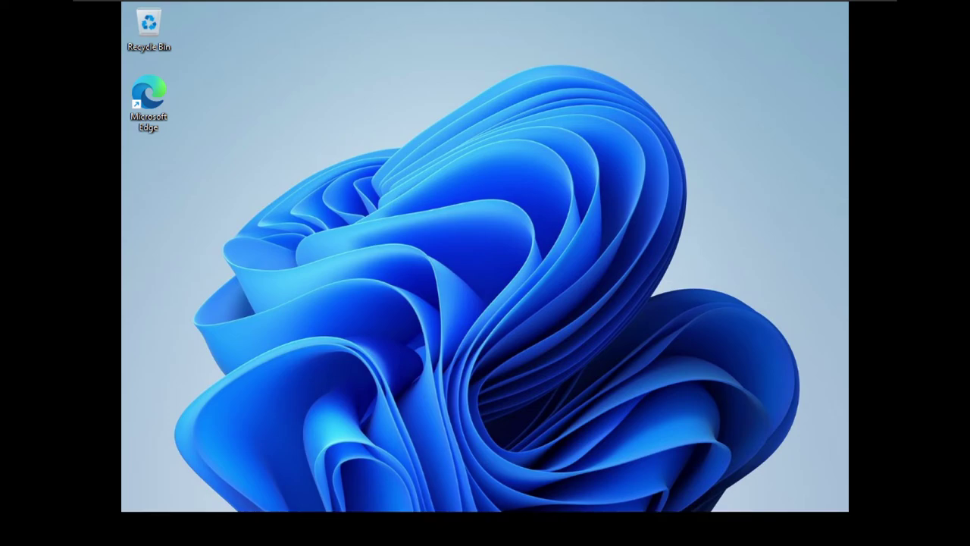
- Choose Display settings from the desktop context menu to launch the Settings app
key(shift+F10)
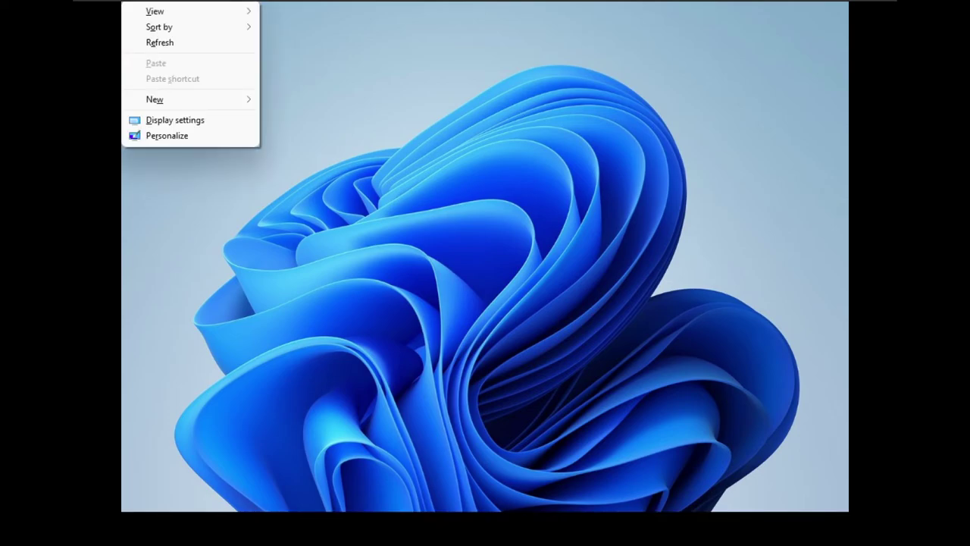
key(Return)
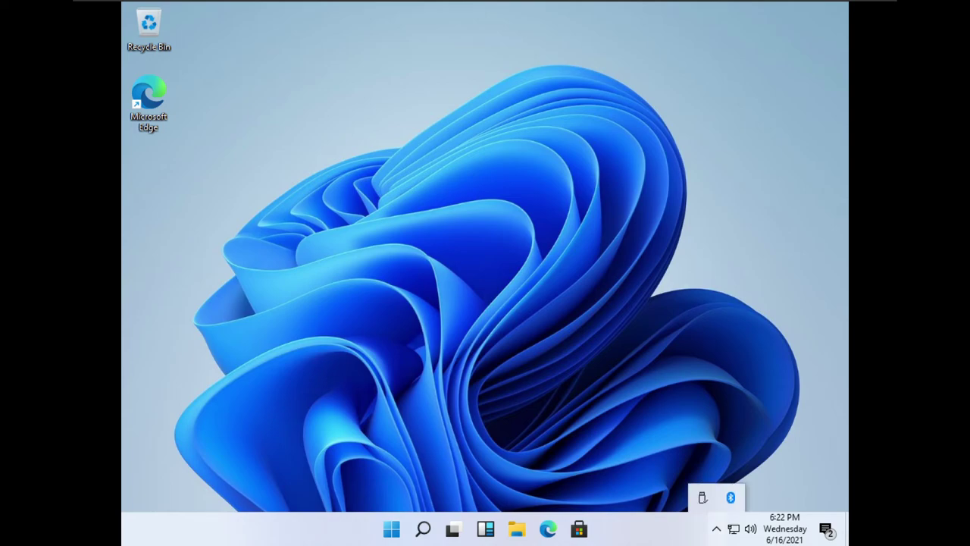
key(super+i)
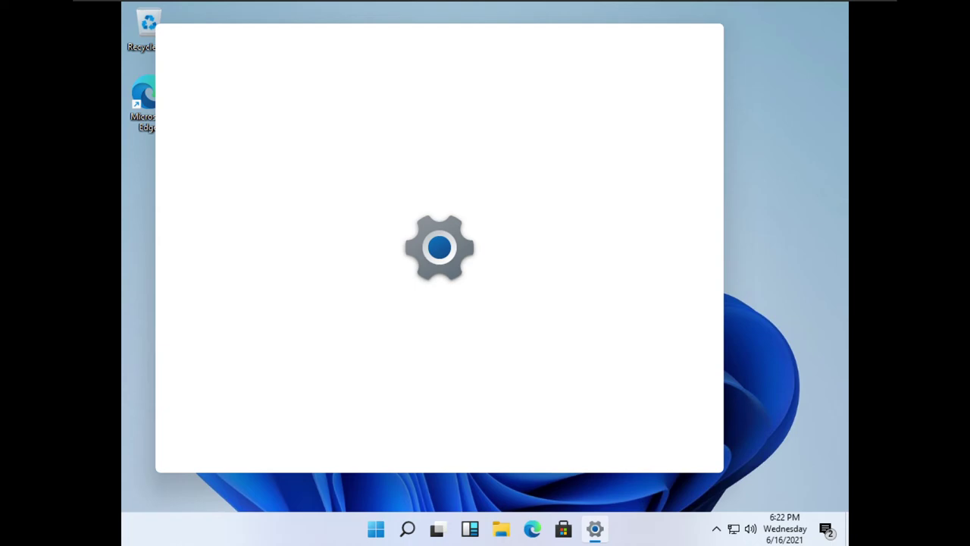
- Launch Notepad and write 'wait why did the startup sound play when i opened settings?'
key(super+r)
text(notepad)
key(Return)
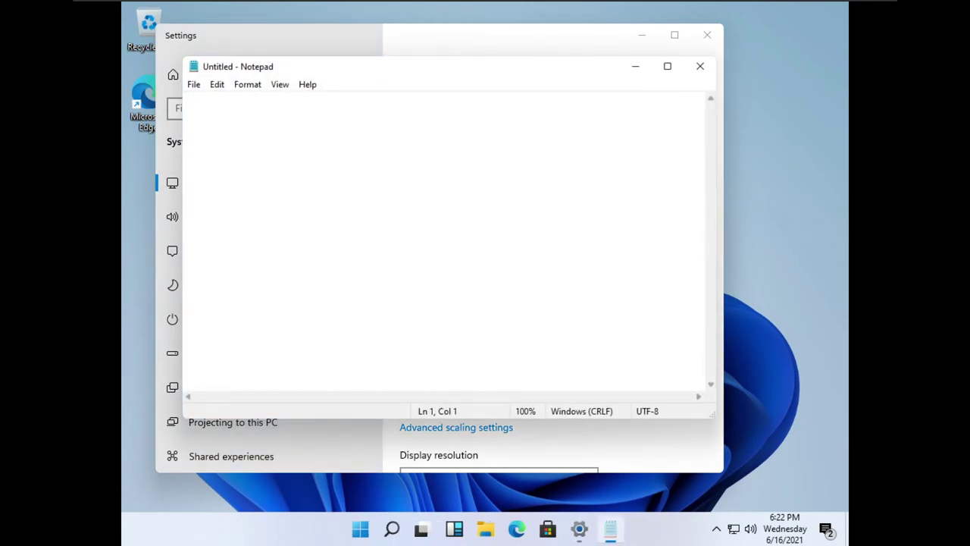
text(wait why did the startup stou)
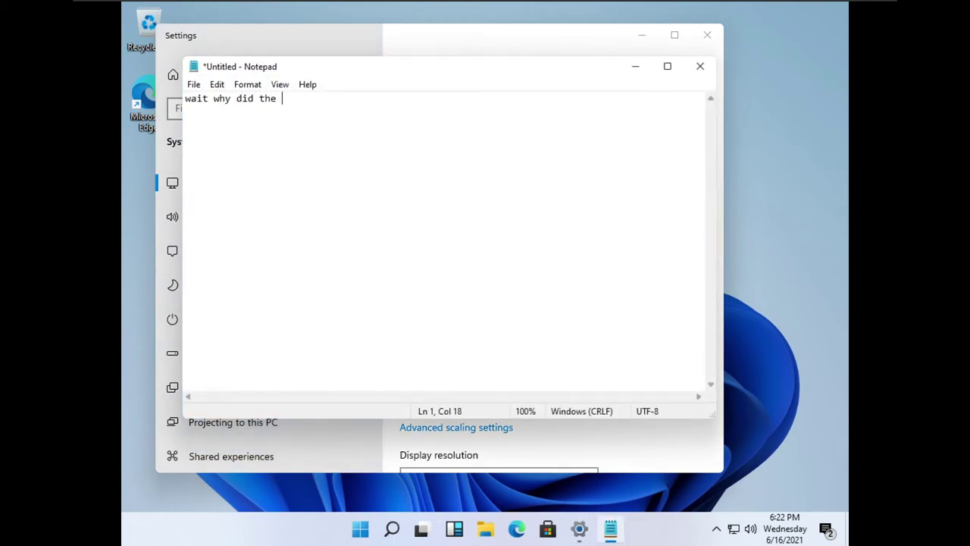
key(BackSpace)
key(BackSpace)
key(BackSpace)
text(olu)
key(BackSpace)
key(BackSpace)
text(und pl)
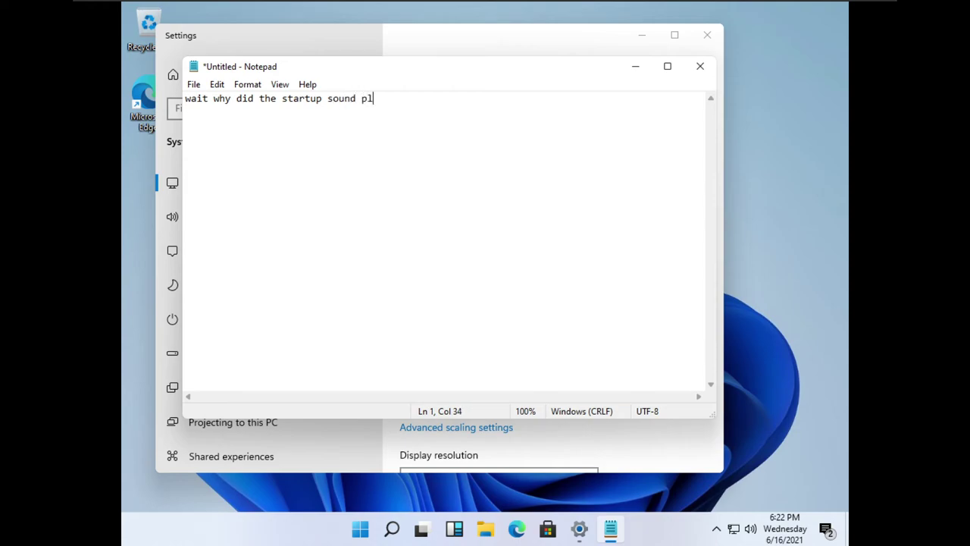
text(ay when i opened settings?)
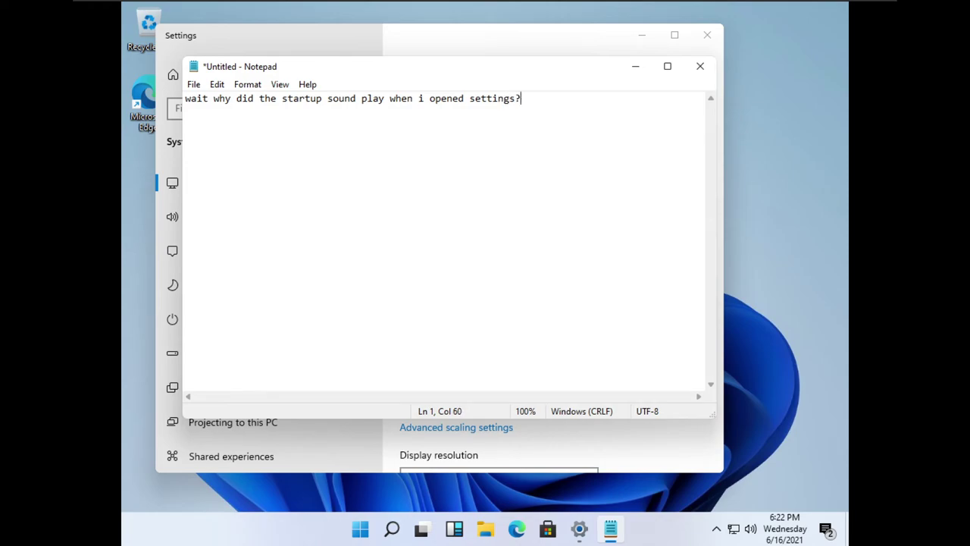
- Close Notepad and discard the note without saving
click(700, 66)
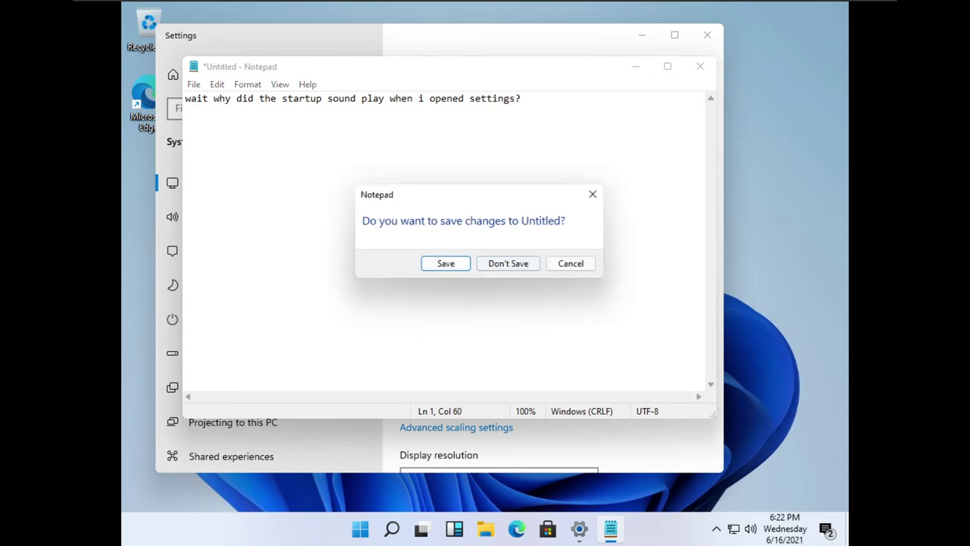
key(Tab)
key(Return)
- Set the display resolution to 1920 × 1080, keep the change, and close Settings
scroll(561, 285, down, 3)
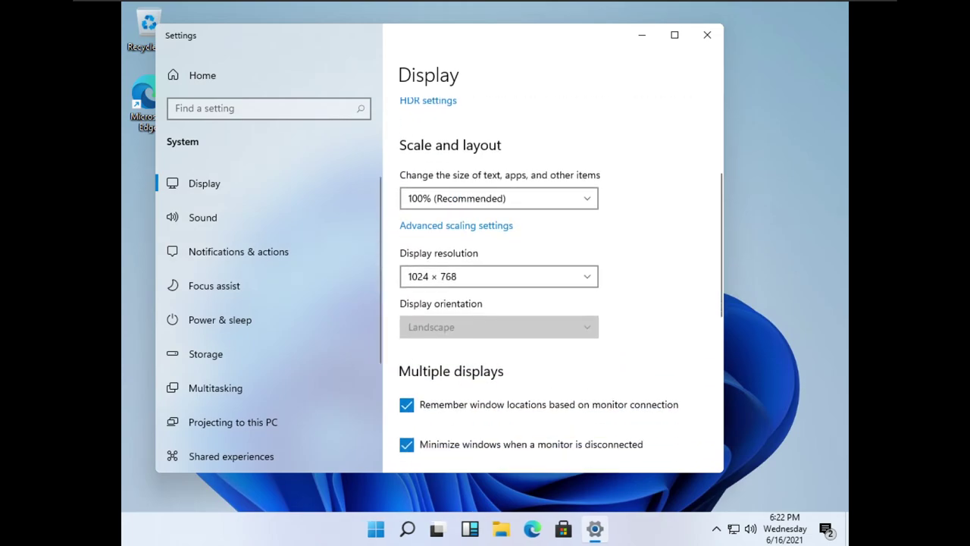
click(498, 276)
scroll(499, 235, up, 3)
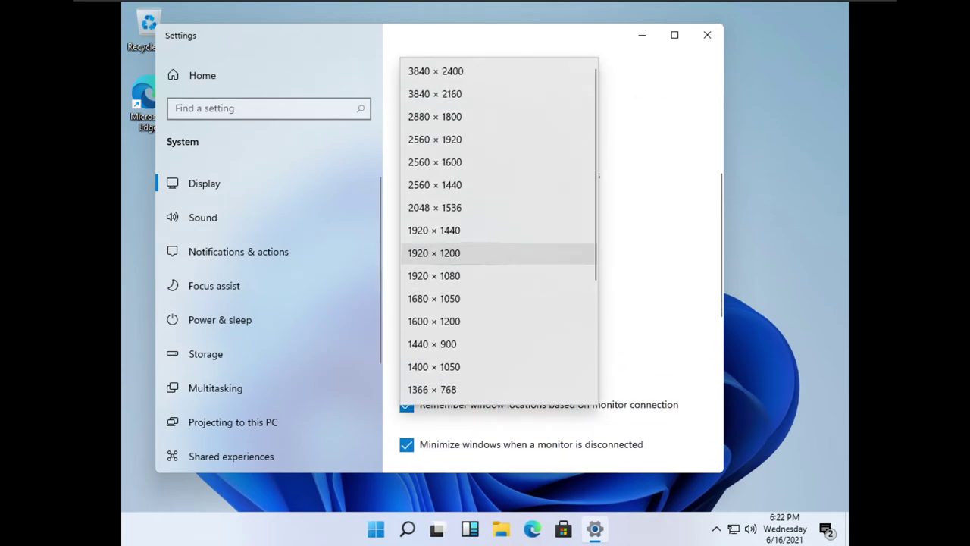
scroll(499, 235, down, 2)
click(433, 224)
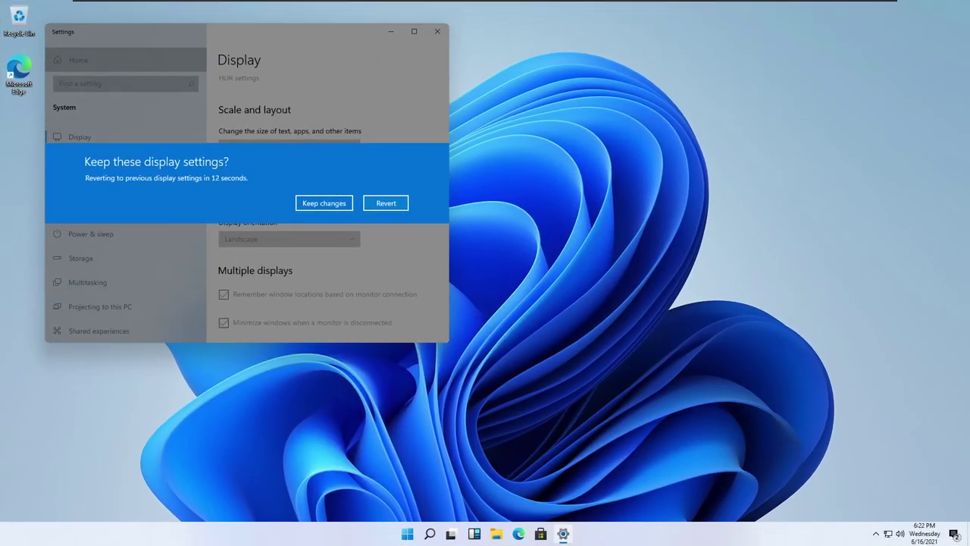
click(321, 203)
click(289, 202)
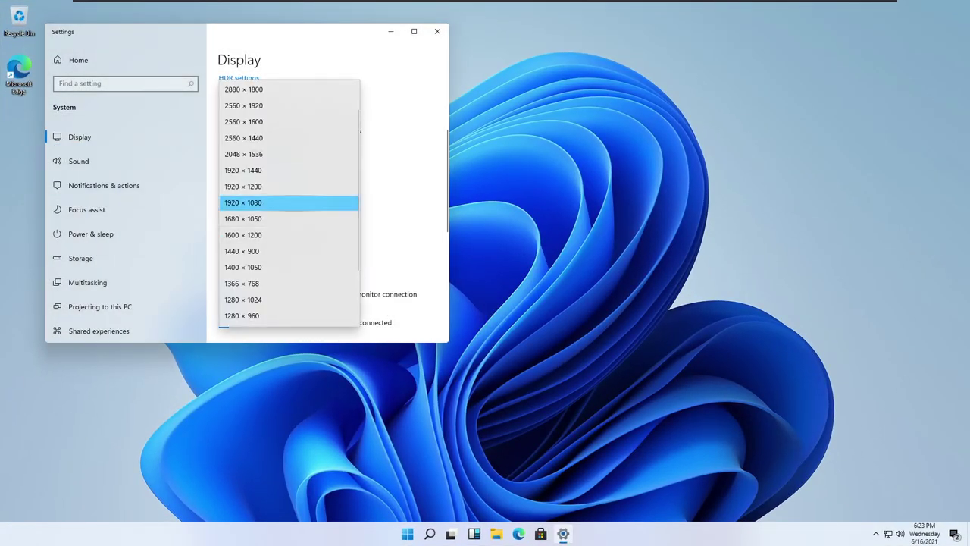
click(289, 219)
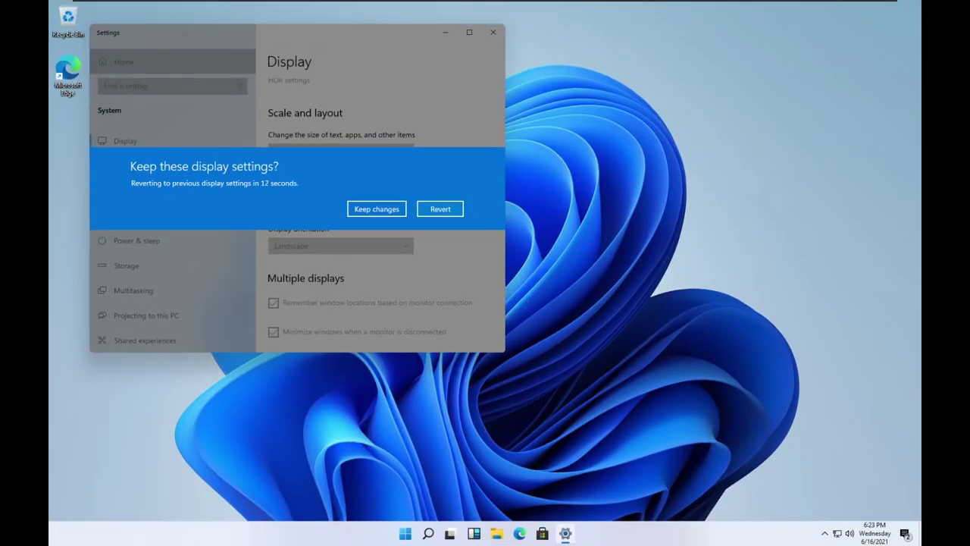
click(377, 208)
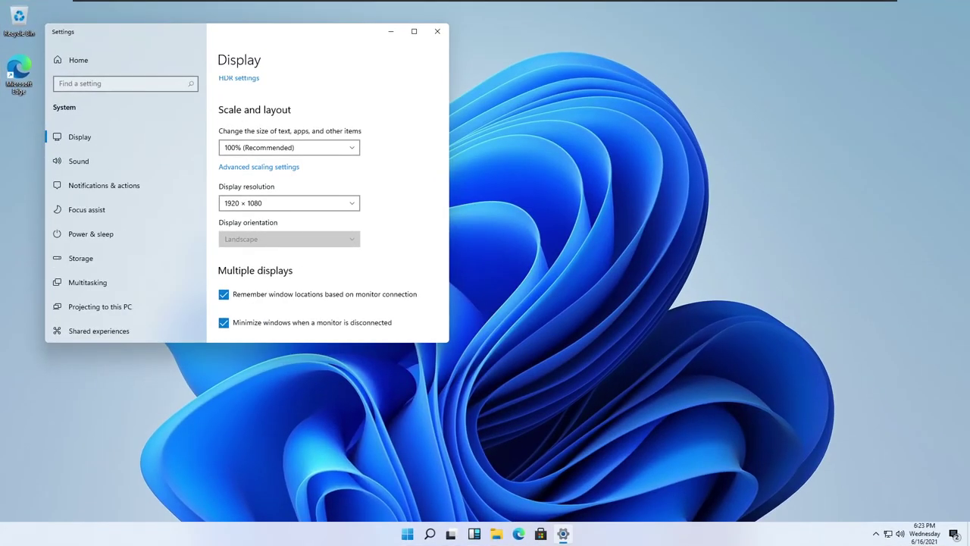
click(437, 31)
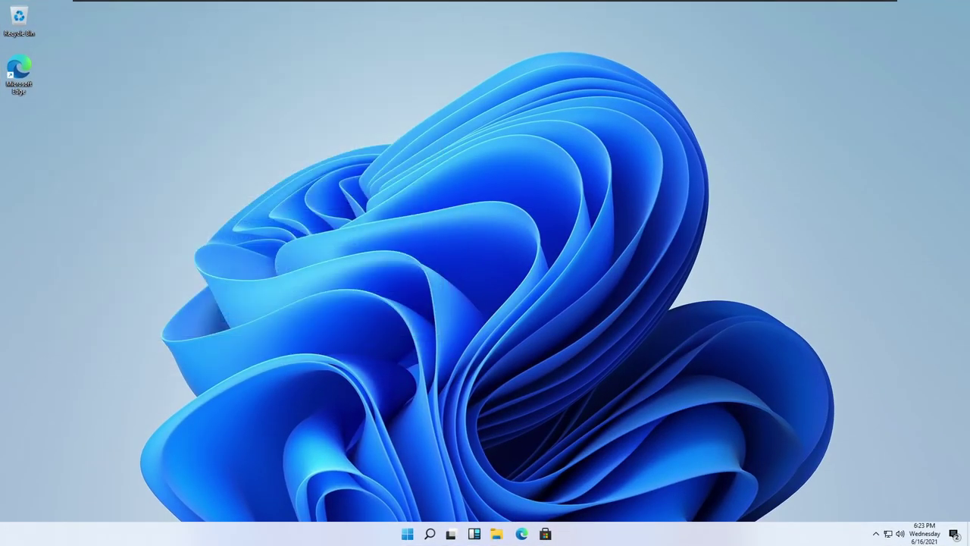
click(876, 533)
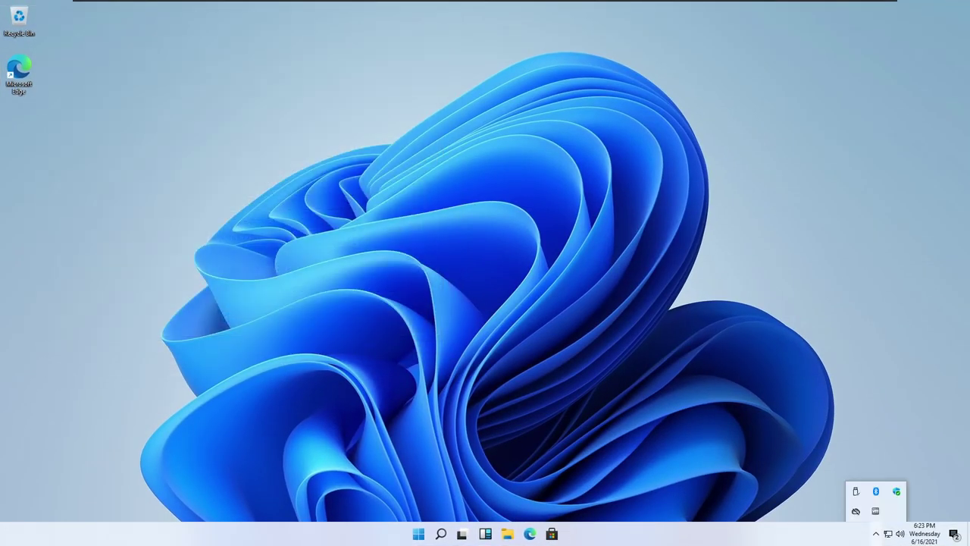
key(Escape)
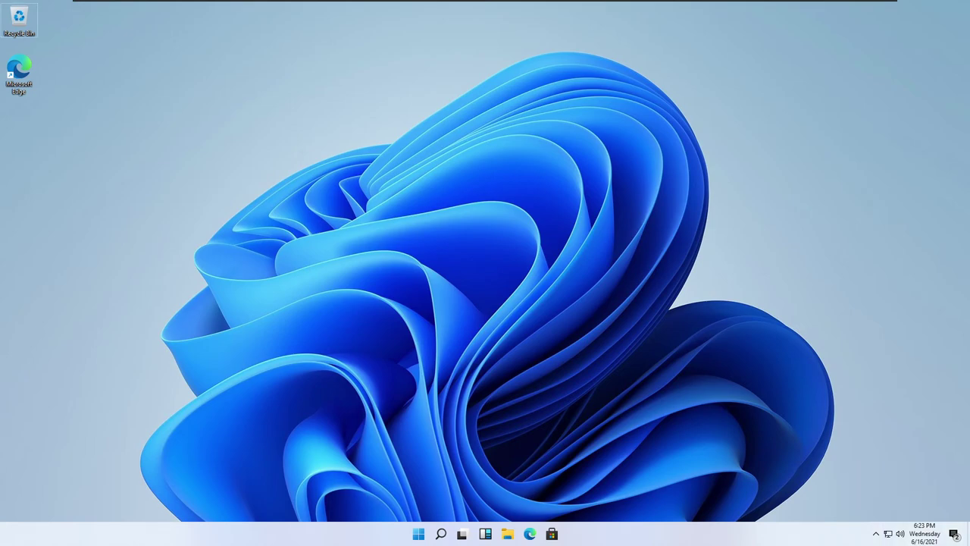
key(super+n)
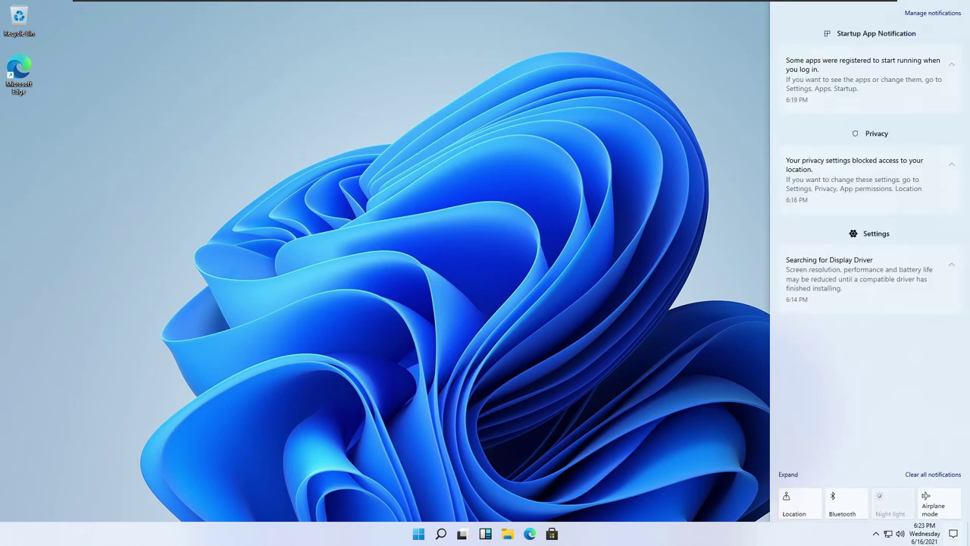
key(Escape)
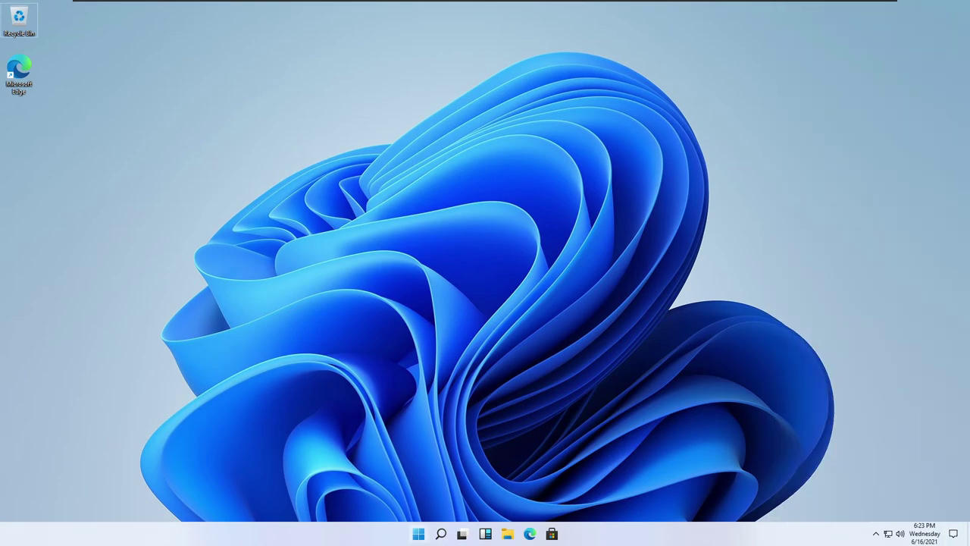
key(super)
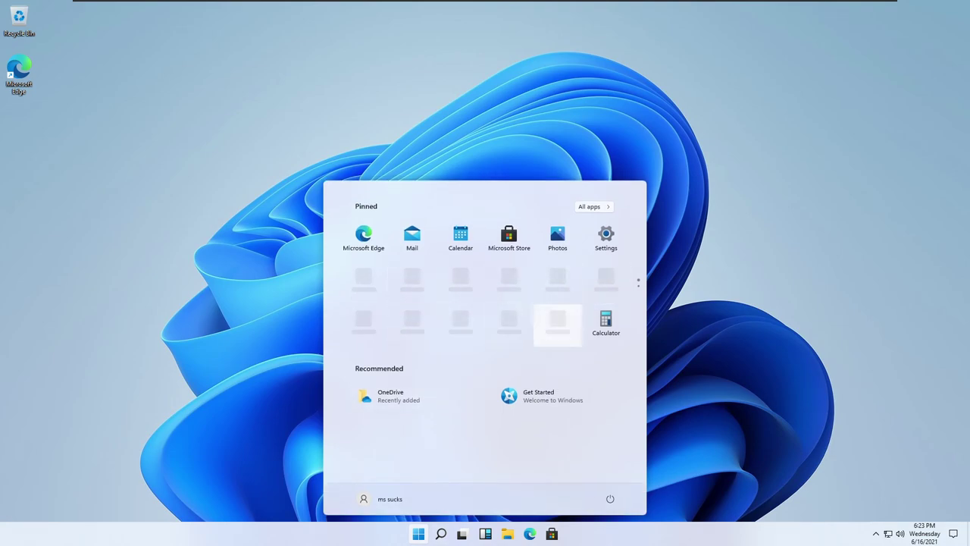
scroll(485, 280, down, 1)
scroll(486, 280, up, 1)
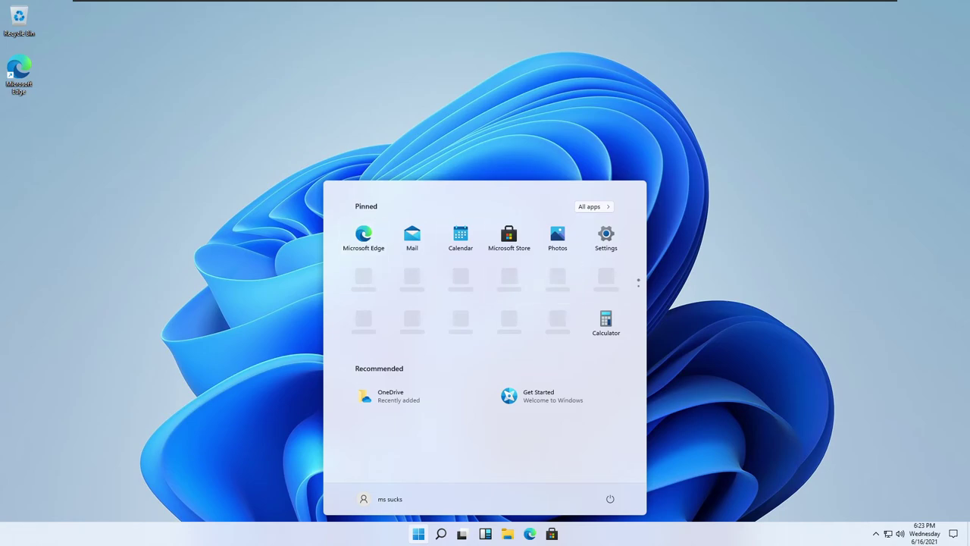
key(Escape)
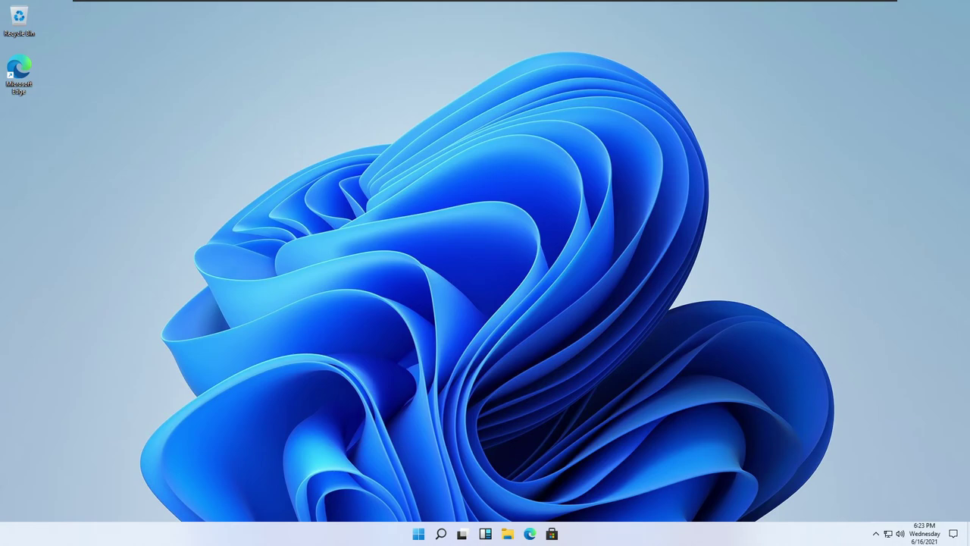
- Browse to This PC > Local Disk (C:) > Windows and scroll through its files
key(super+e)
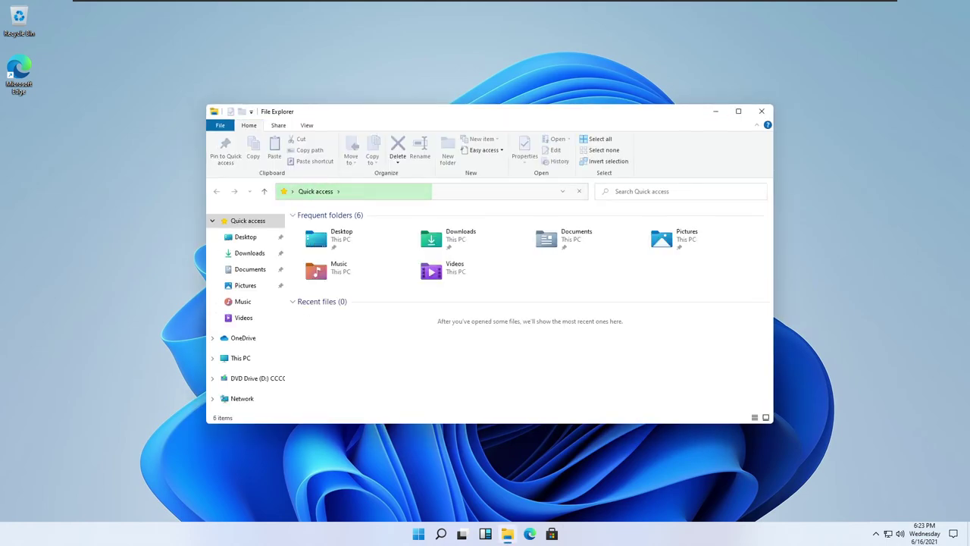
click(240, 358)
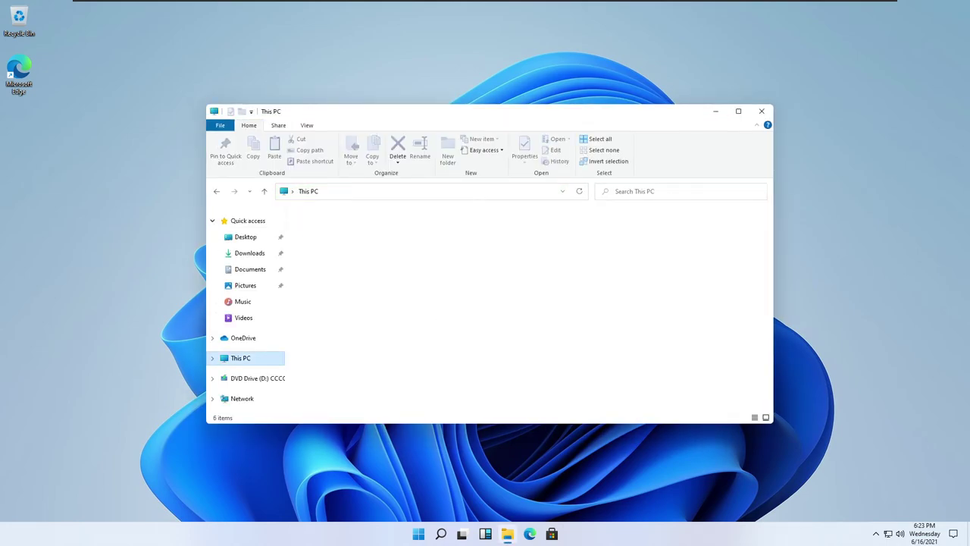
double_click(355, 304)
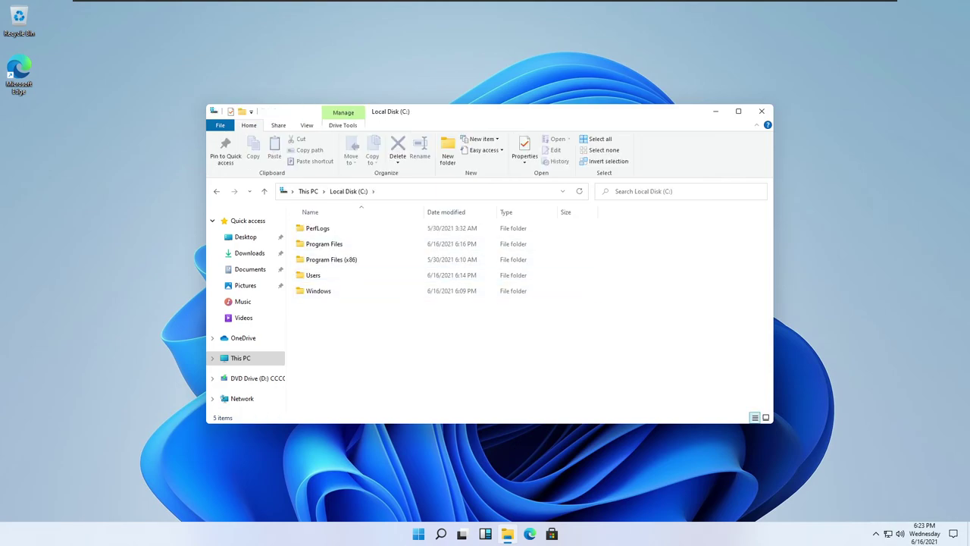
click(318, 291)
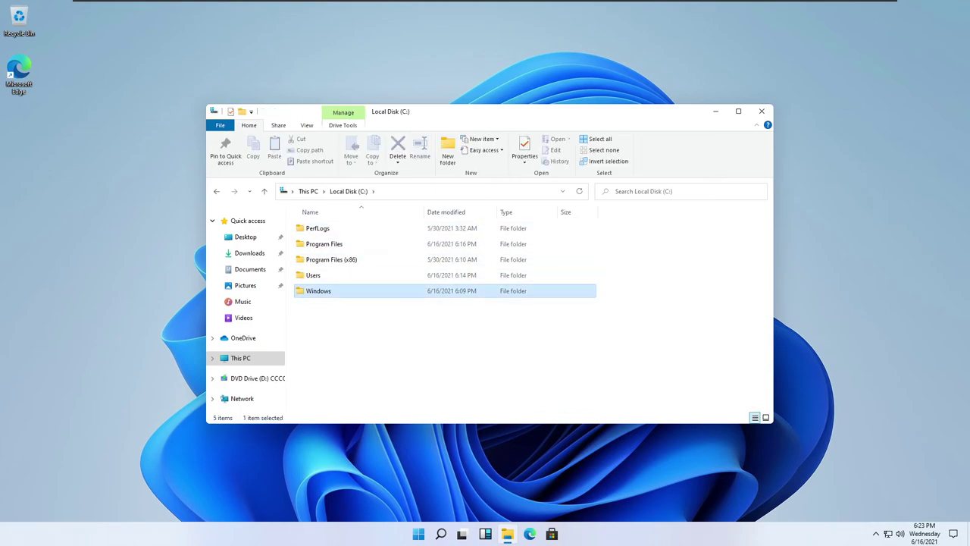
double_click(318, 291)
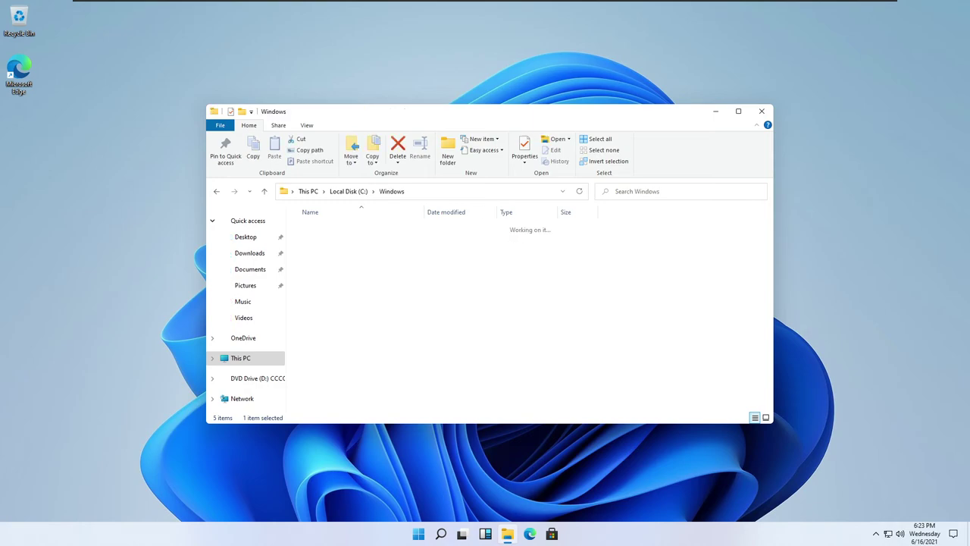
scroll(318, 307, down, 10)
scroll(319, 288, down, 20)
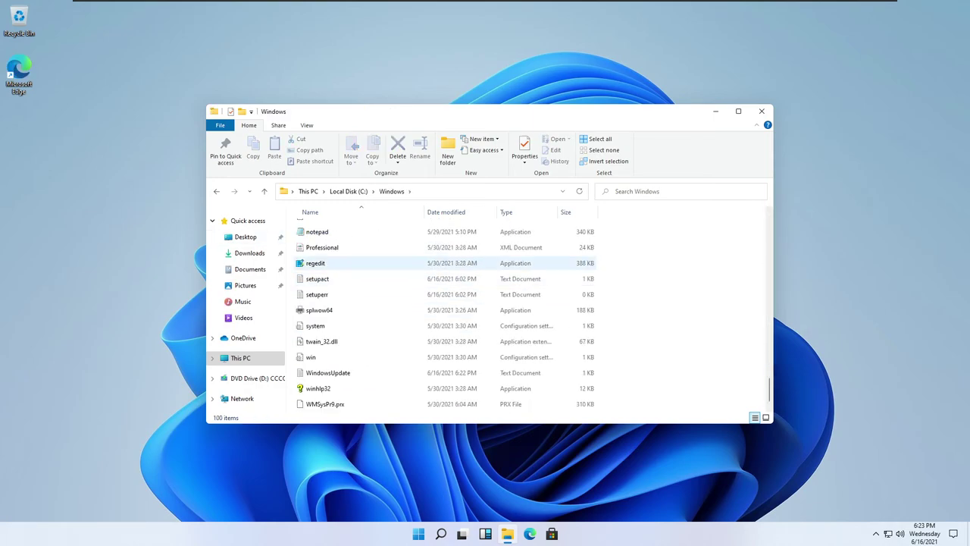
scroll(401, 267, down, 1)
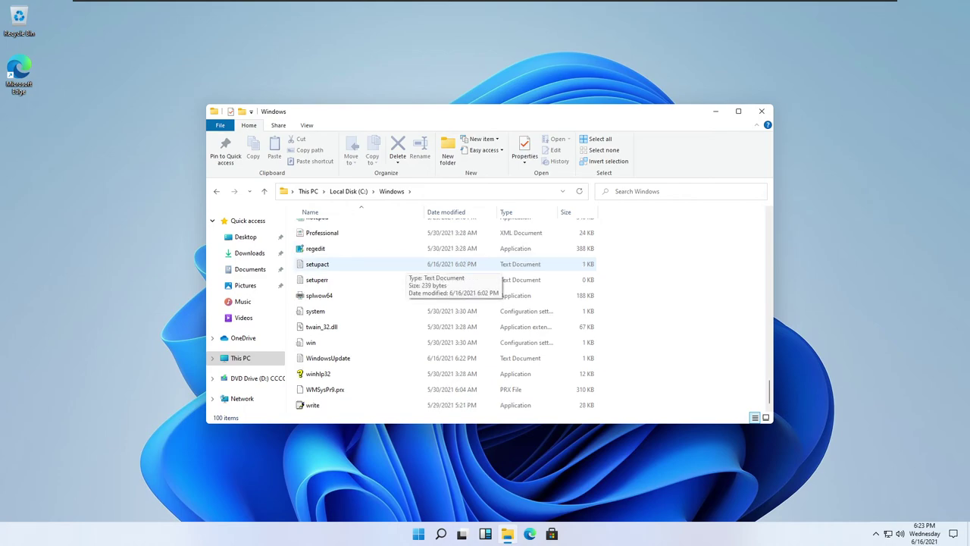
scroll(402, 267, up, 2)
scroll(402, 273, up, 4)
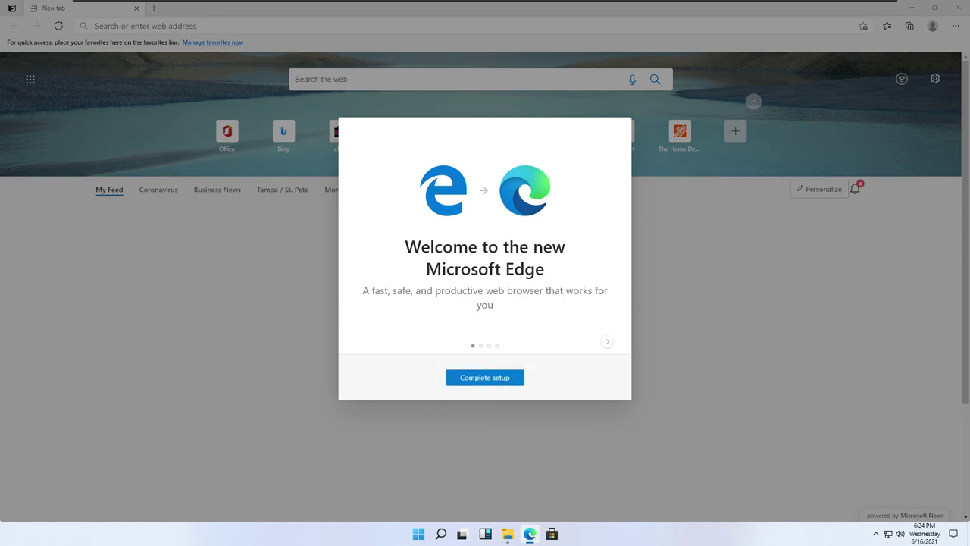
- Get past the Edge welcome cards and close the stray news story tab
key(Return)
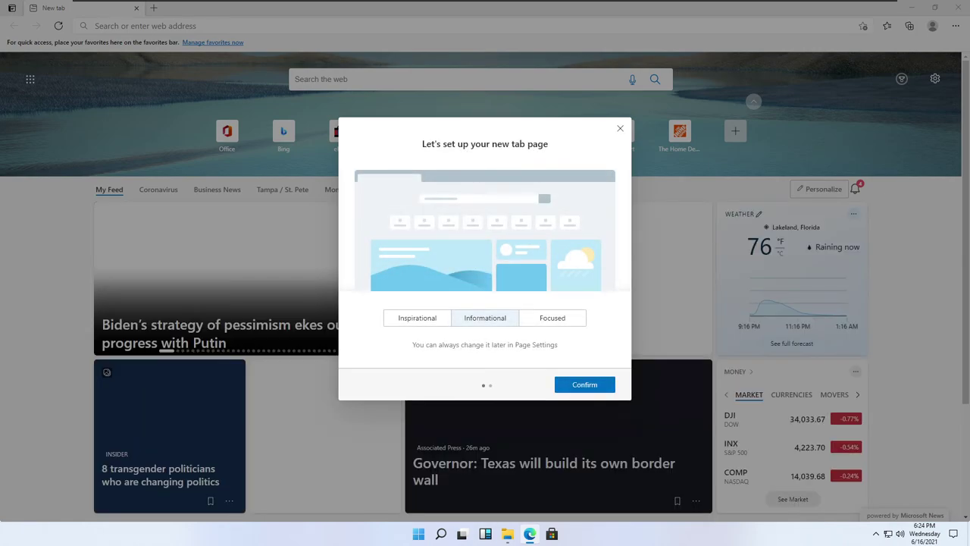
key(Return)
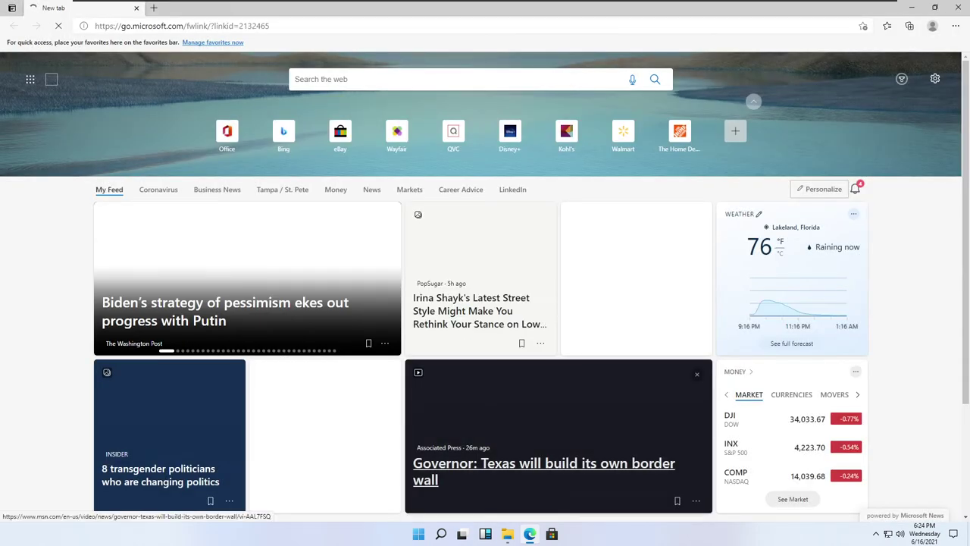
click(543, 463)
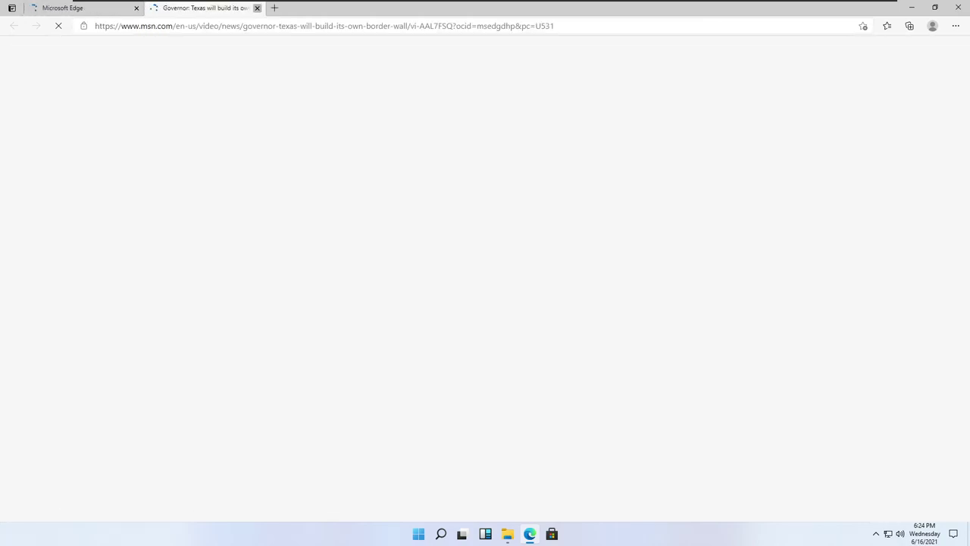
click(257, 8)
- Search the web for 'winaero tweaker download' from the address bar
click(245, 25)
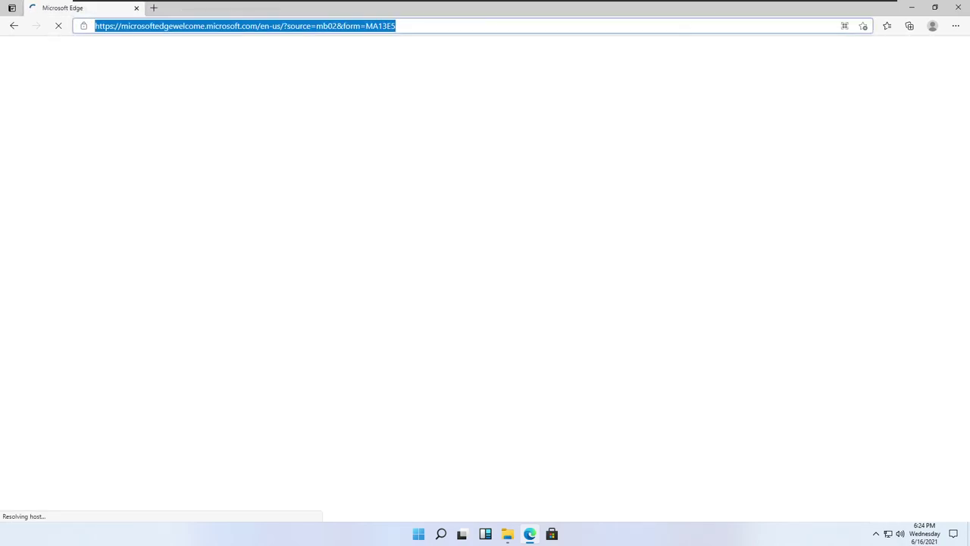
text(winare)
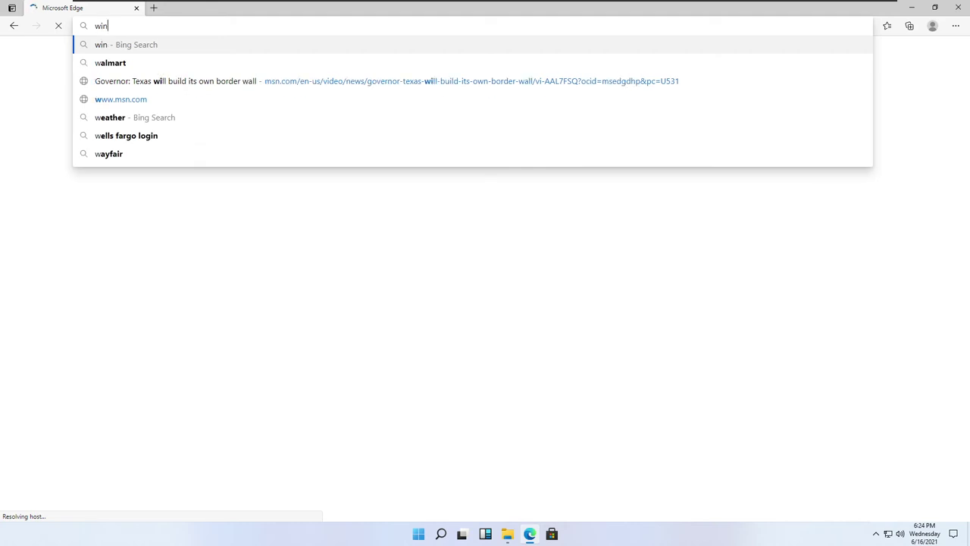
key(BackSpace)
key(BackSpace)
text(ero)
key(Down)
key(Down)
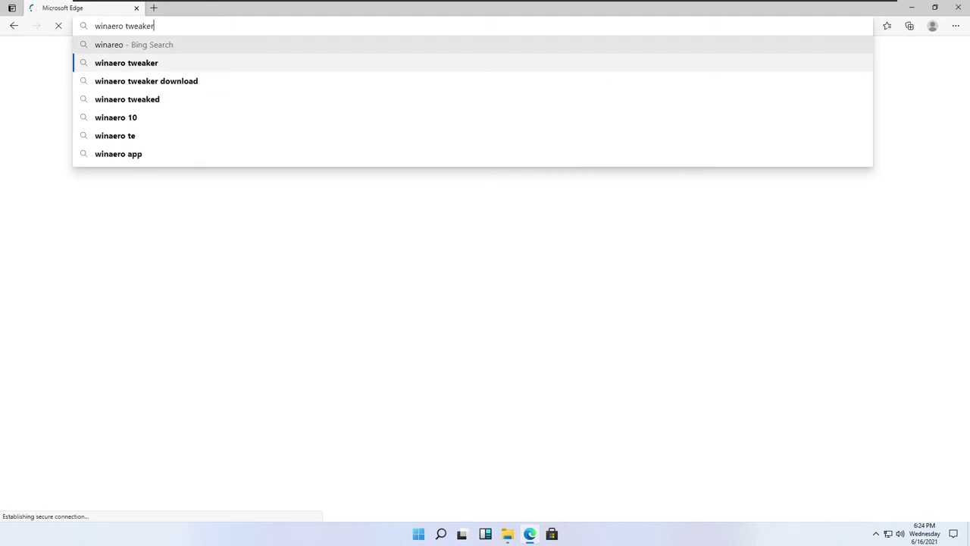
key(Return)
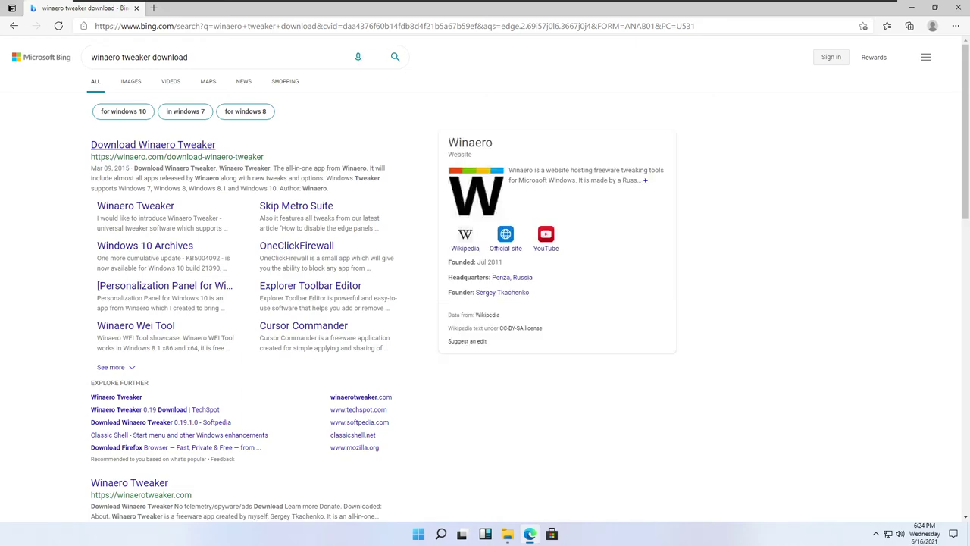
- Open the Download Winaero Tweaker result in a new tab and switch to it
click(154, 144)
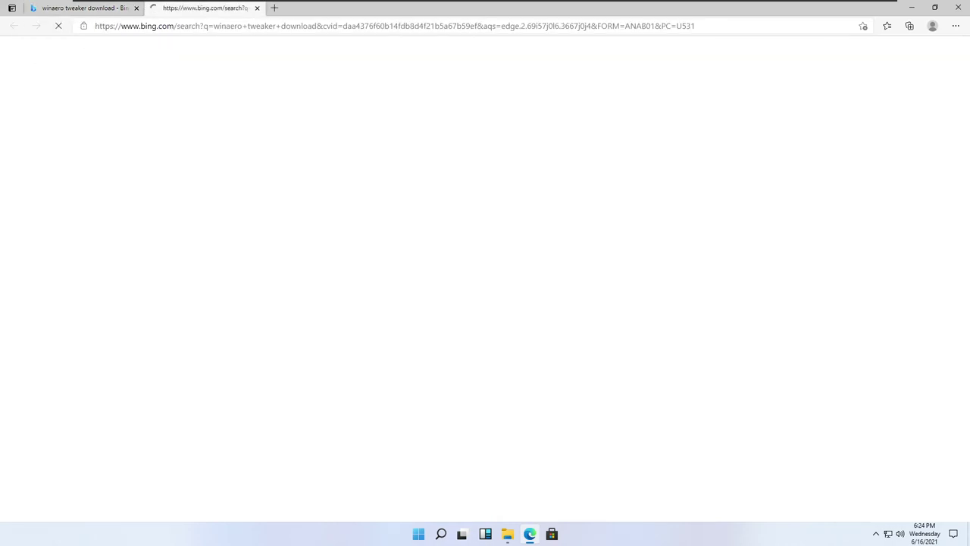
click(83, 7)
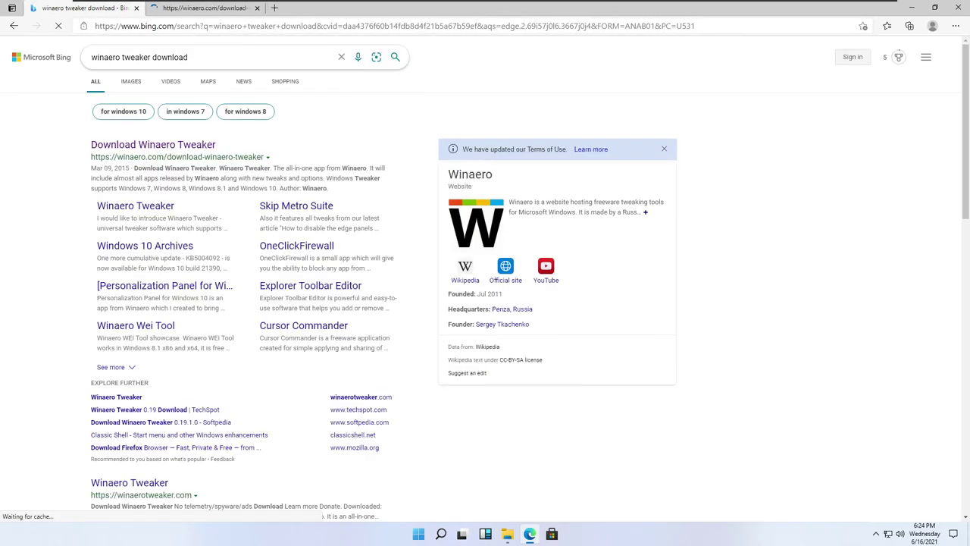
key(ctrl+Tab)
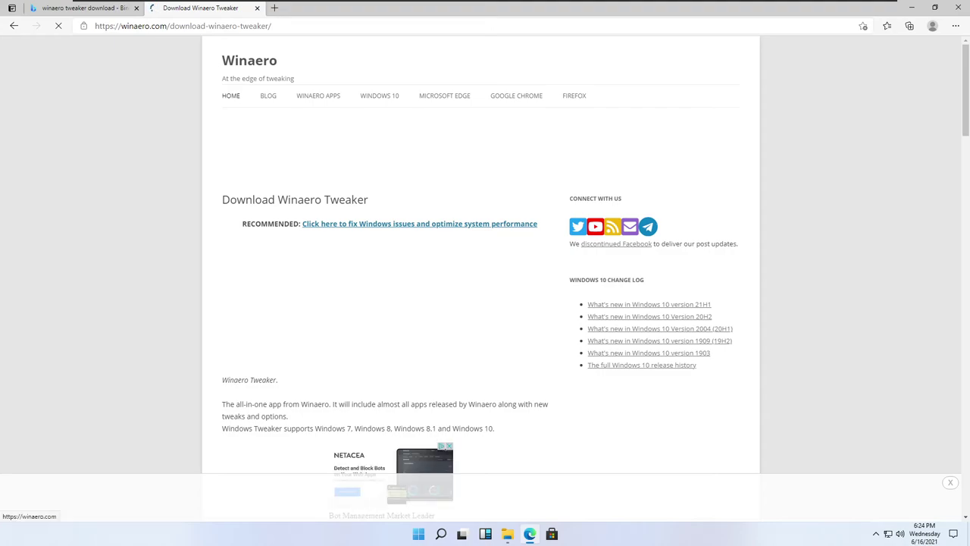
- Scroll down the winaero.com page and start the Winaero Tweaker file download
scroll(485, 273, down, 1)
scroll(485, 273, down, 10)
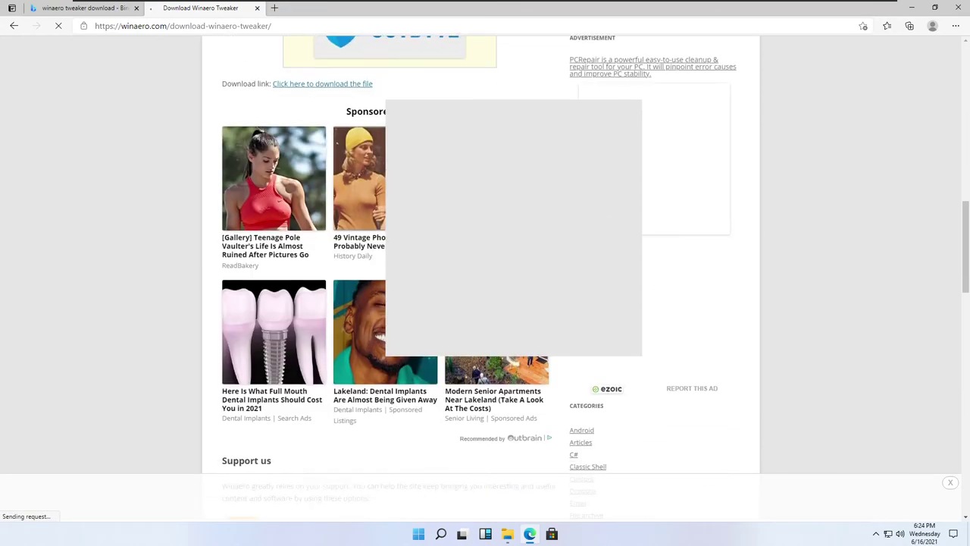
scroll(485, 273, up, 3)
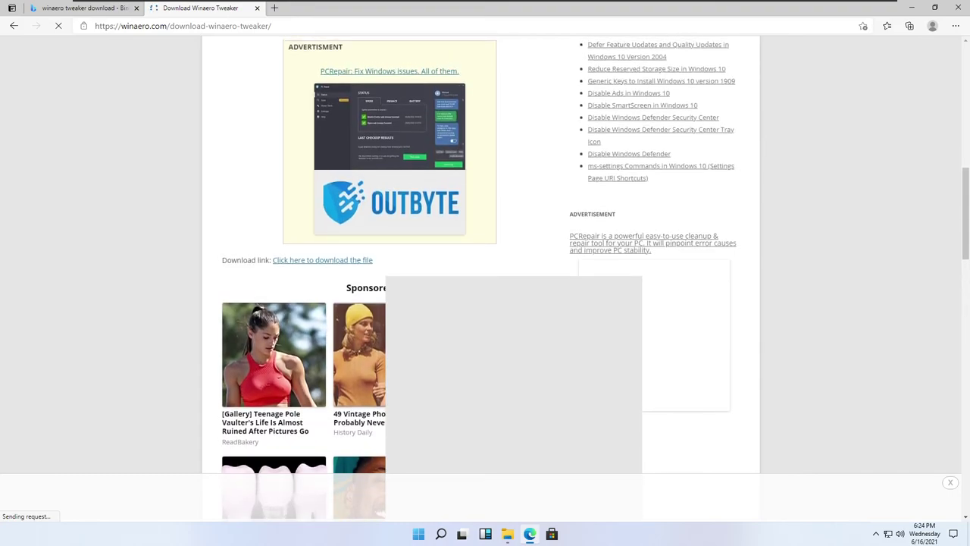
scroll(486, 273, down, 10)
scroll(485, 273, down, 5)
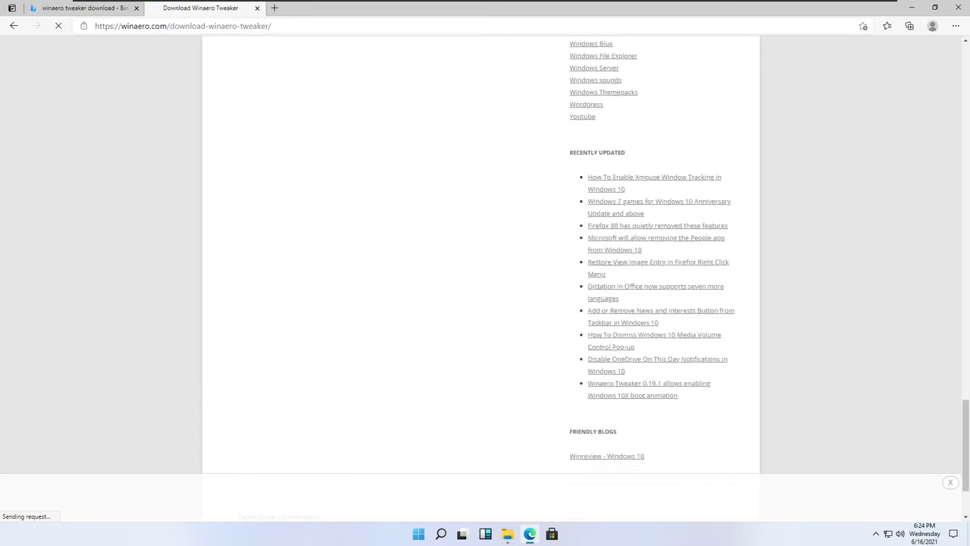
scroll(485, 273, up, 15)
scroll(485, 273, up, 4)
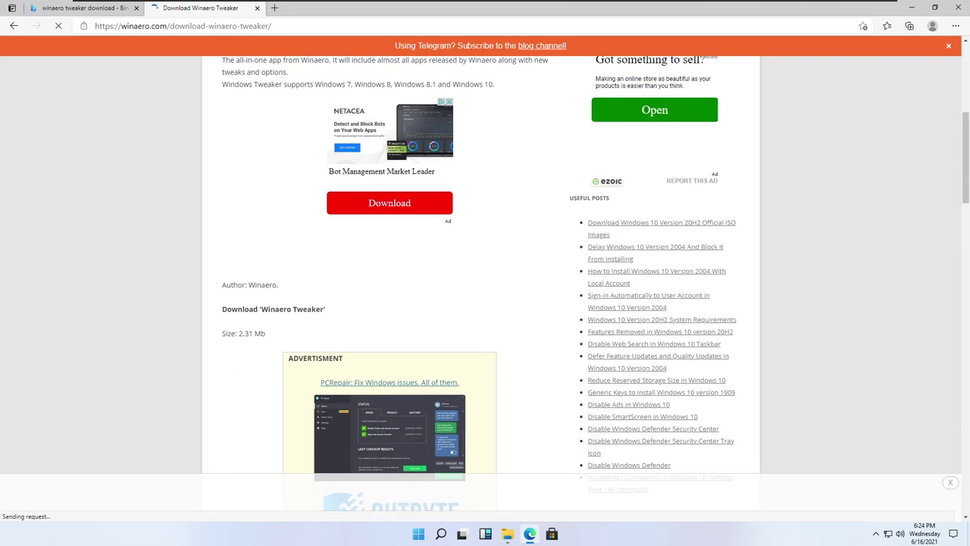
scroll(273, 448, down, 3)
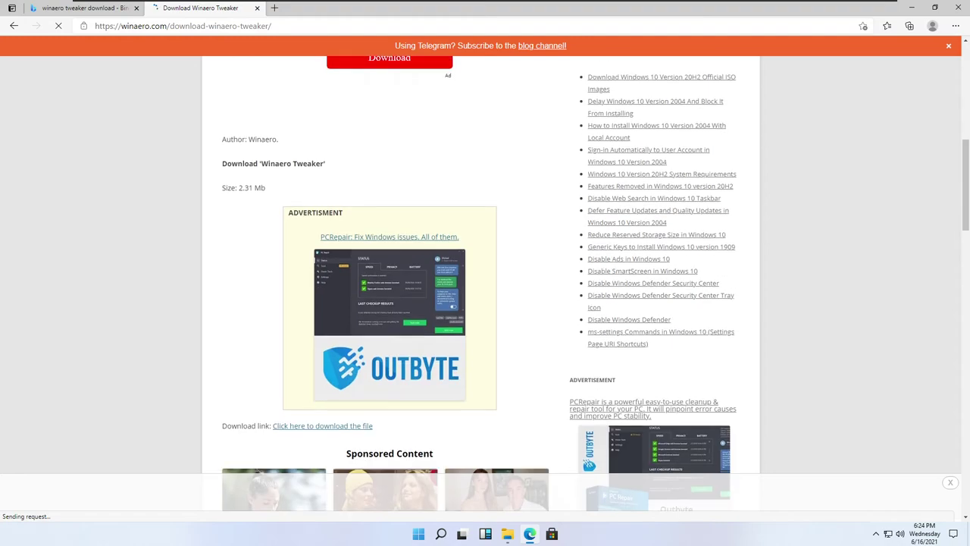
click(322, 353)
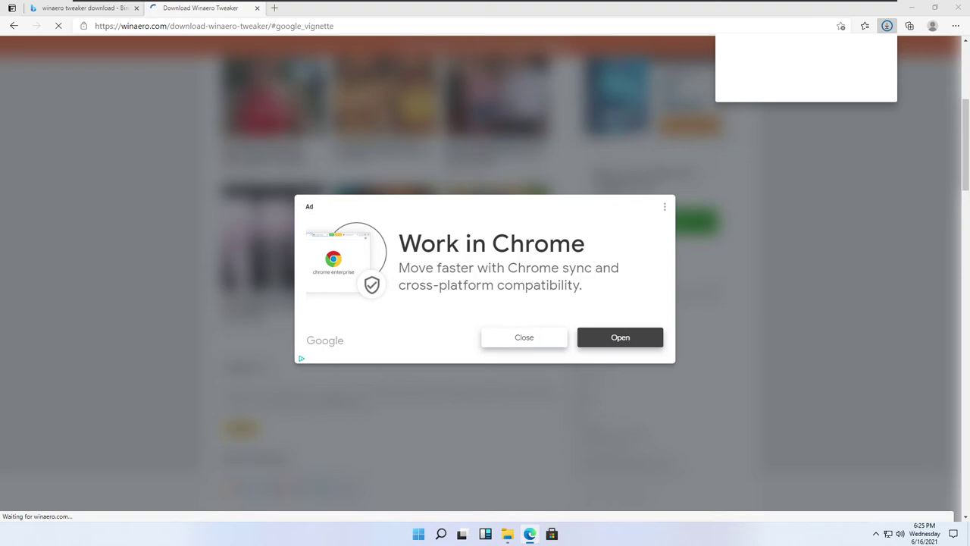
- Select winaerotweaker.zip in Downloads, keeping Edge's download running
key(alt+Tab)
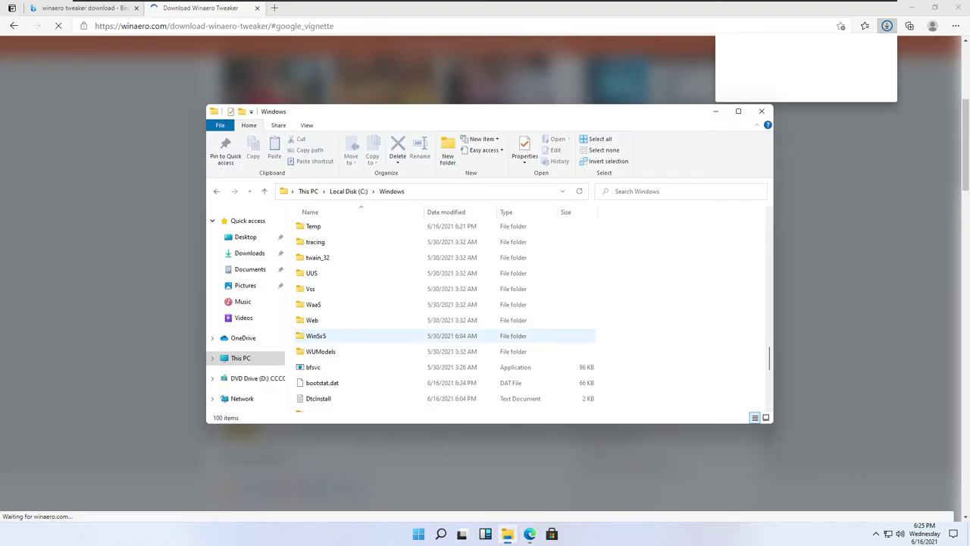
click(250, 252)
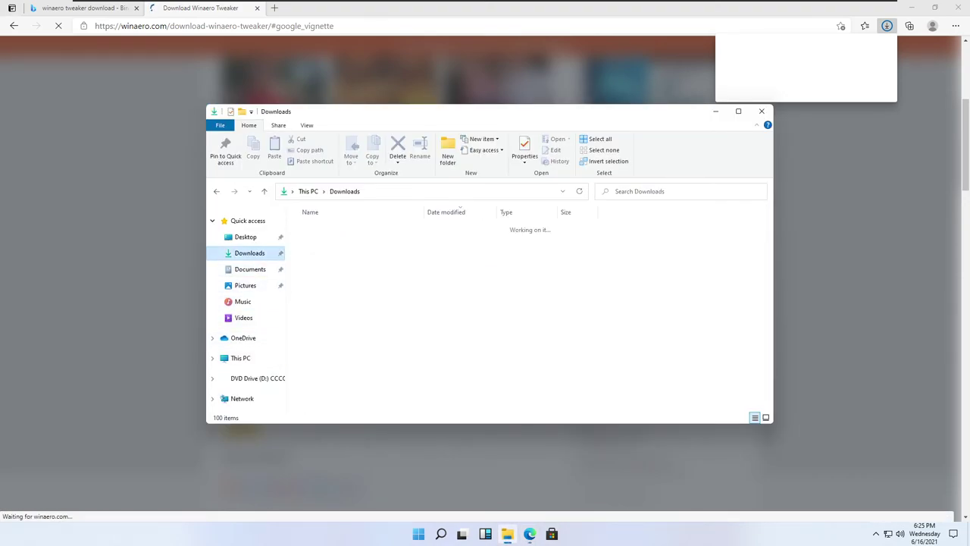
click(327, 242)
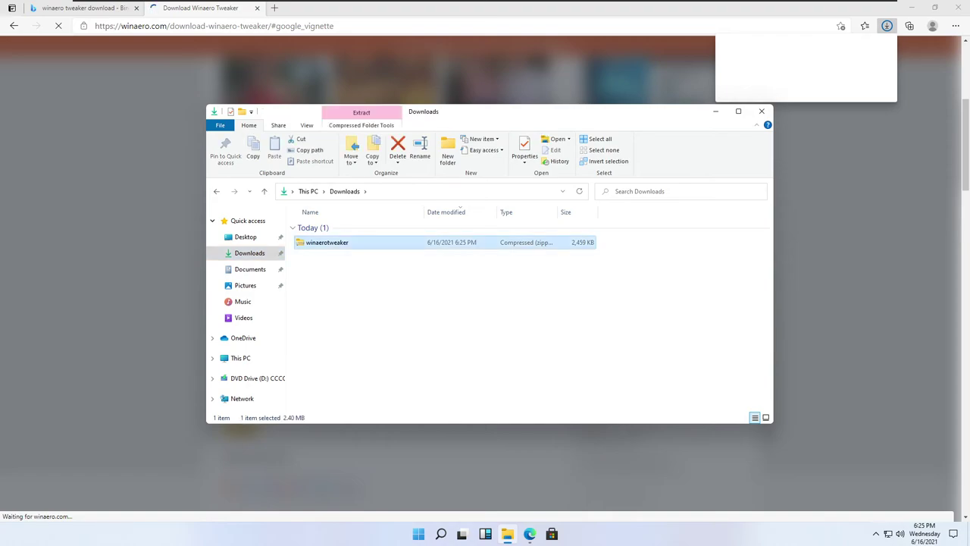
key(alt+F4)
key(alt+F4)
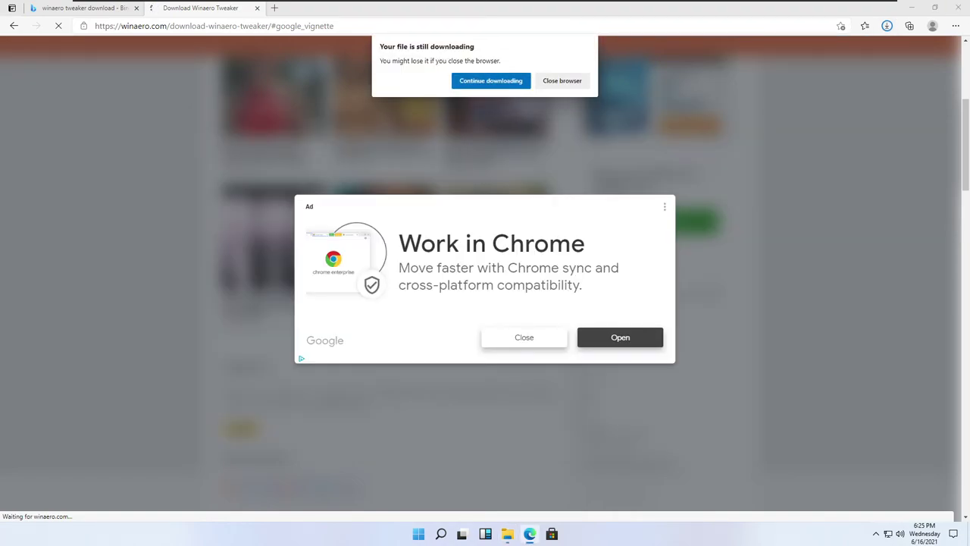
key(Return)
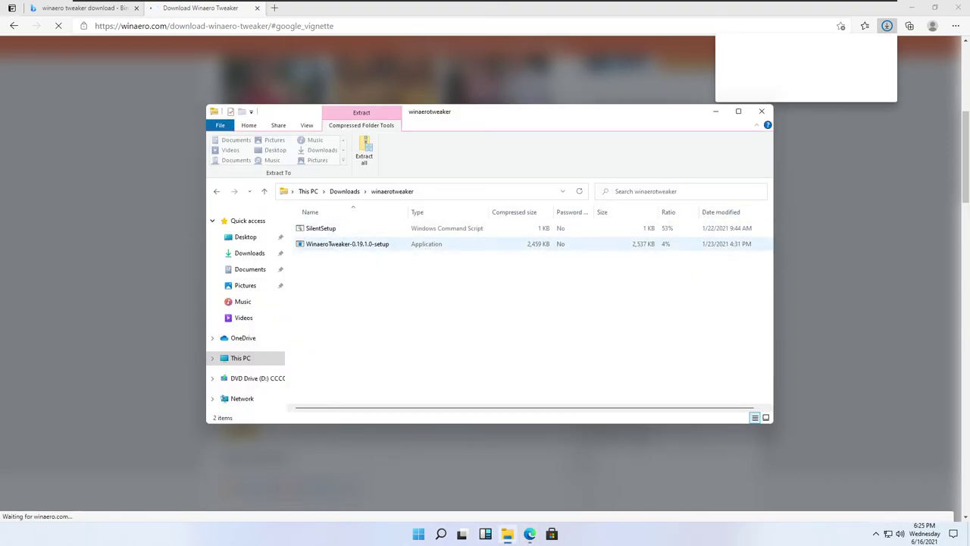
- Extract the zip to the suggested folder and launch WinaeroTweaker-0.19.1.0-setup
click(363, 152)
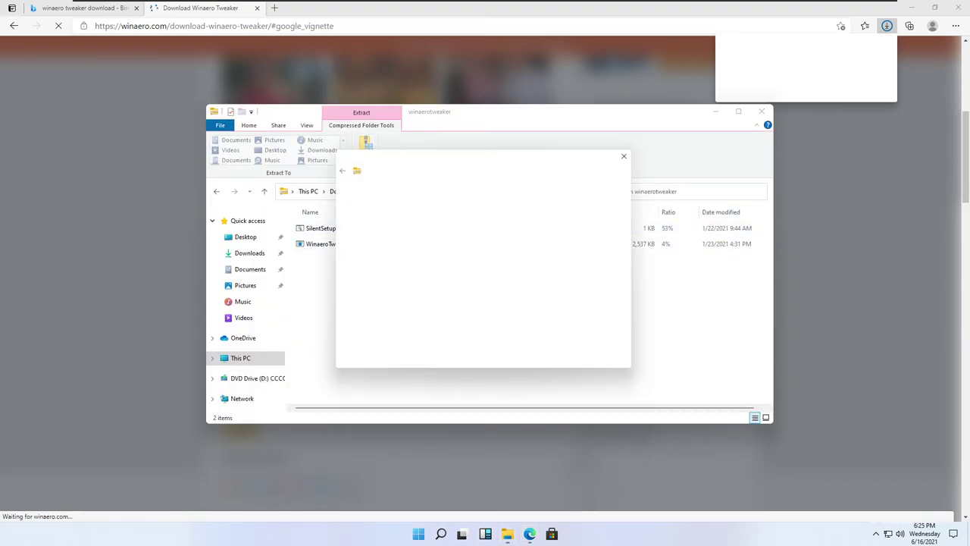
key(Return)
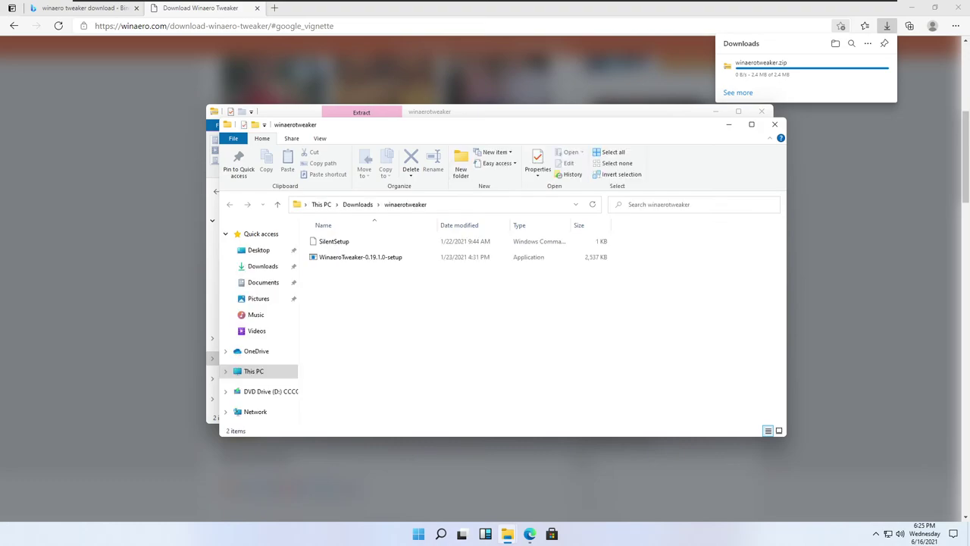
click(360, 257)
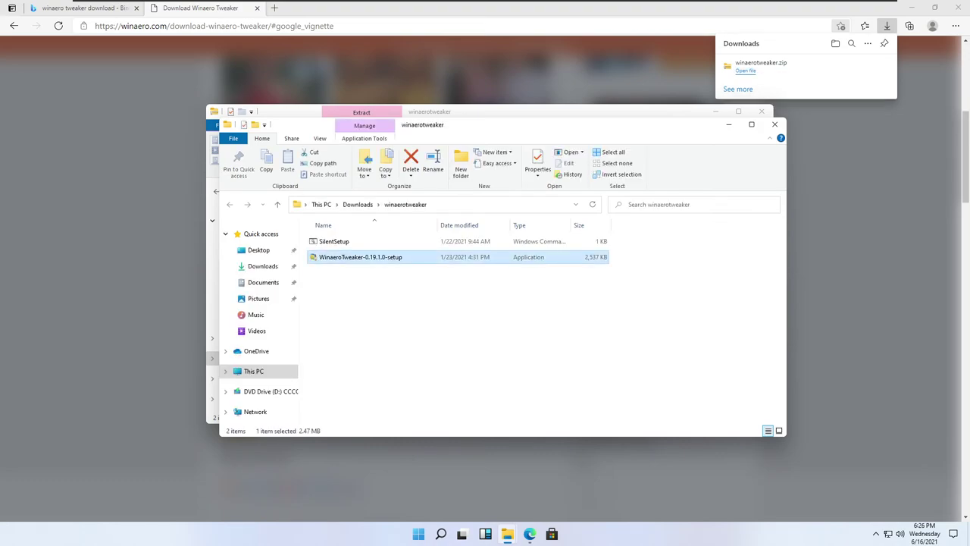
key(alt+Tab)
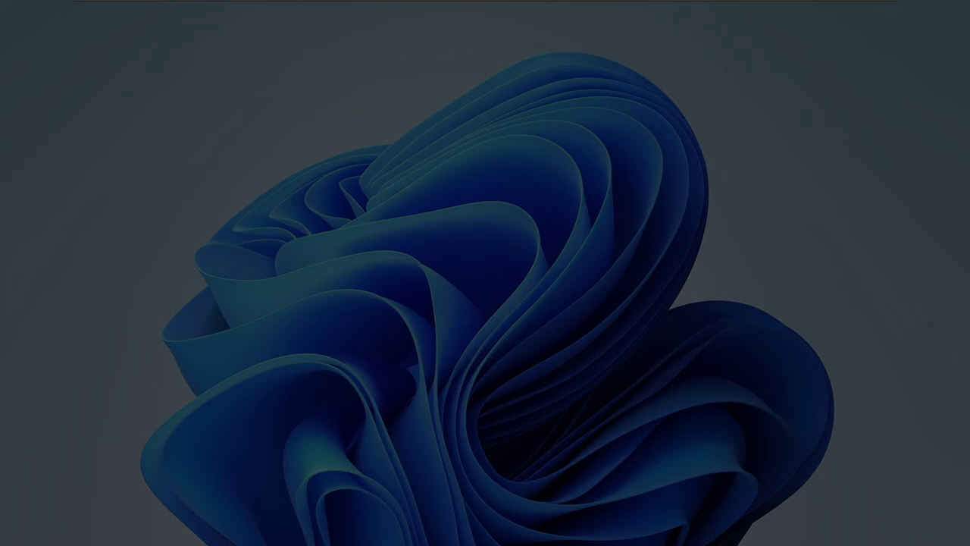
- Install Winaero Tweaker with the licence accepted into the default C:\Program Files\Winaero Tweaker folder
click(434, 338)
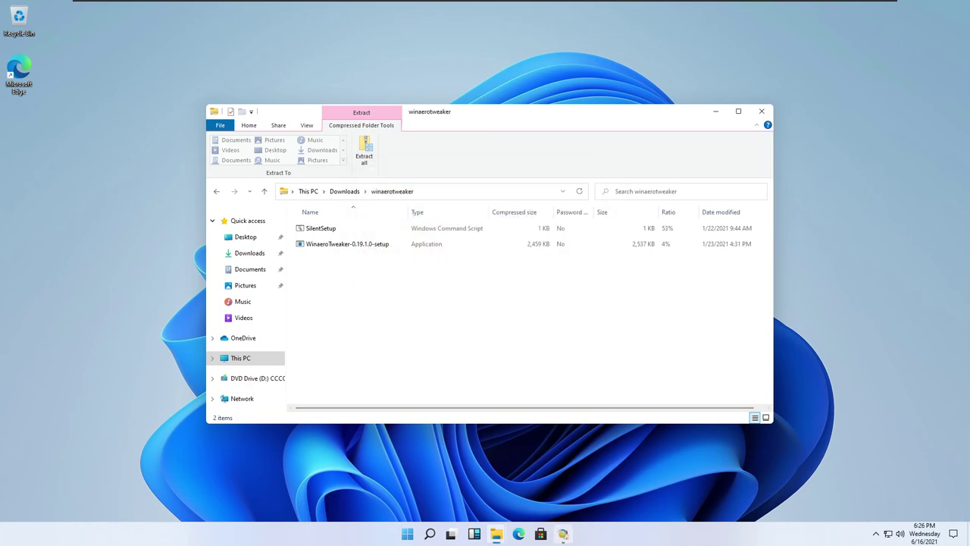
key(Return)
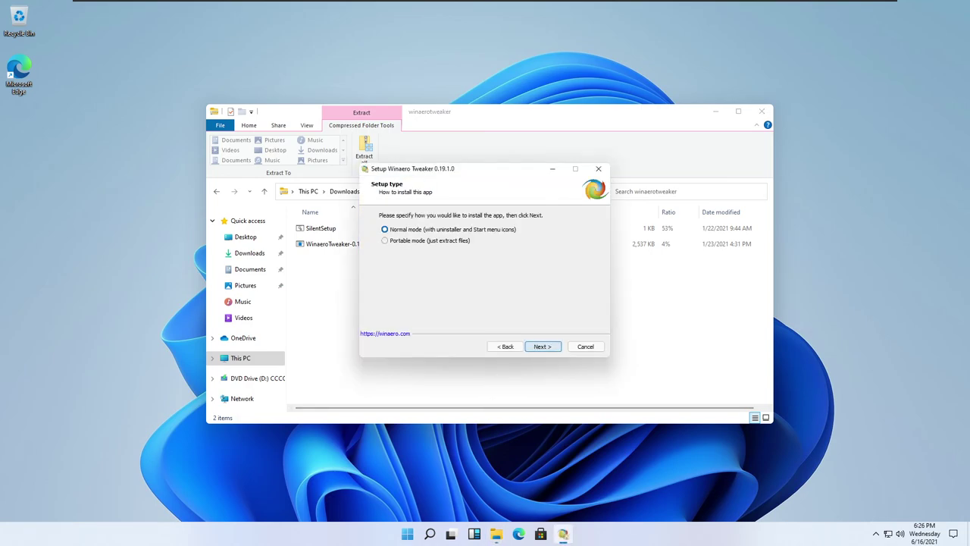
key(Return)
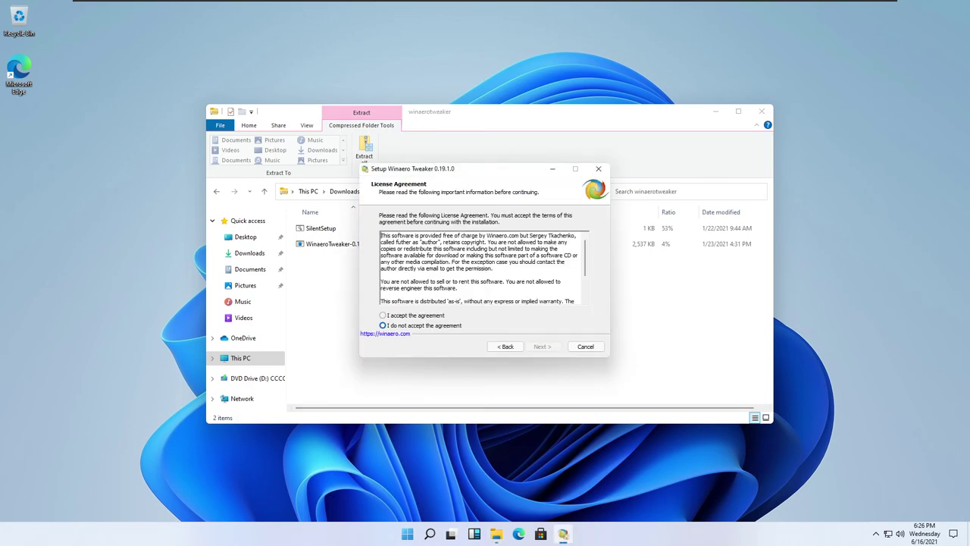
key(Up)
key(Return)
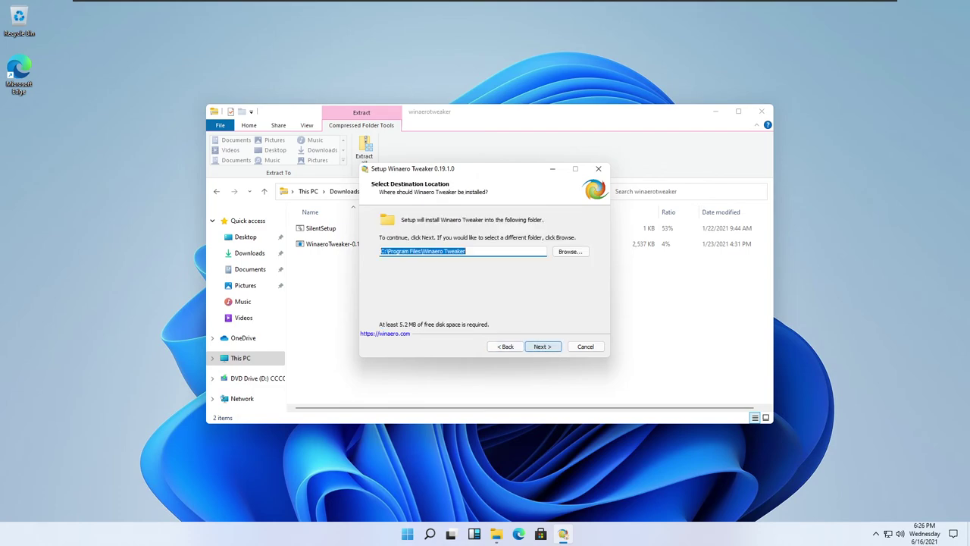
key(Return)
key(Return)
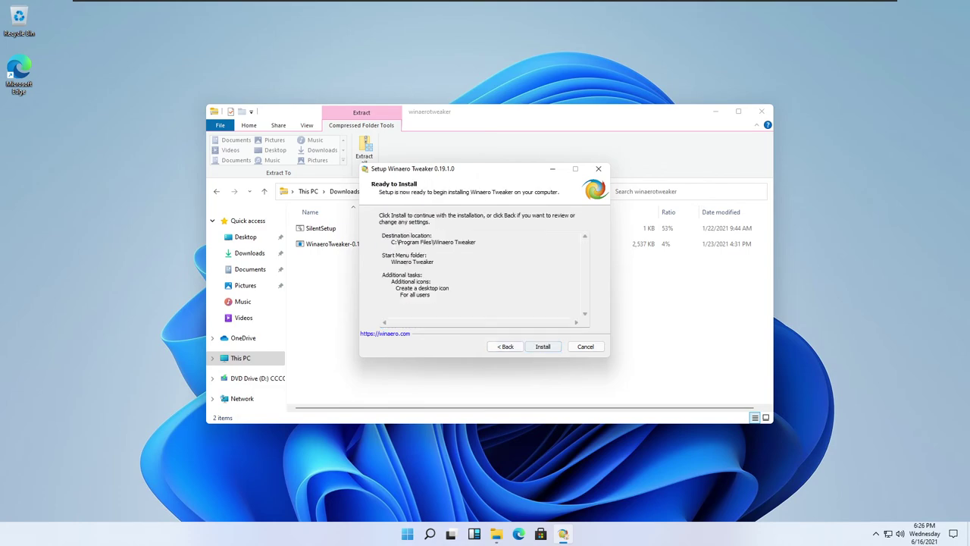
key(Return)
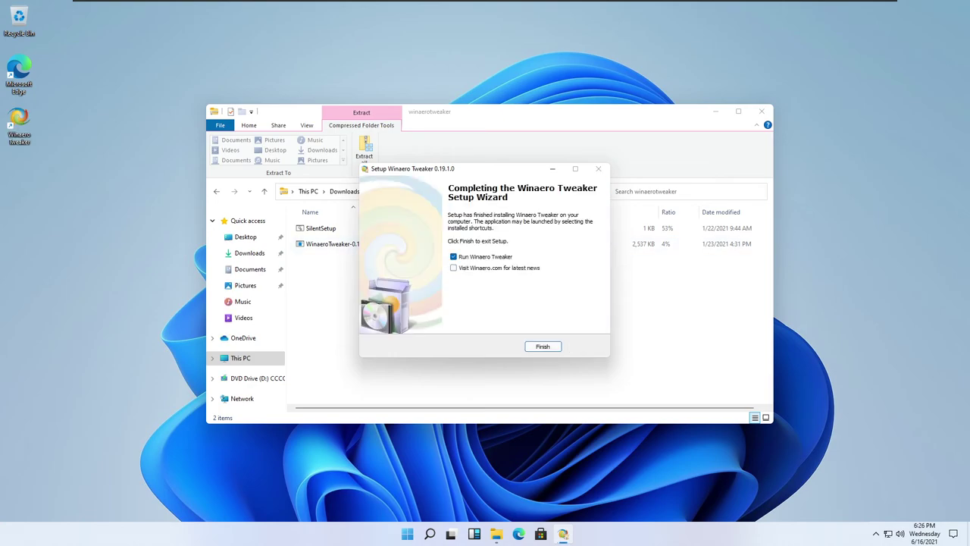
key(Return)
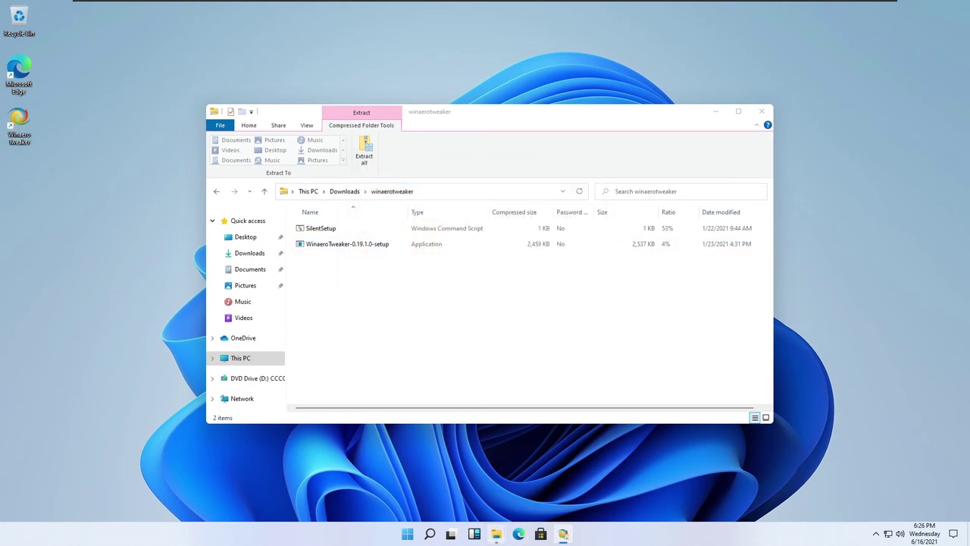
- Close both winaerotweaker folder windows
mouse_move(496, 534)
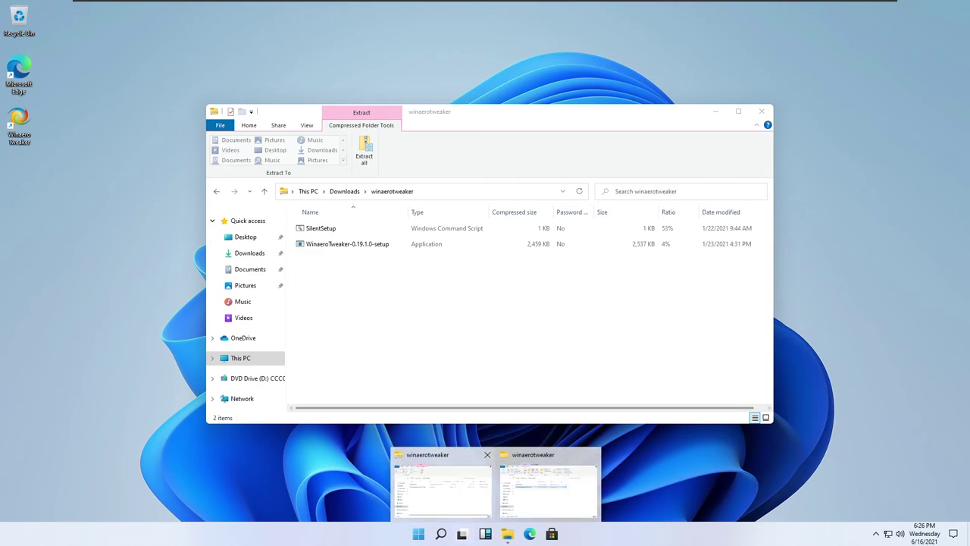
click(548, 489)
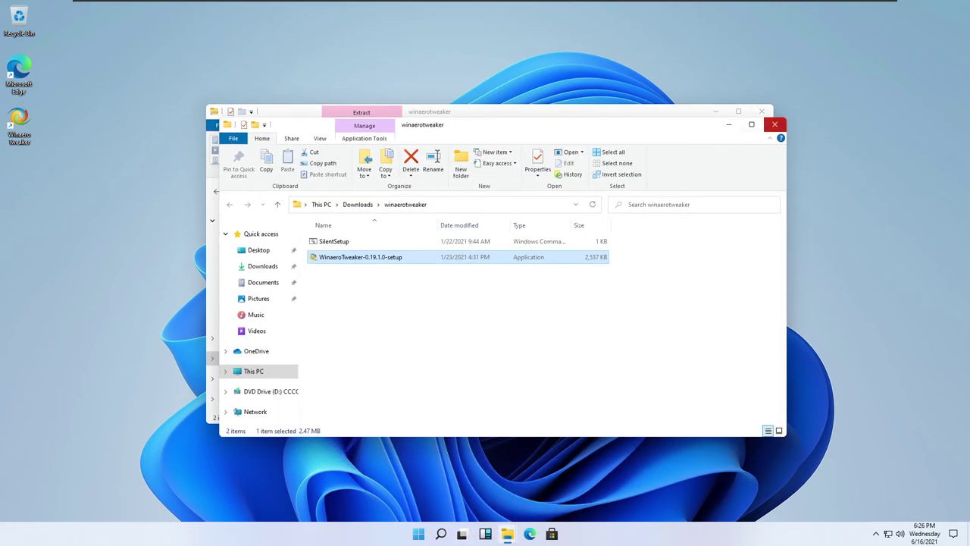
click(775, 124)
click(761, 111)
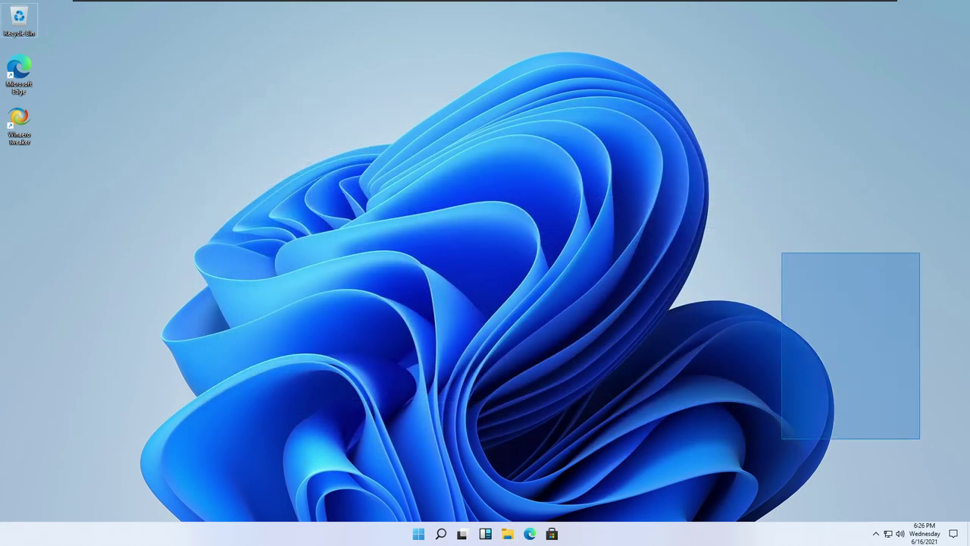
- Start Winaero Tweaker, accepting its licence and allowing it to make changes
key(Return)
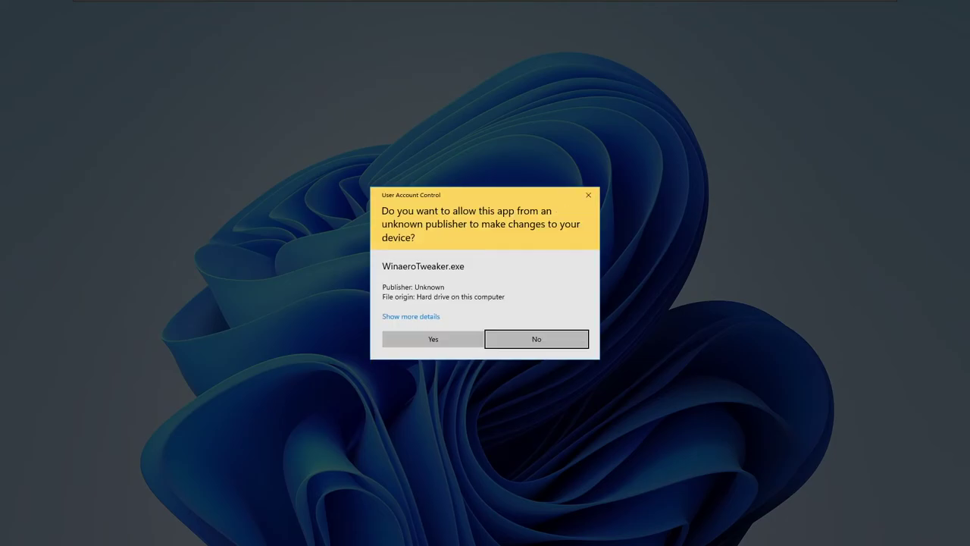
key(alt+y)
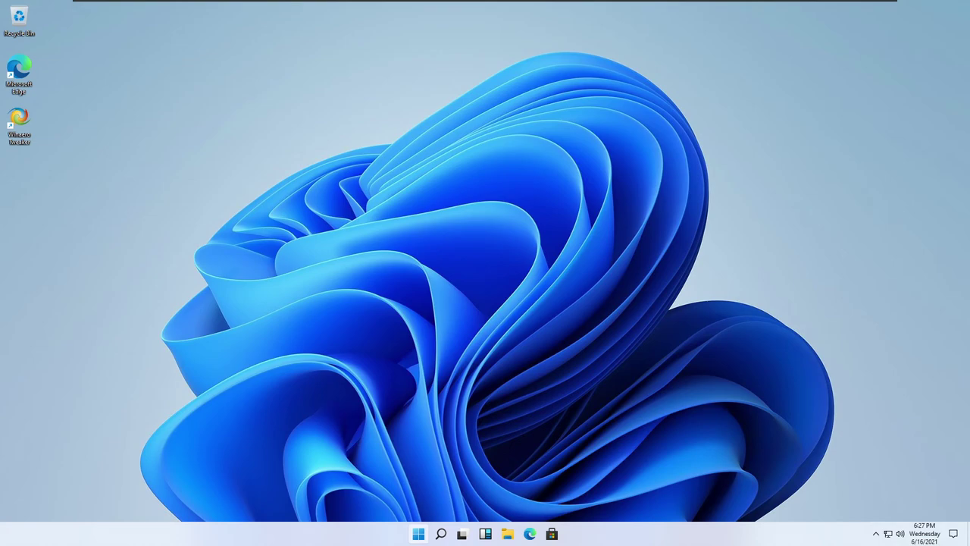
click(418, 533)
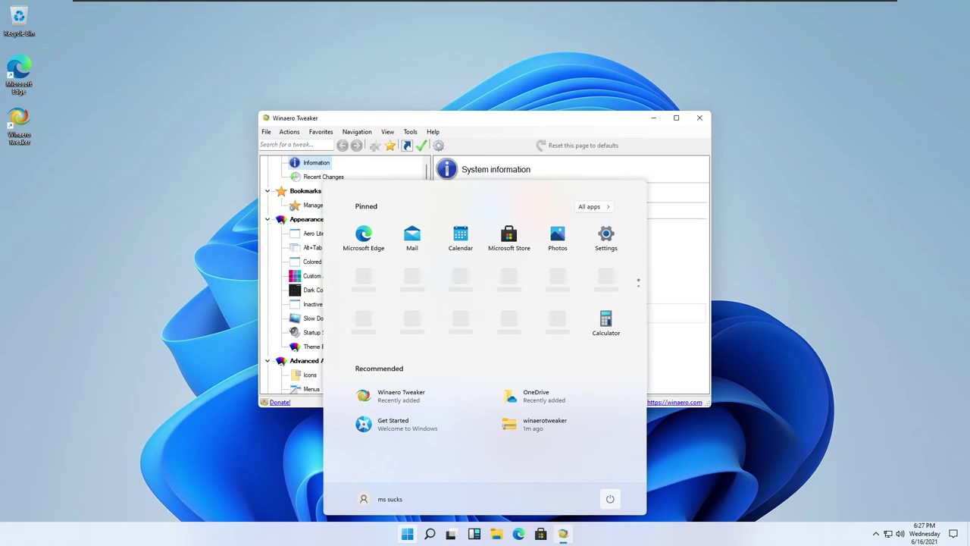
- In Dark Color Scheme, untick System Uses Light Theme and Apps Use Light Theme
key(Escape)
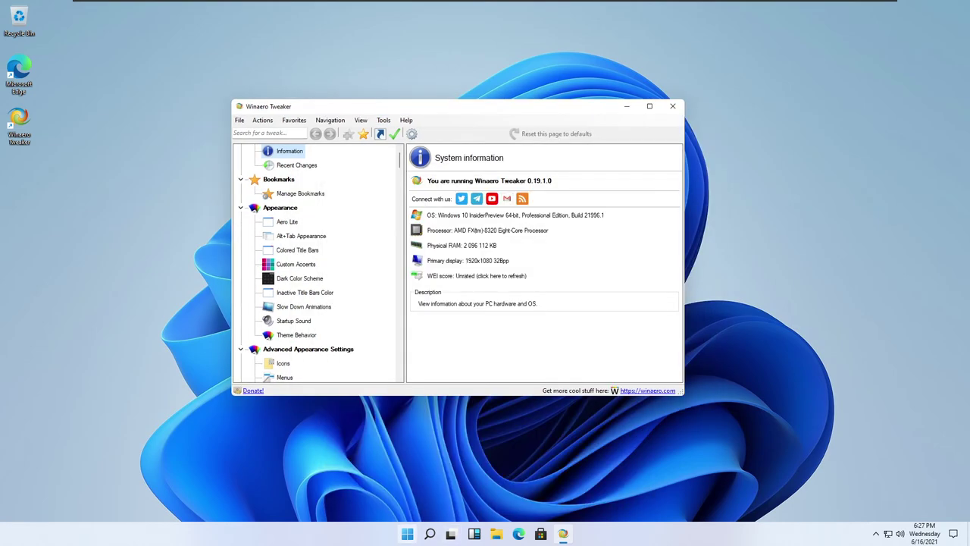
key(super)
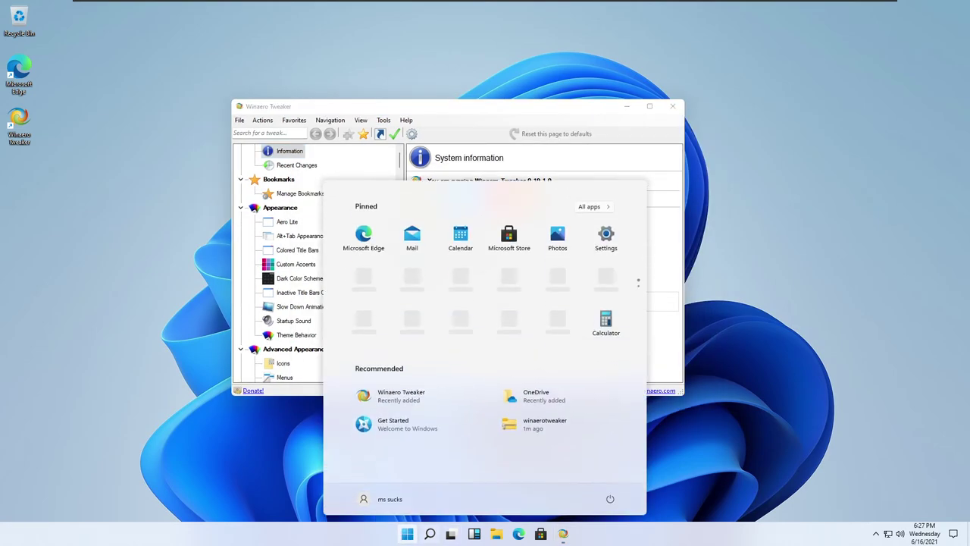
key(Escape)
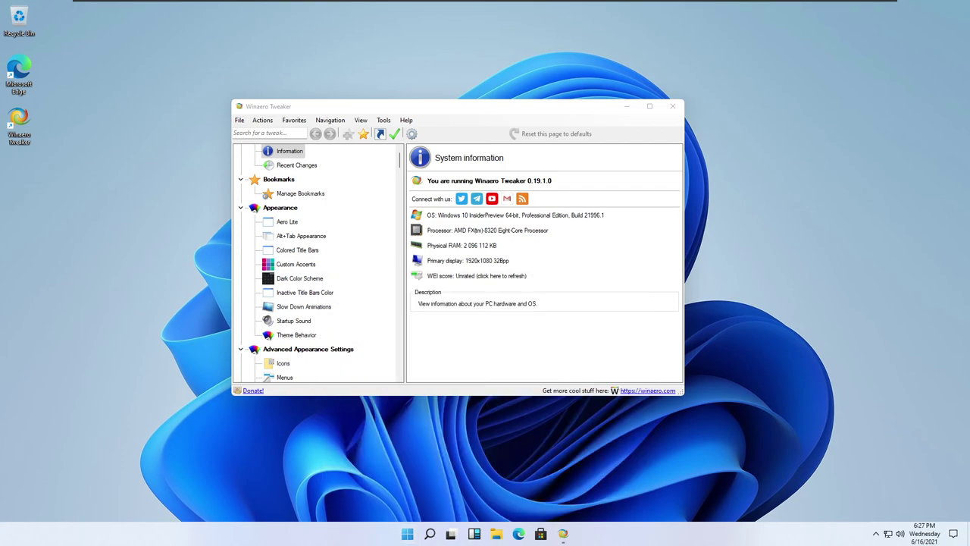
scroll(303, 250, down, 4)
scroll(303, 250, up, 3)
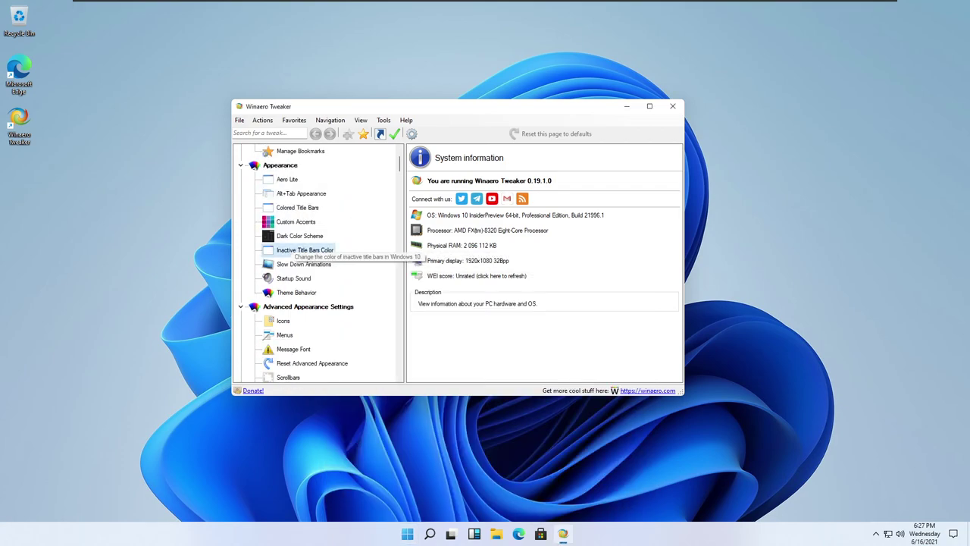
click(299, 236)
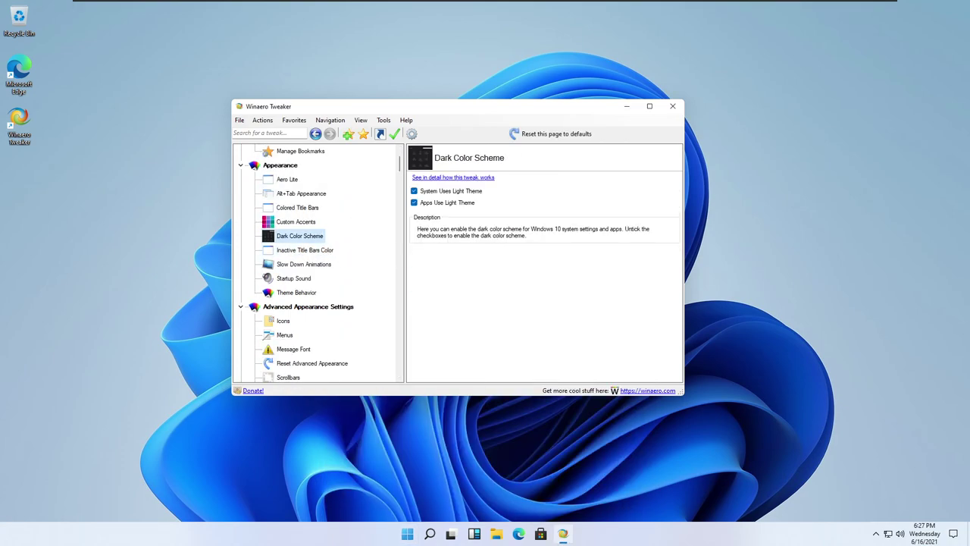
click(414, 191)
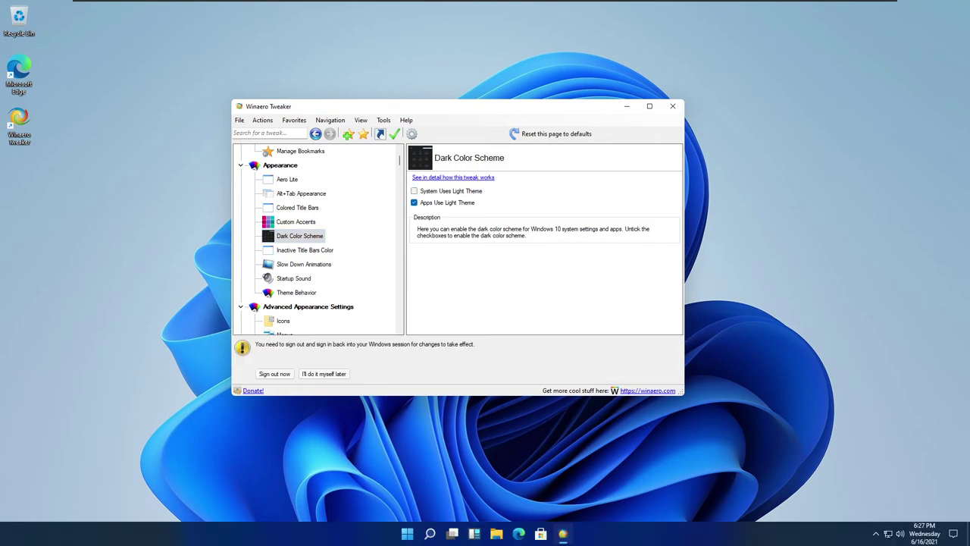
click(414, 202)
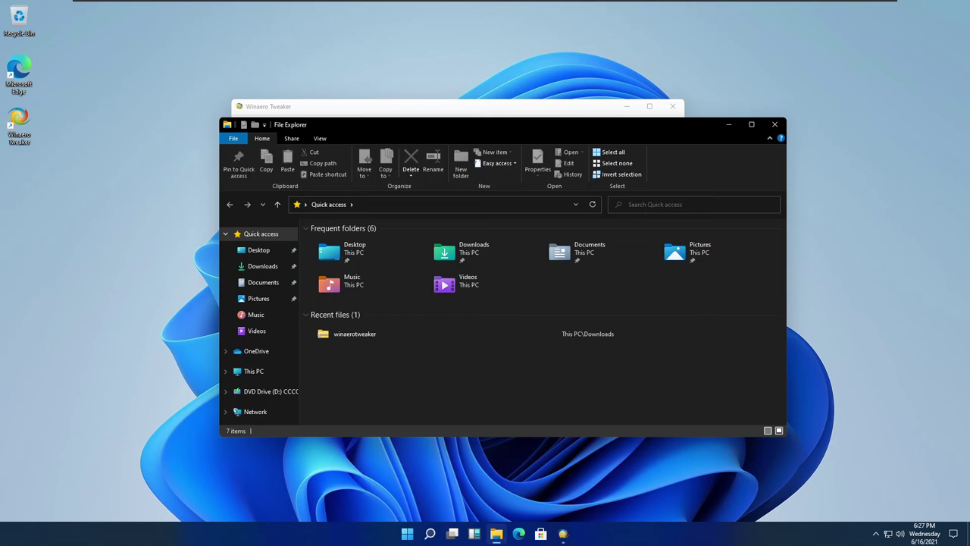
- Move File Explorer aside and sign out to apply the dark scheme
drag(310, 123, 659, 194)
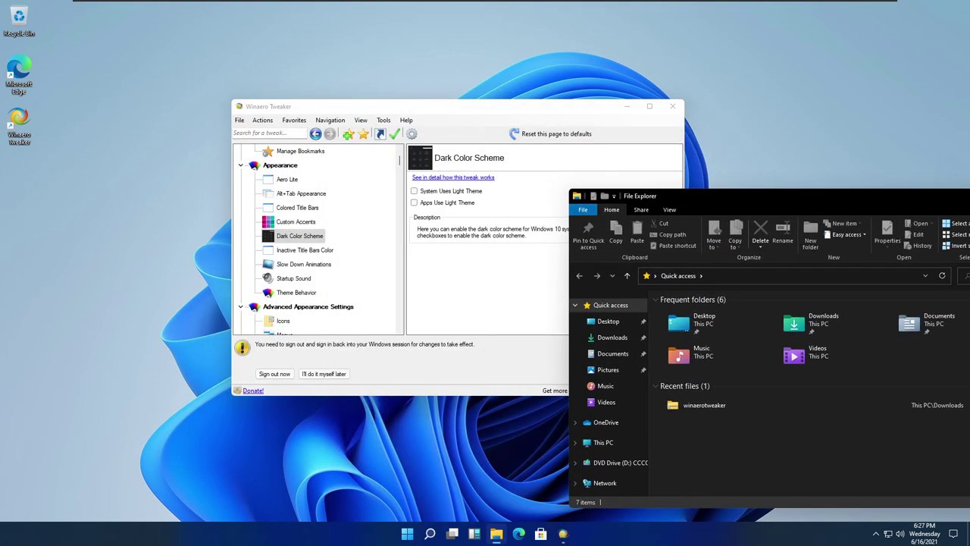
scroll(318, 265, down, 6)
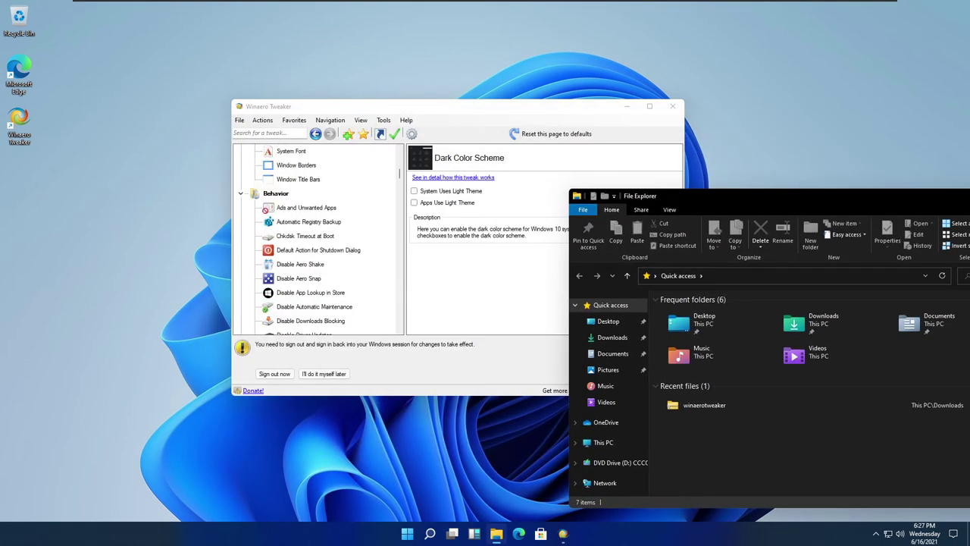
scroll(319, 266, up, 3)
click(323, 374)
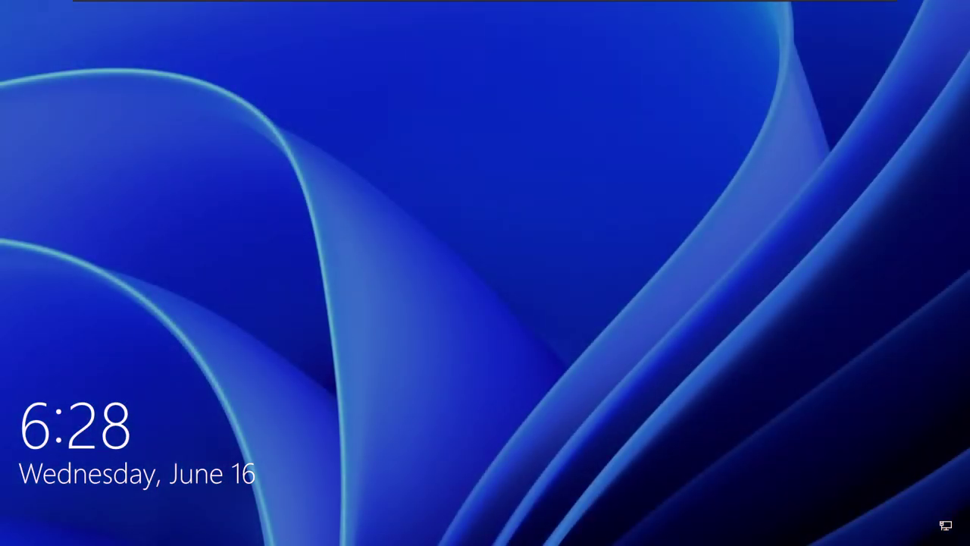
- Sign back in, check File Explorer's dark theme, and show Start's All apps list
key(Return)
key(Return)
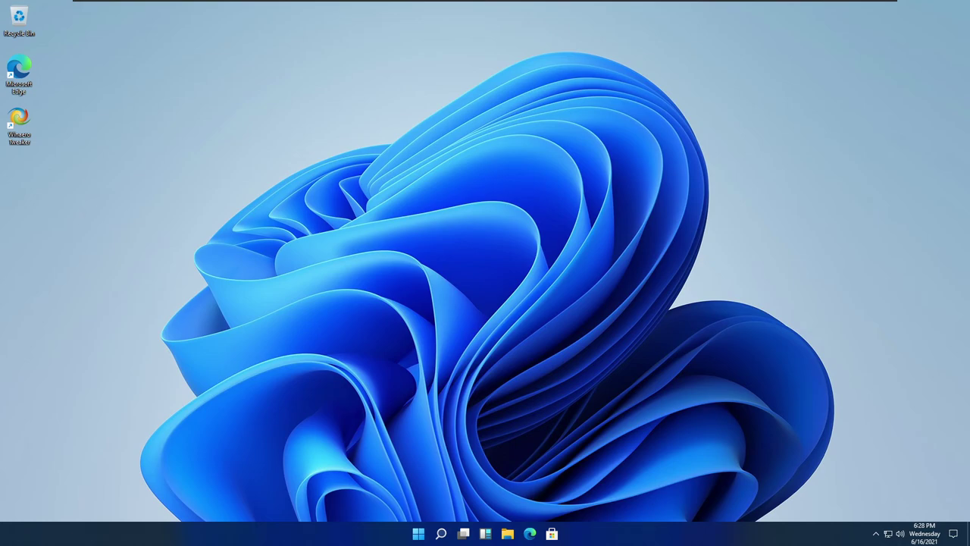
key(super+e)
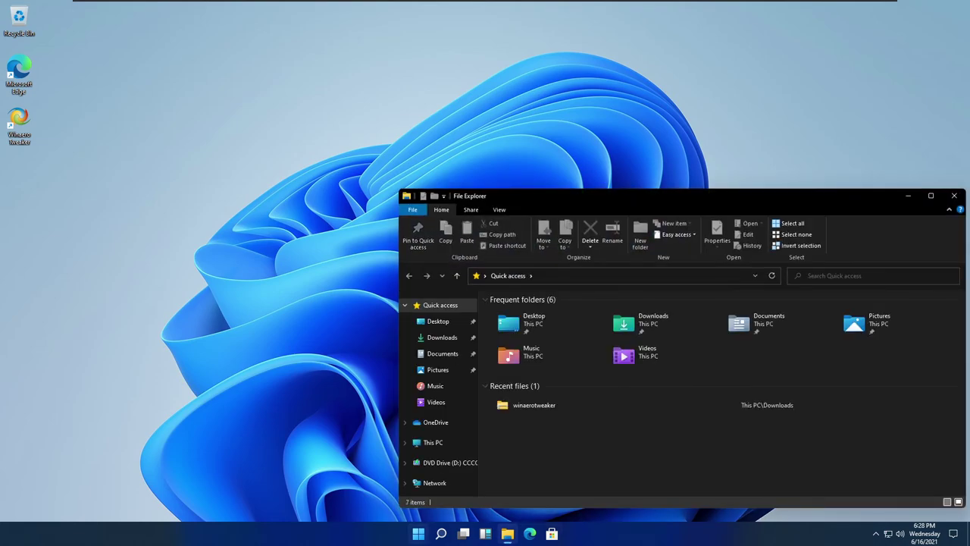
key(super)
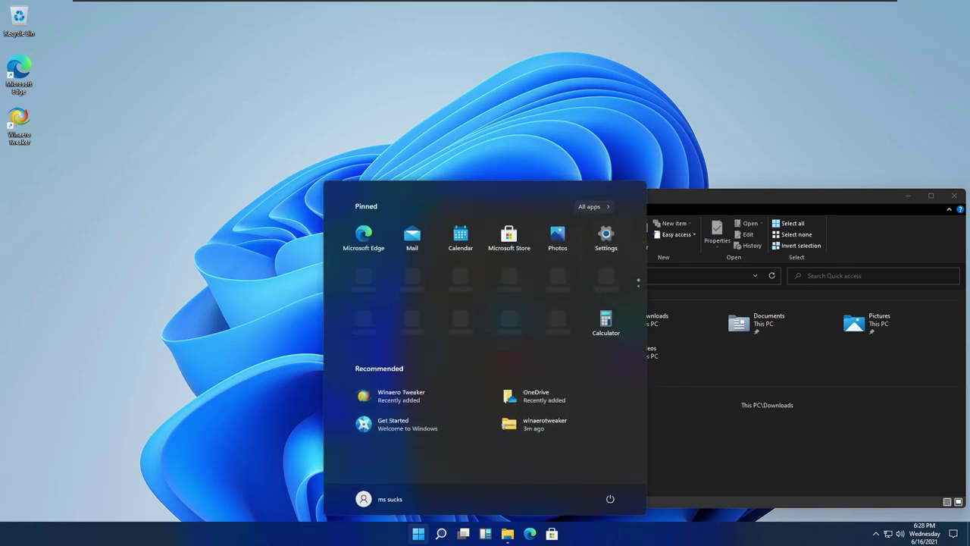
click(591, 206)
- Scroll through the apps list, launch Paint, then close it
scroll(485, 332, down, 2)
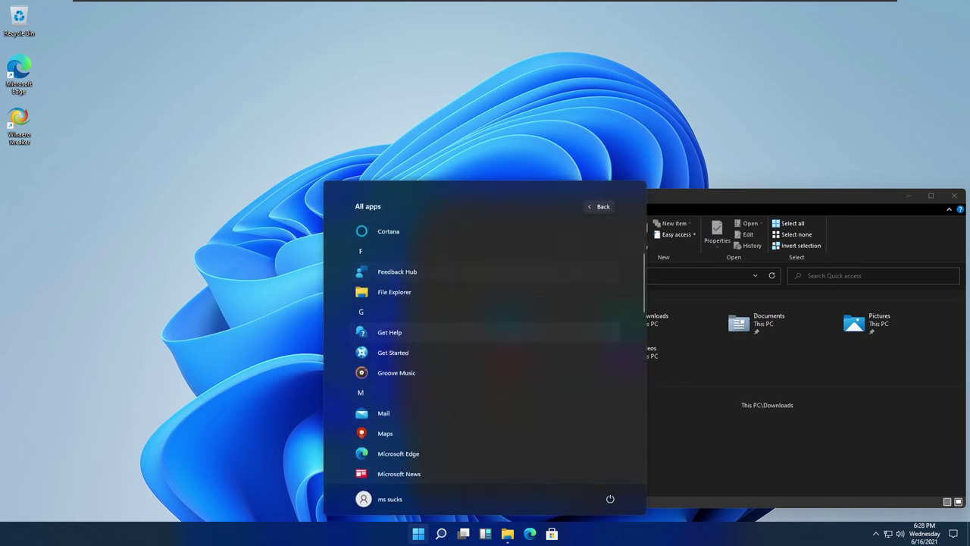
scroll(485, 364, down, 5)
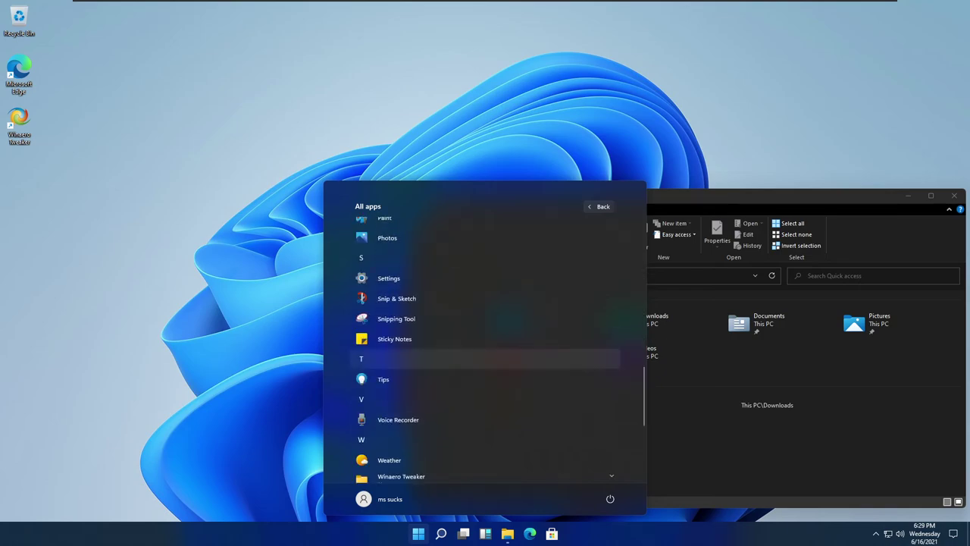
scroll(485, 360, down, 3)
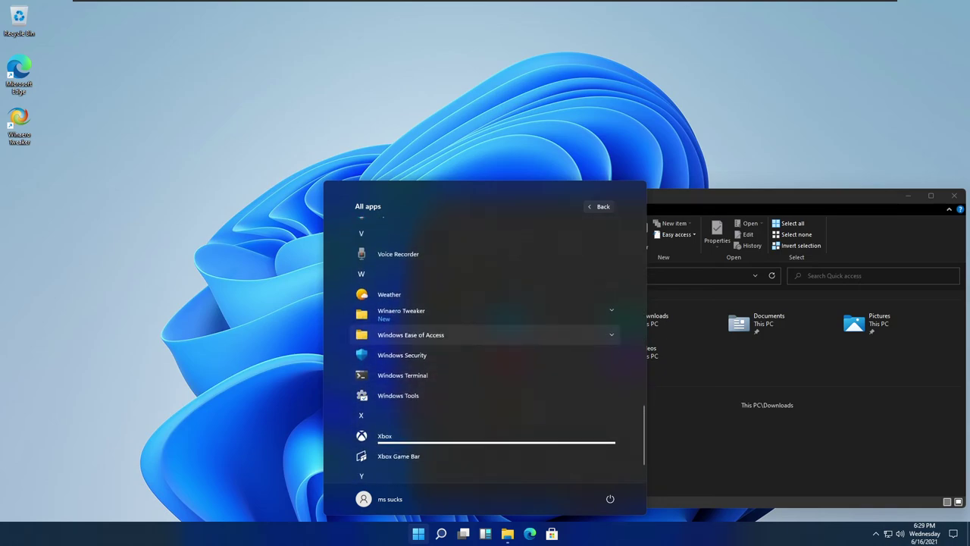
scroll(486, 394, down, 1)
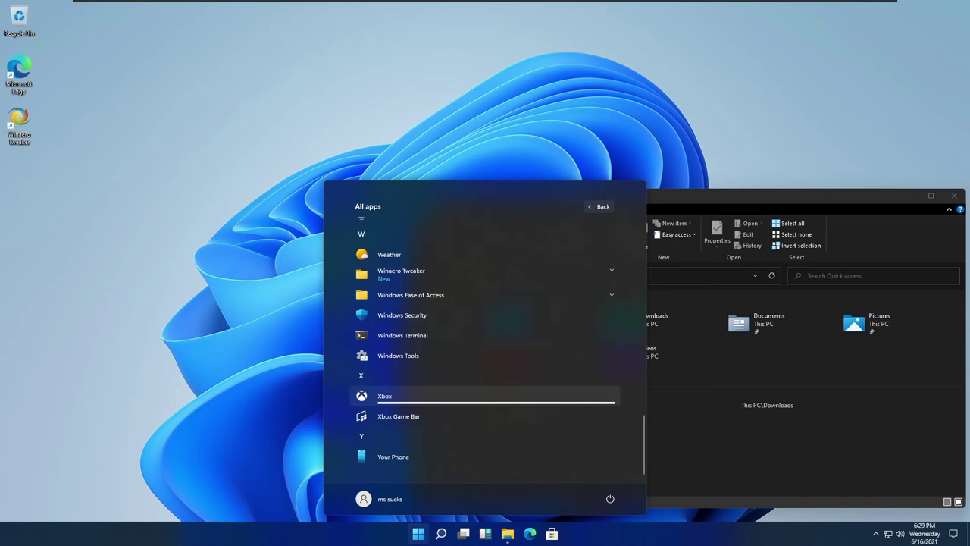
scroll(485, 395, up, 4)
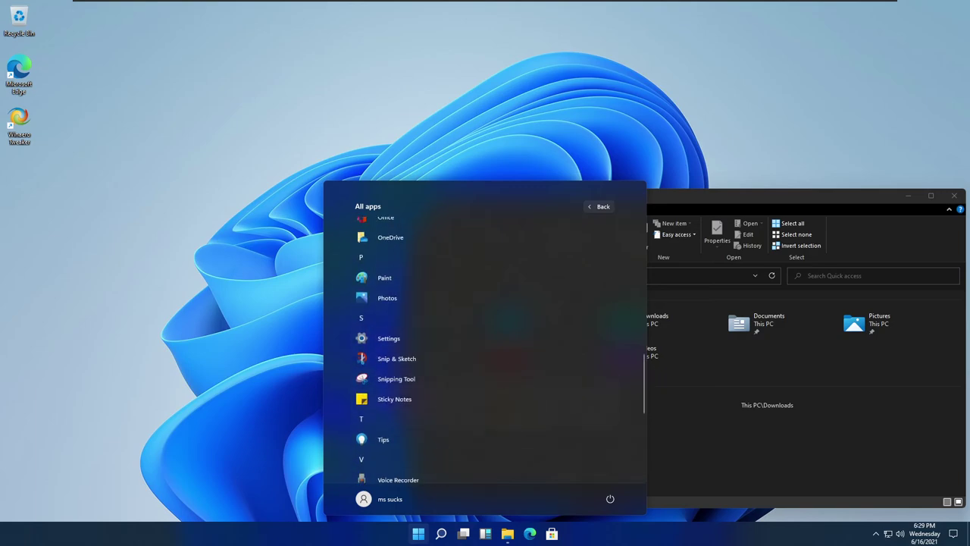
scroll(485, 427, up, 2)
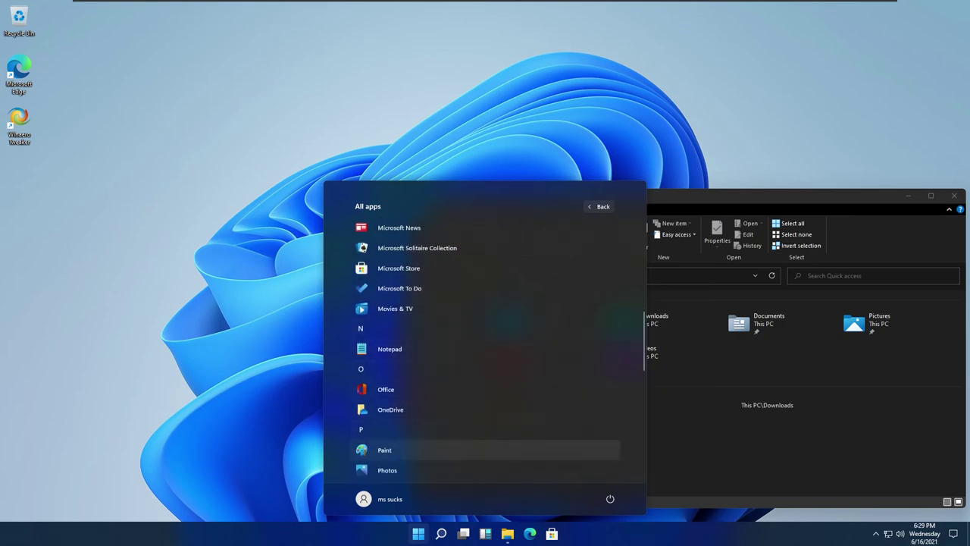
scroll(485, 447, up, 4)
scroll(485, 373, down, 3)
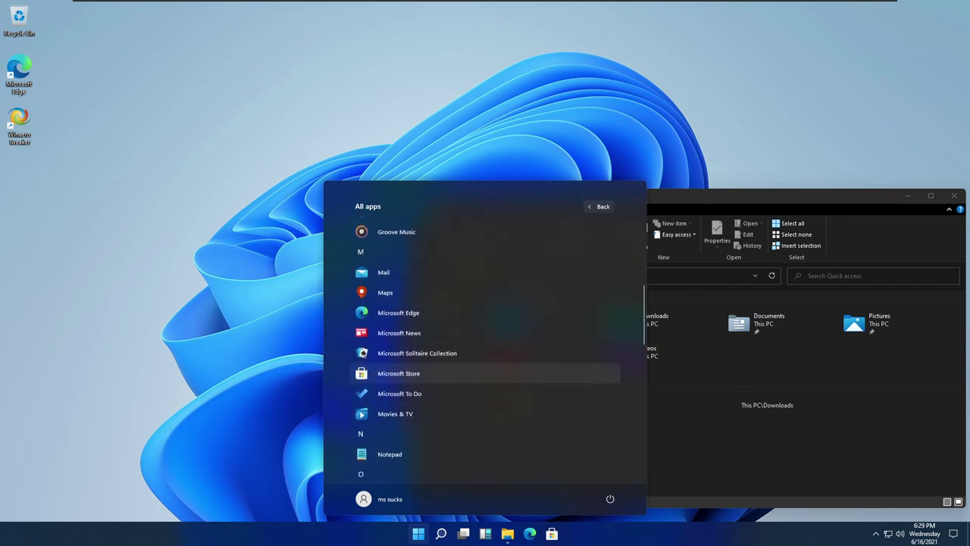
scroll(485, 373, down, 3)
key(Escape)
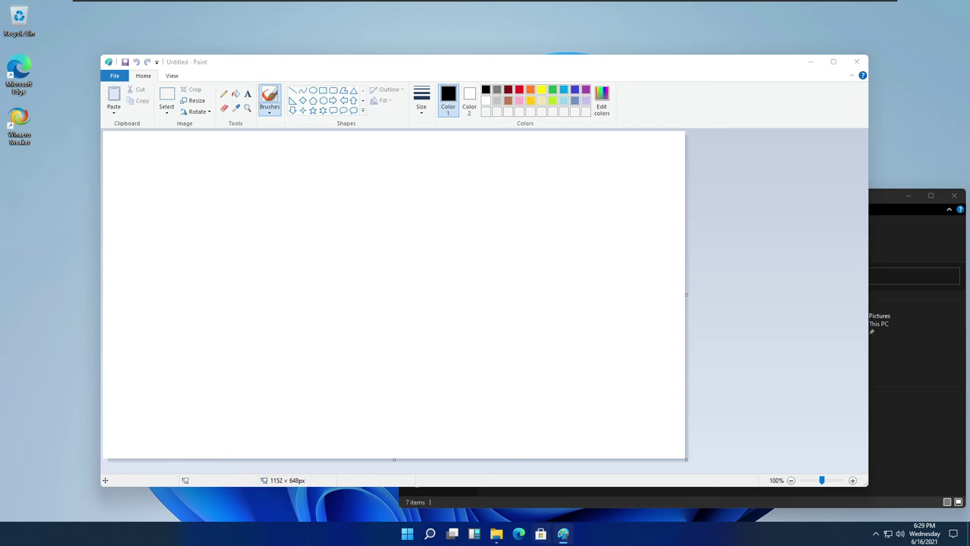
click(857, 61)
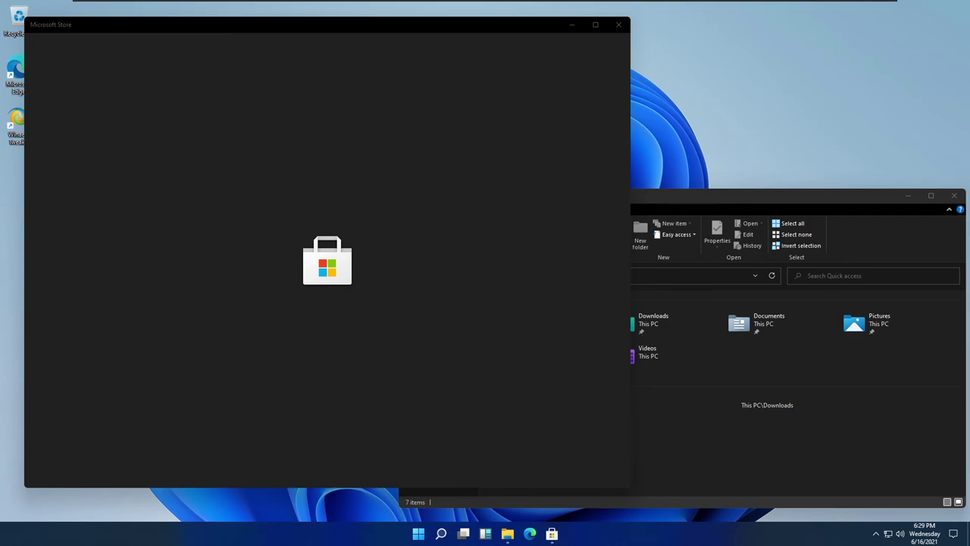
- Open the Personalize settings from the desktop context menu
key(shift+F10)
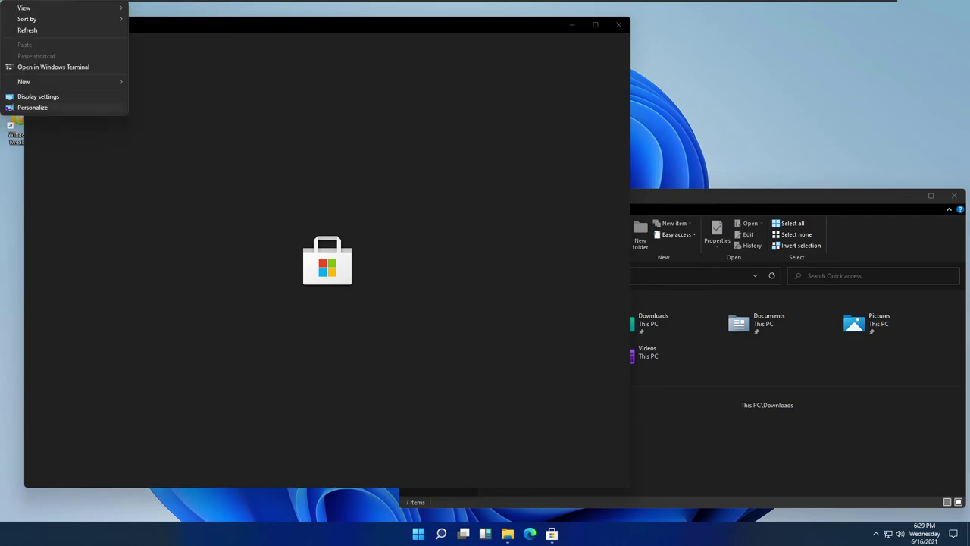
key(Up)
key(Return)
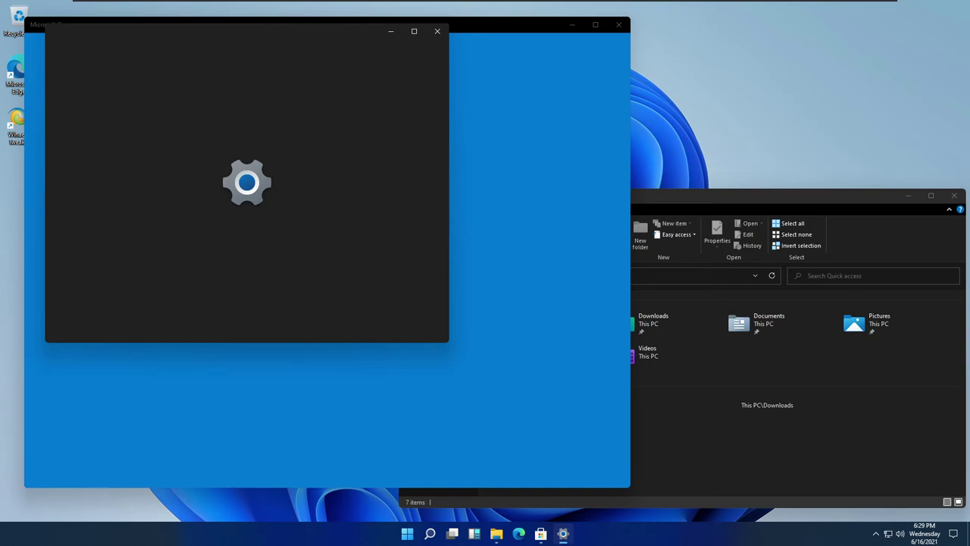
- Browse File Explorer to This PC > Local Disk (C:) > Windows
click(644, 352)
click(433, 442)
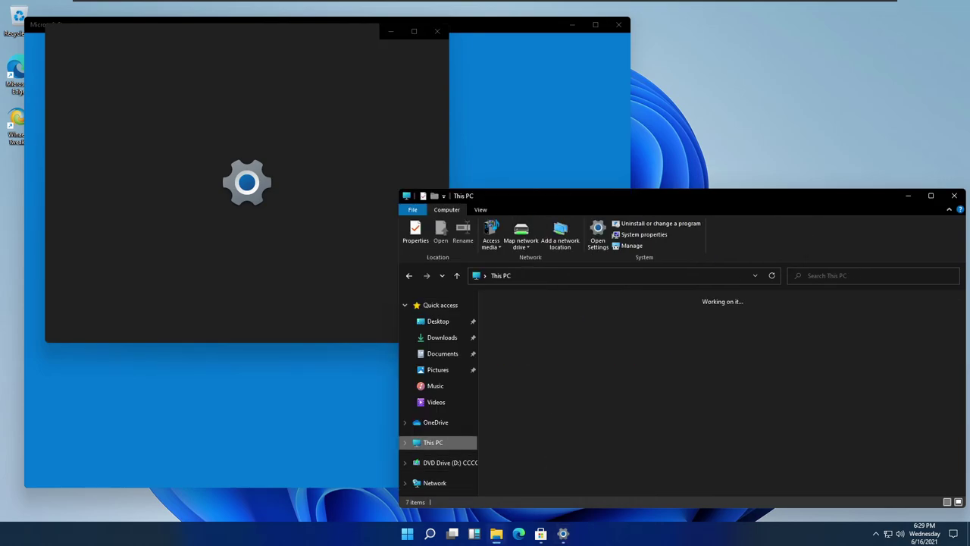
double_click(523, 388)
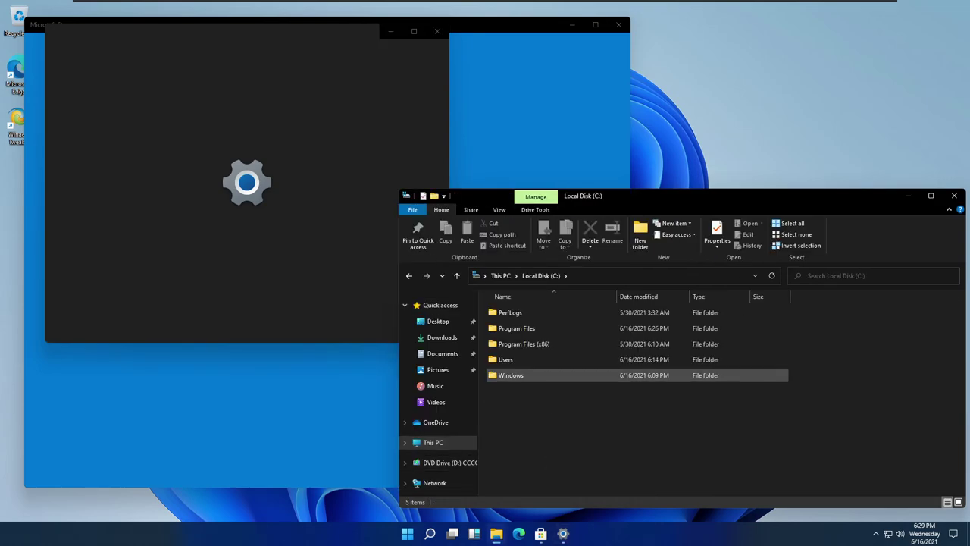
double_click(511, 375)
scroll(530, 425, down, 15)
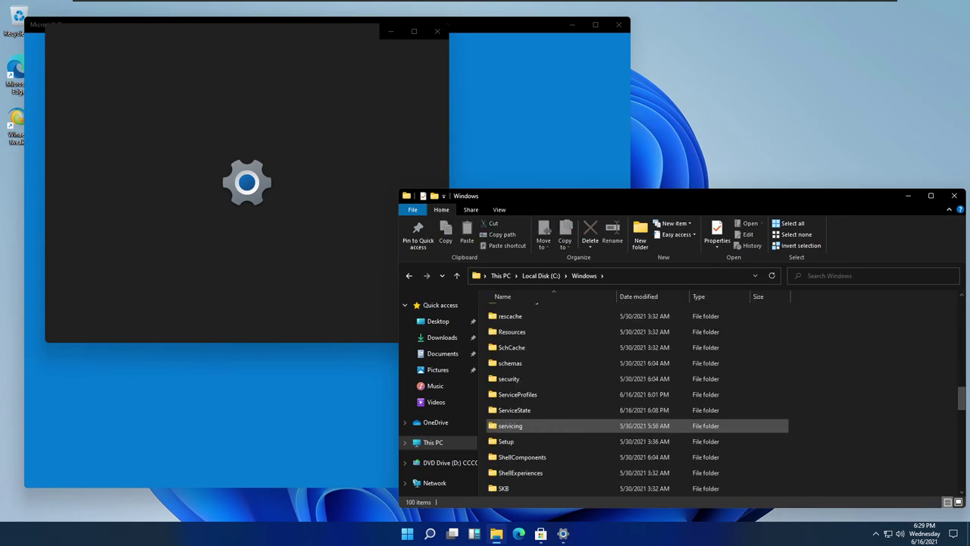
scroll(531, 426, down, 6)
scroll(530, 425, up, 6)
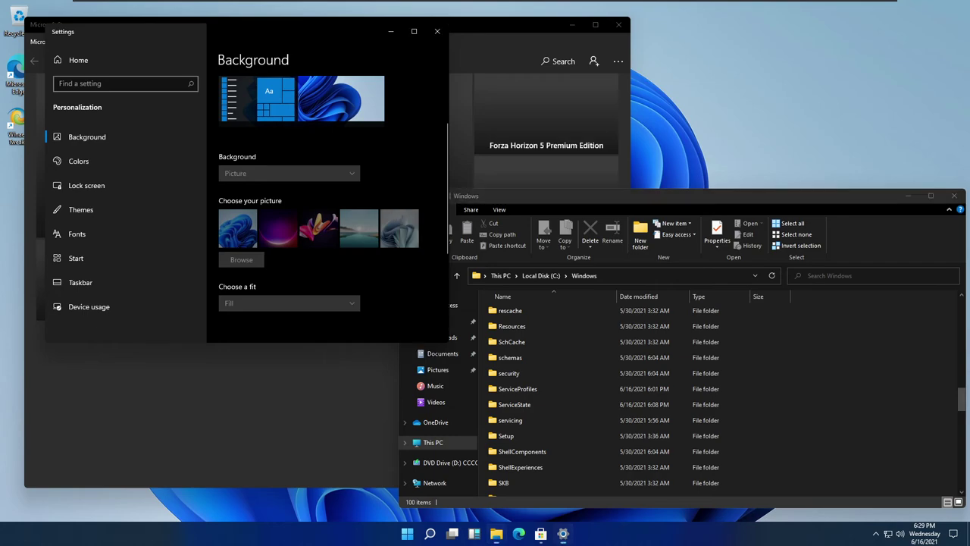
- Explore Resources\Themes\aero, cancel the VSCache access prompt, and return to Windows
click(511, 326)
scroll(511, 326, up, 2)
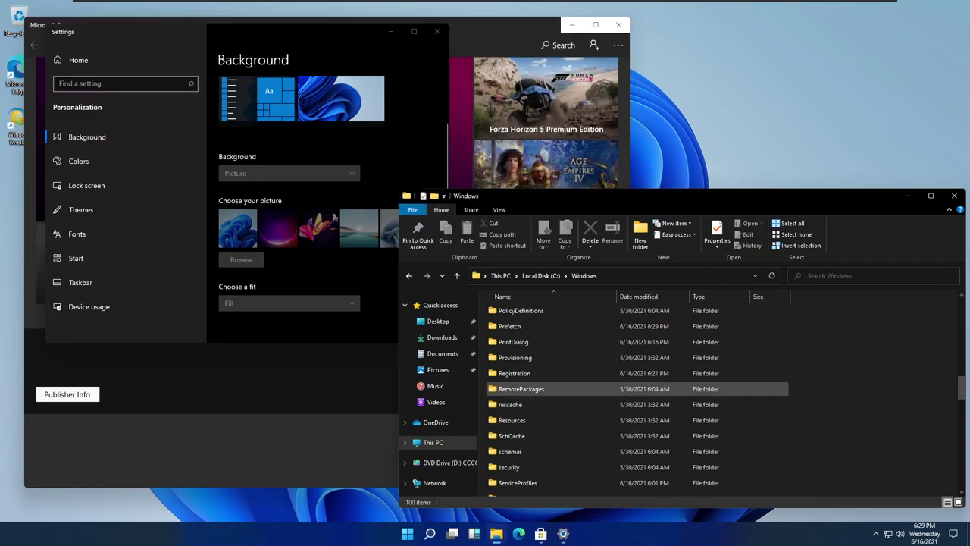
double_click(512, 420)
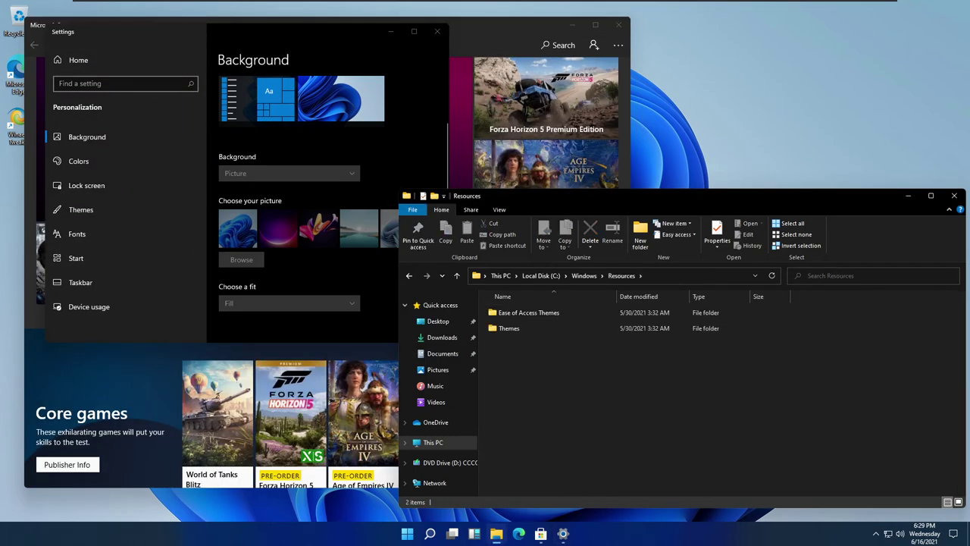
double_click(504, 328)
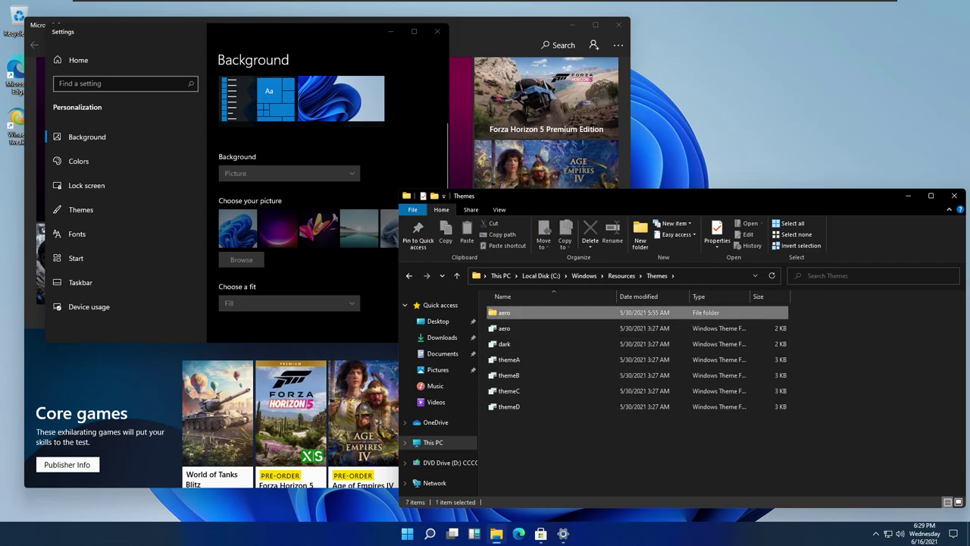
double_click(504, 313)
double_click(510, 344)
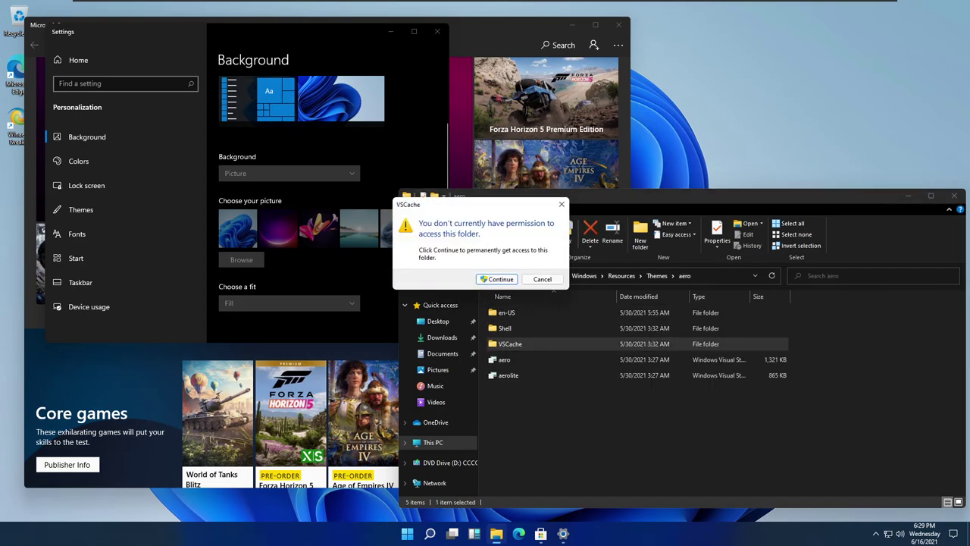
key(Escape)
key(alt+Up)
key(alt+Up)
key(alt+Up)
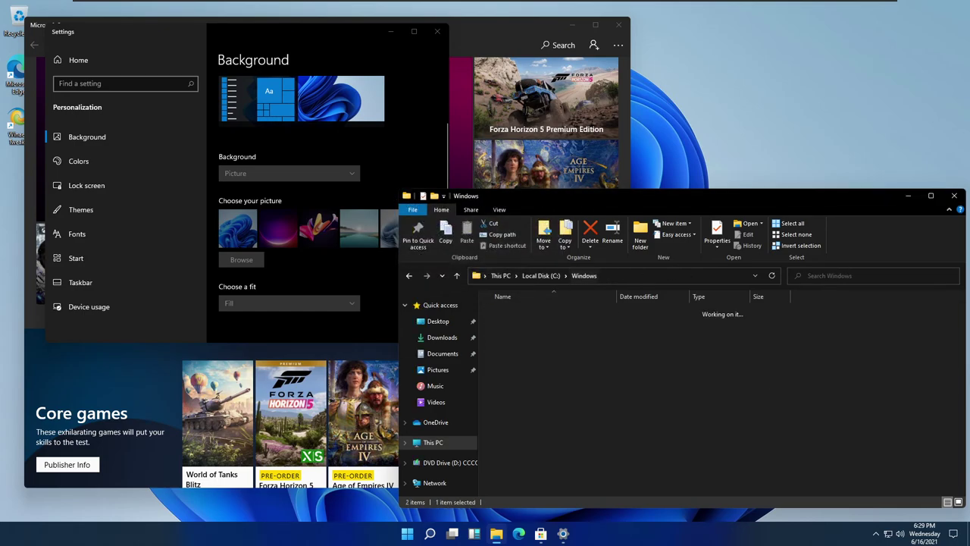
- Jump to the 'set' entries in the Windows folder, then switch to Microsoft Store's search
text(set)
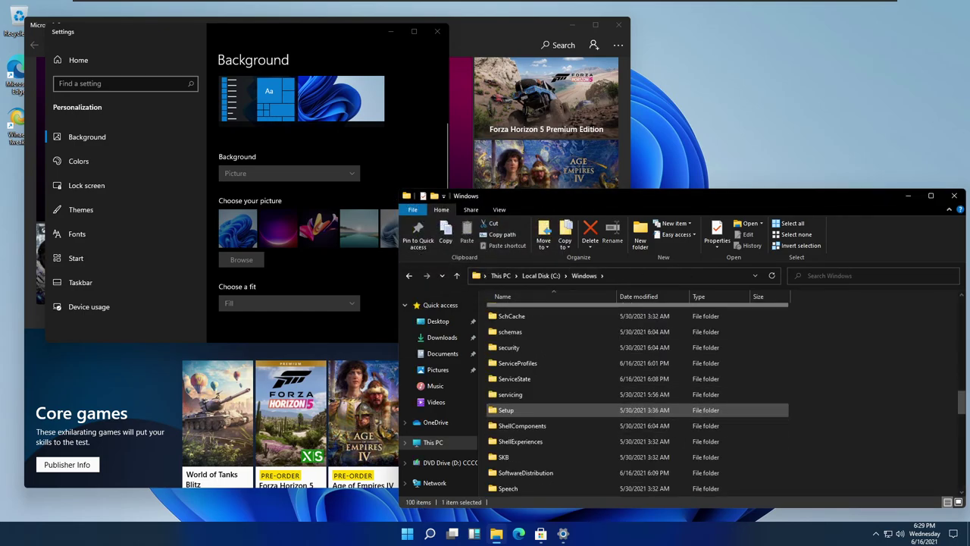
scroll(561, 410, down, 5)
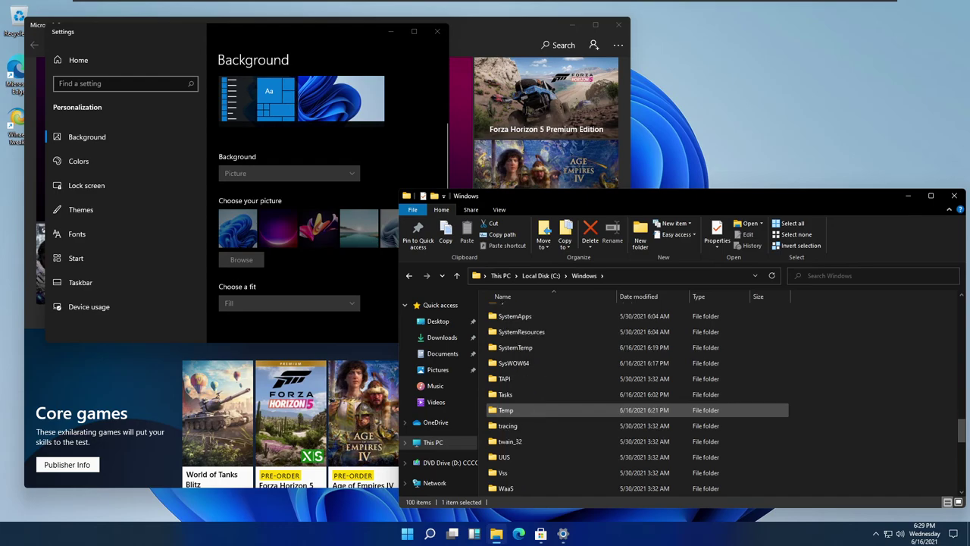
scroll(561, 410, down, 4)
scroll(560, 410, up, 10)
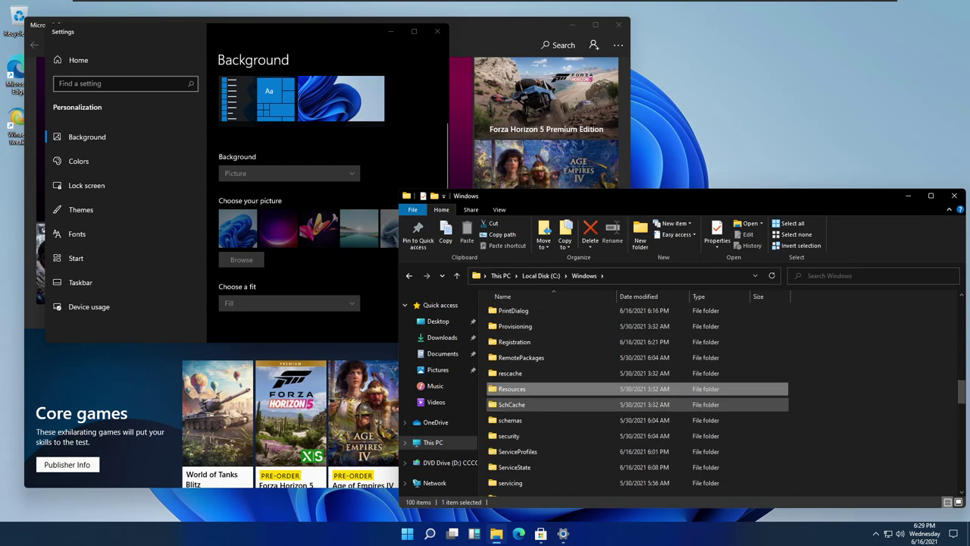
scroll(561, 404, up, 1)
scroll(561, 404, up, 4)
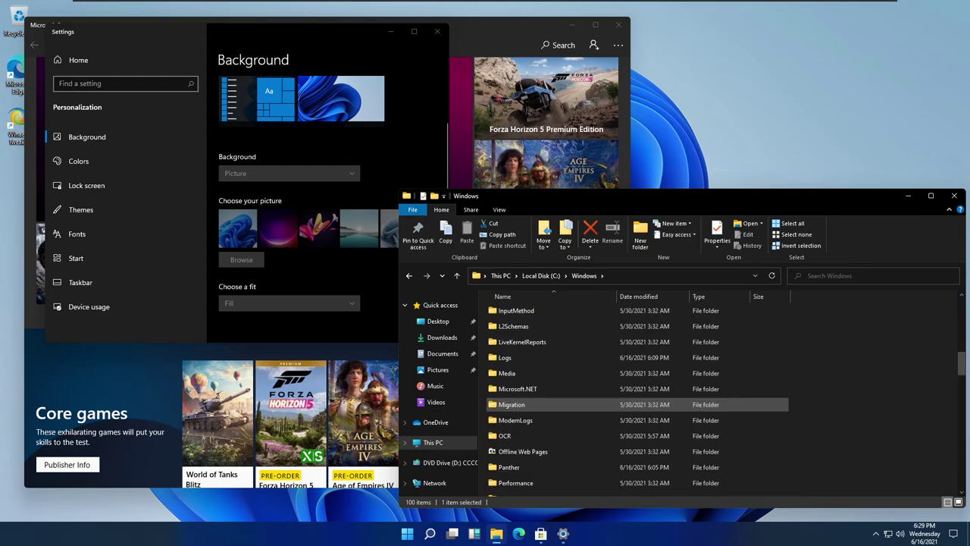
scroll(561, 404, down, 3)
scroll(561, 404, up, 2)
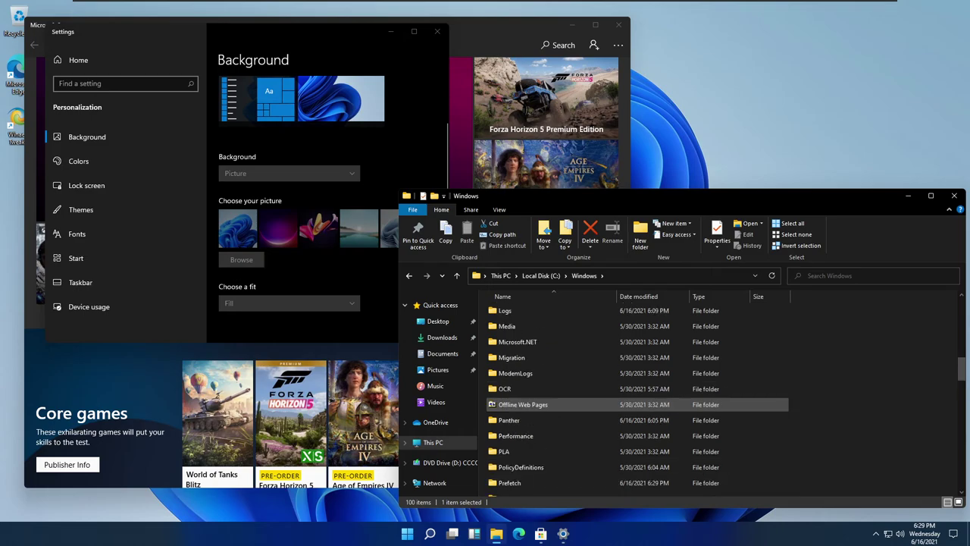
key(alt+Tab)
key(ctrl+f)
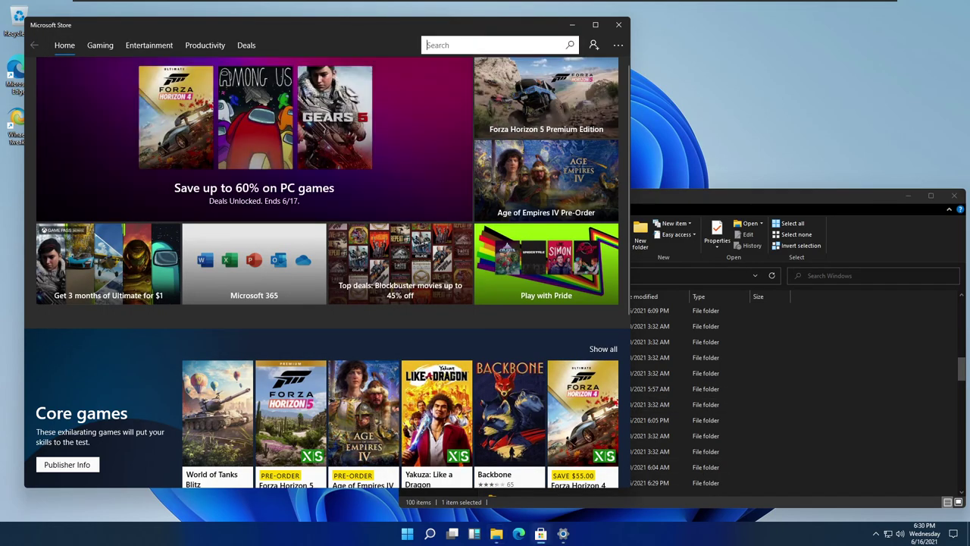
- Search Microsoft Store for 'mspaint', fixing the typo, then close the Store window
text(paint)
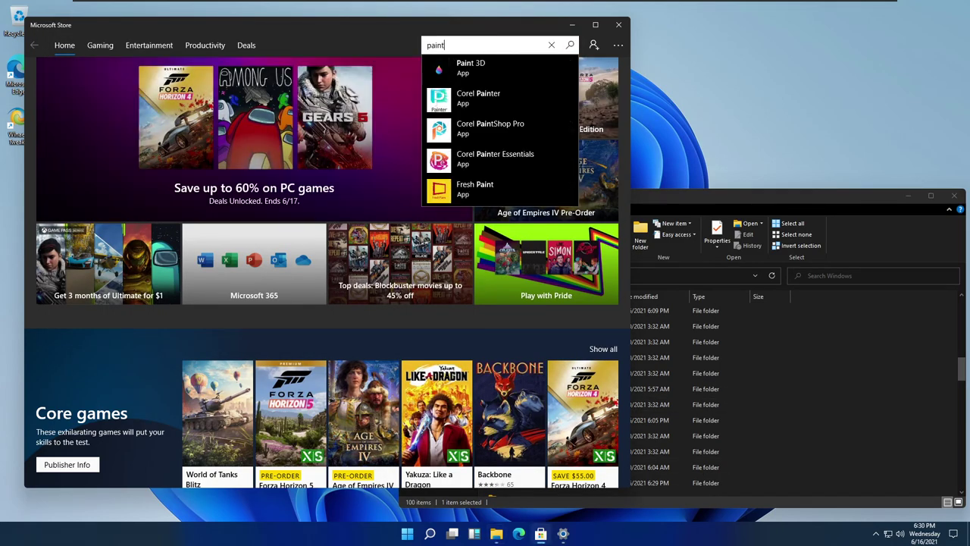
key(BackSpace)
key(BackSpace)
key(BackSpace)
key(BackSpace)
key(BackSpace)
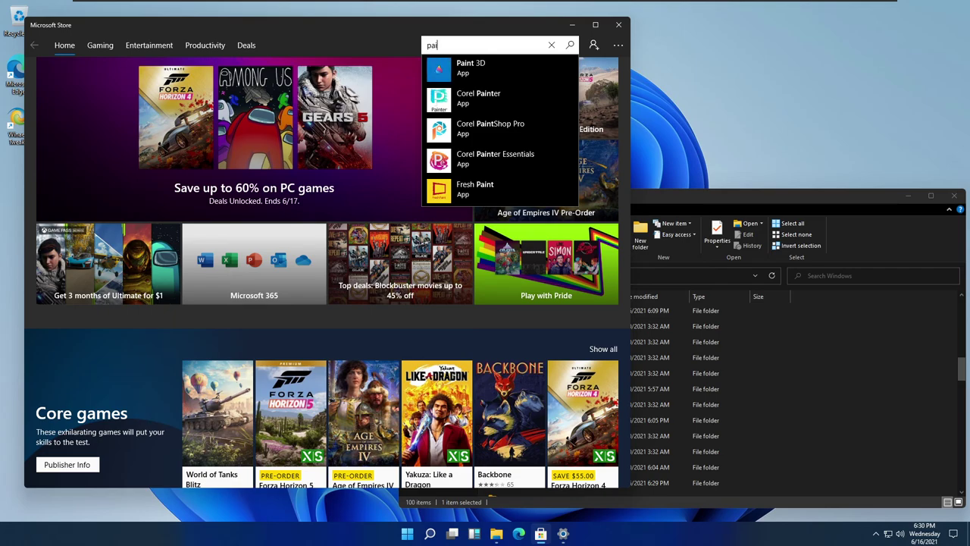
text(mspainmt)
key(BackSpace)
key(BackSpace)
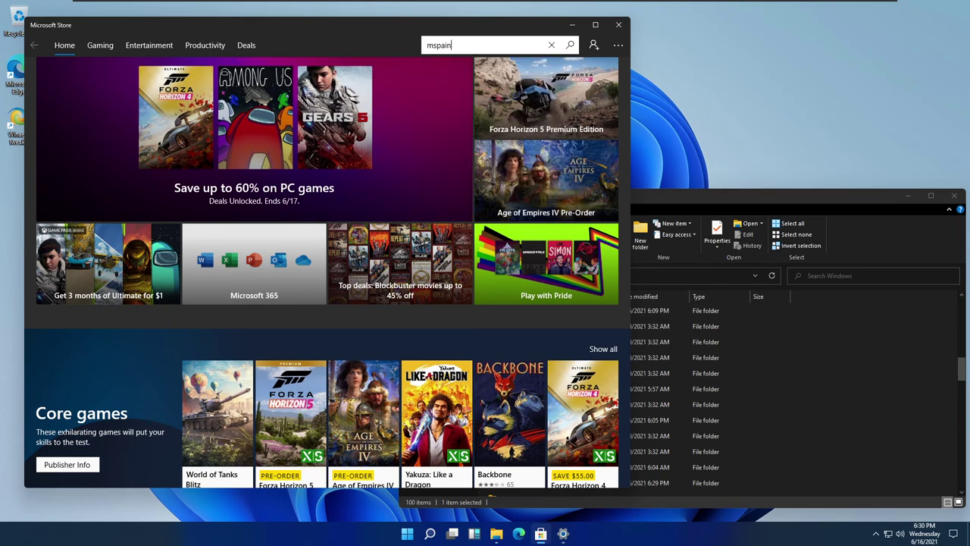
text(t)
key(Return)
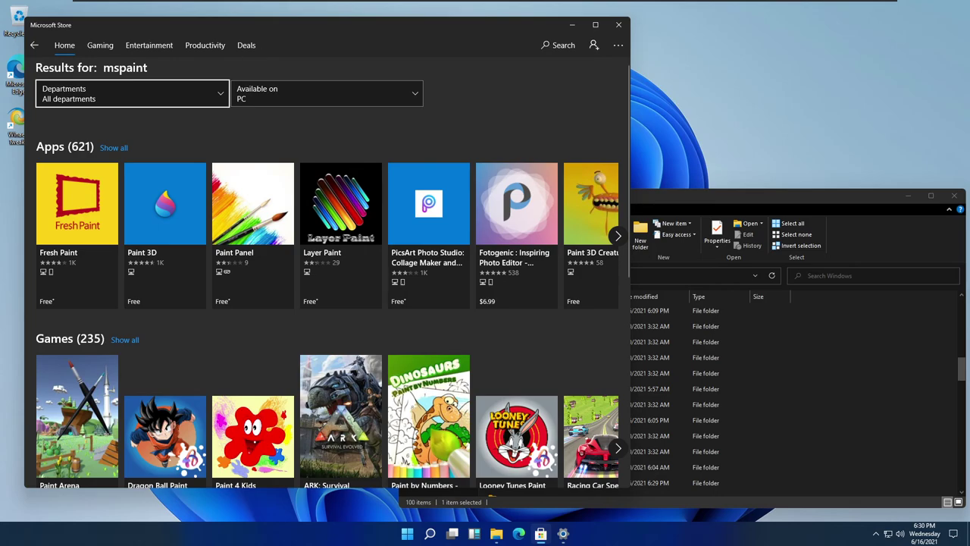
click(619, 24)
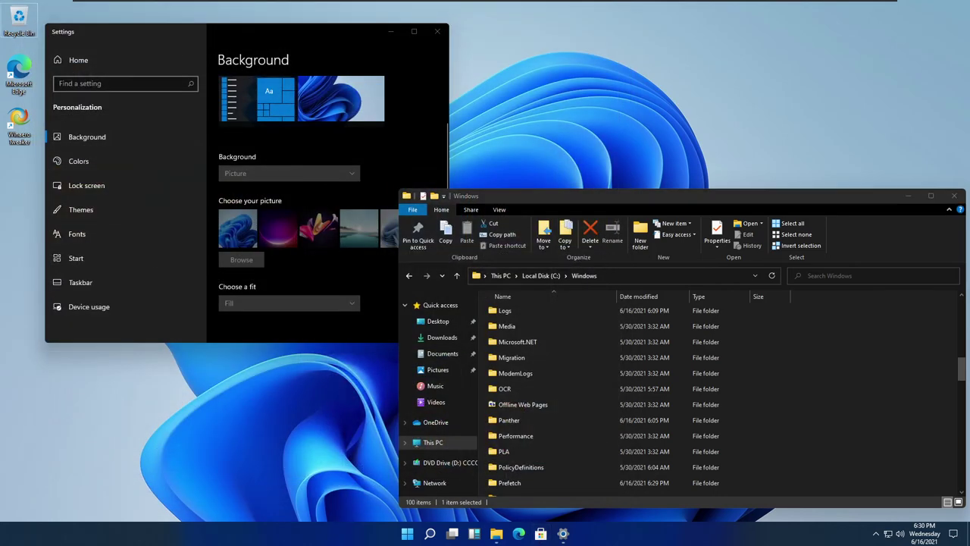
- Open the Widgets board and choose Sign in on the Windows Dashboard prompt
click(474, 534)
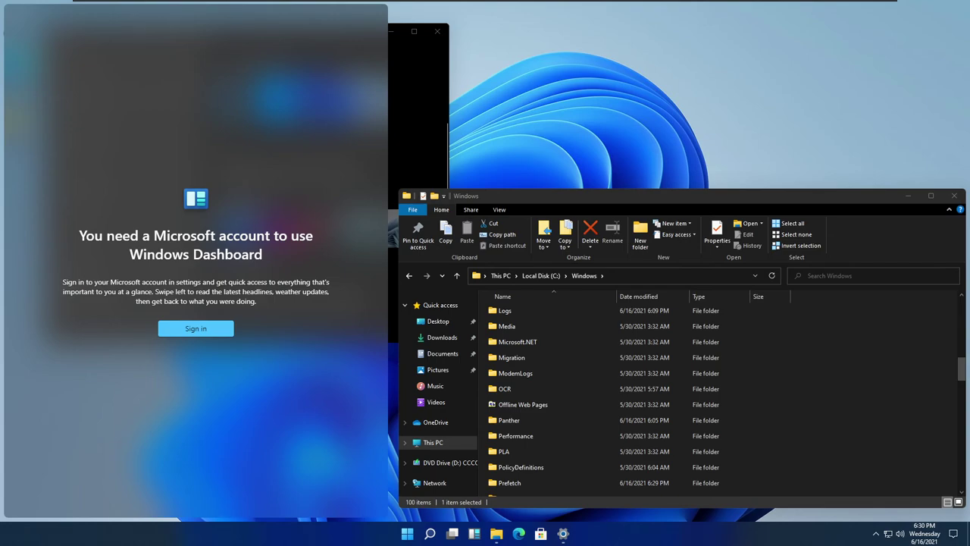
click(195, 328)
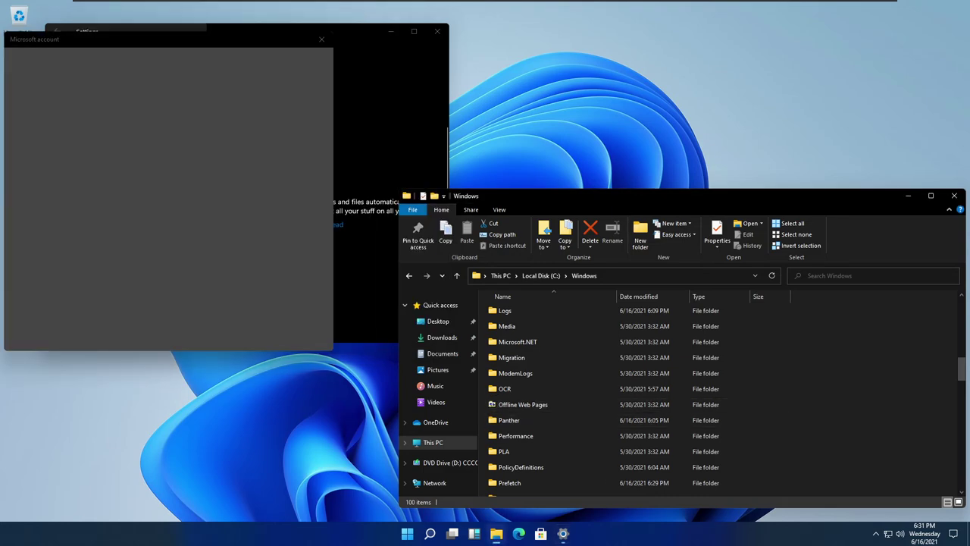
- Choose 'Create one!' in the Microsoft account dialog to make a new account
scroll(629, 394, up, 3)
scroll(629, 394, up, 10)
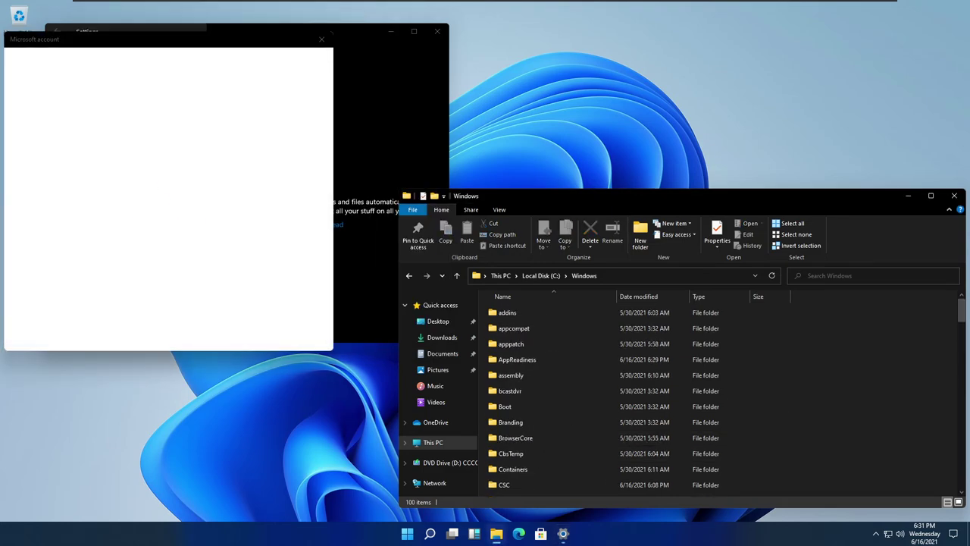
scroll(629, 394, down, 10)
scroll(629, 394, down, 16)
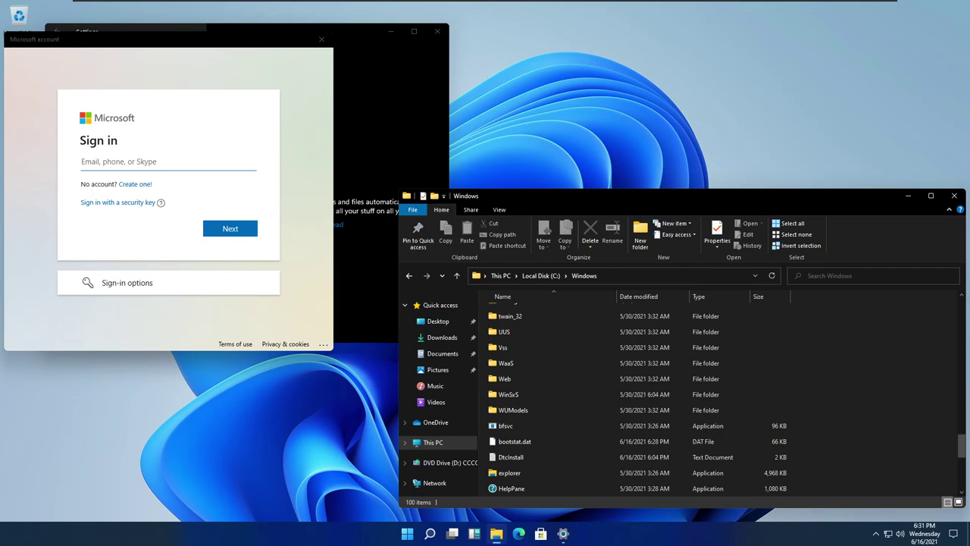
key(Tab)
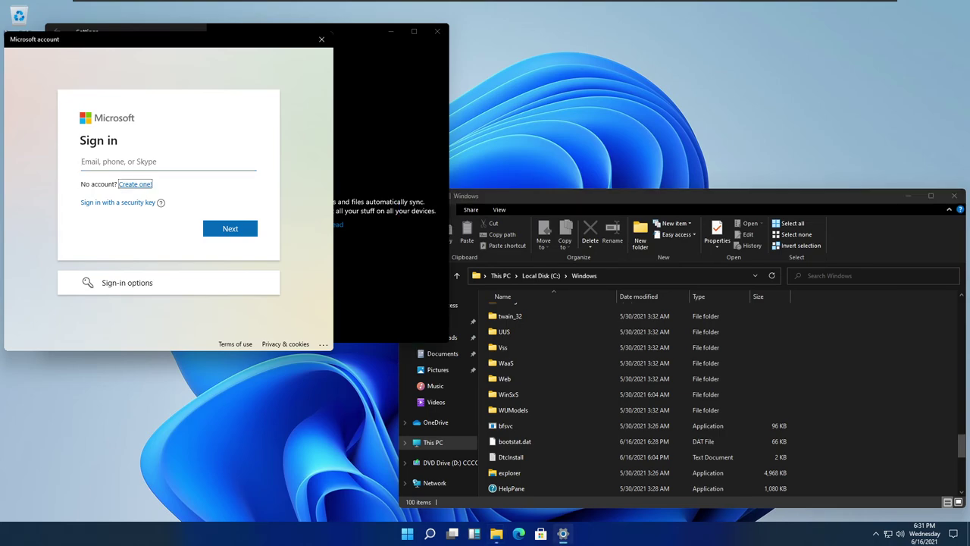
key(Return)
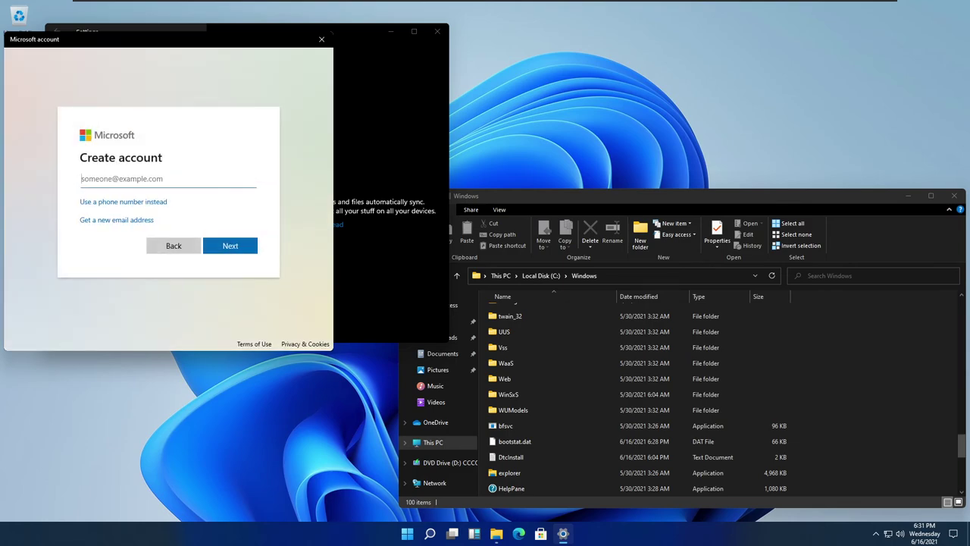
- Go to Web\4K\Wallpaper\Windows and set img19_1920x1200 as the desktop background
double_click(504, 378)
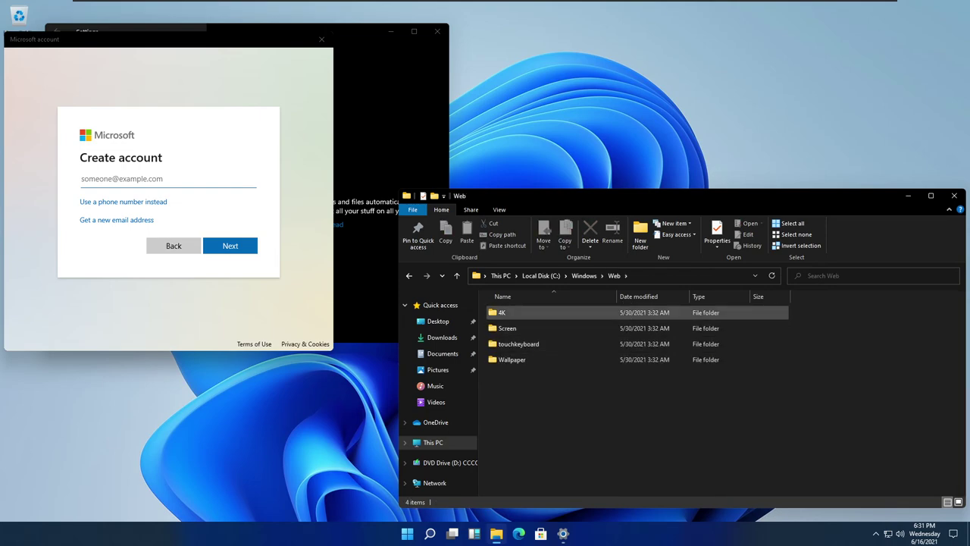
double_click(502, 313)
double_click(504, 313)
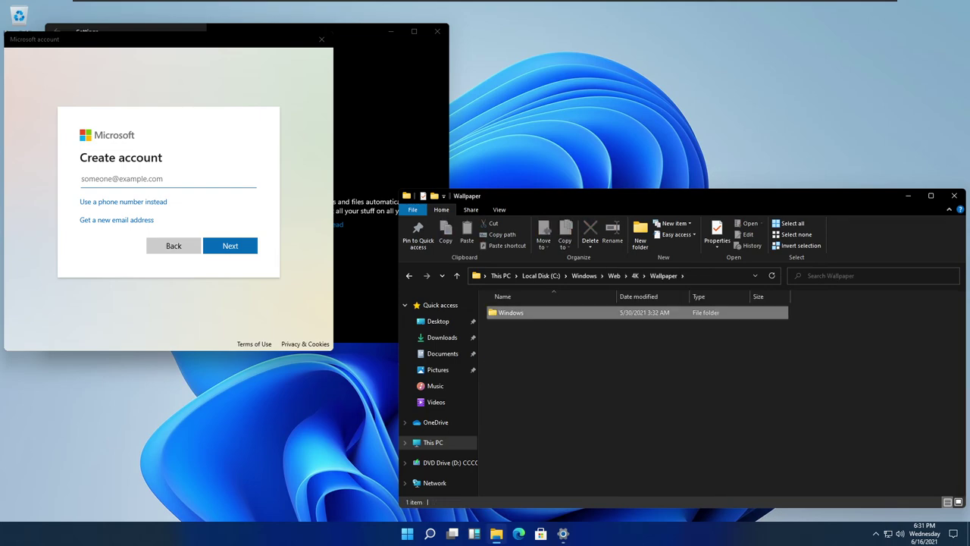
double_click(504, 313)
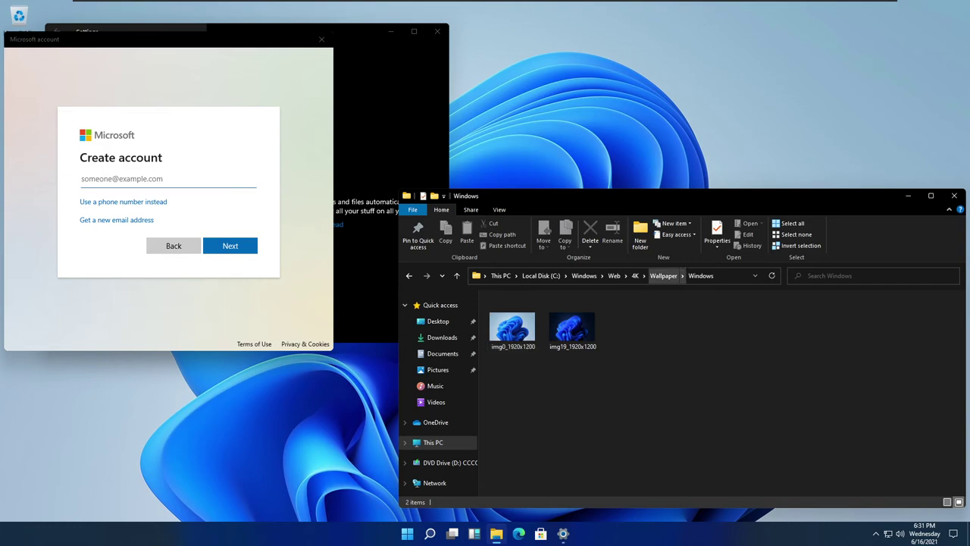
click(572, 328)
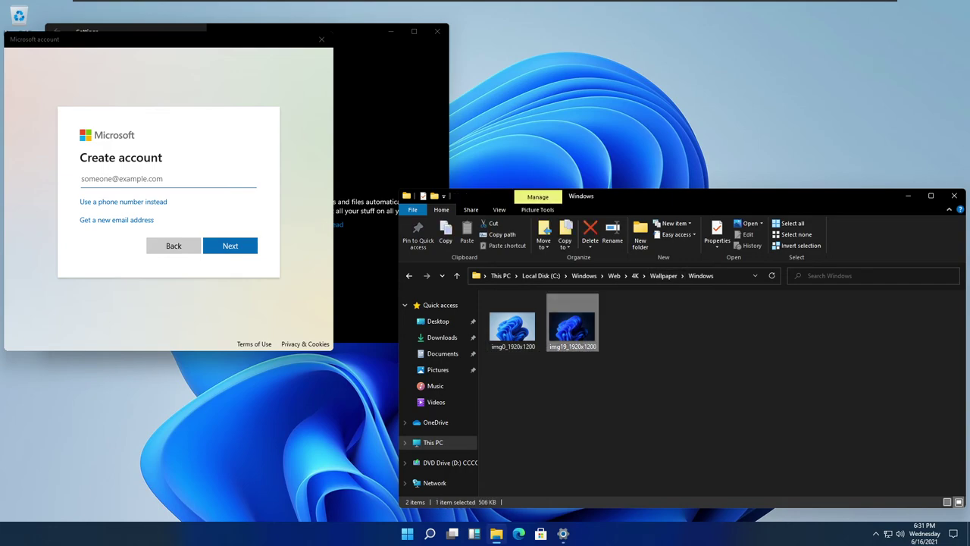
right_click(573, 318)
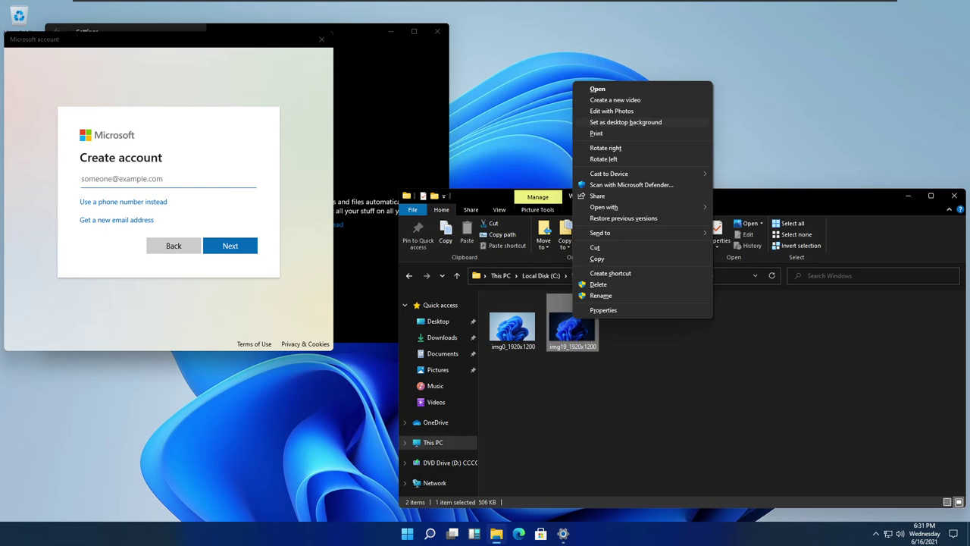
click(625, 122)
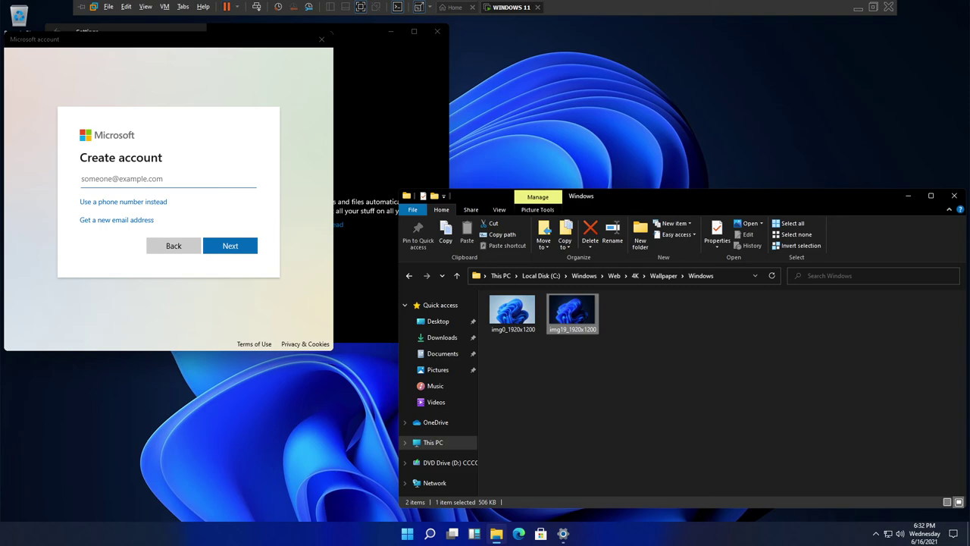
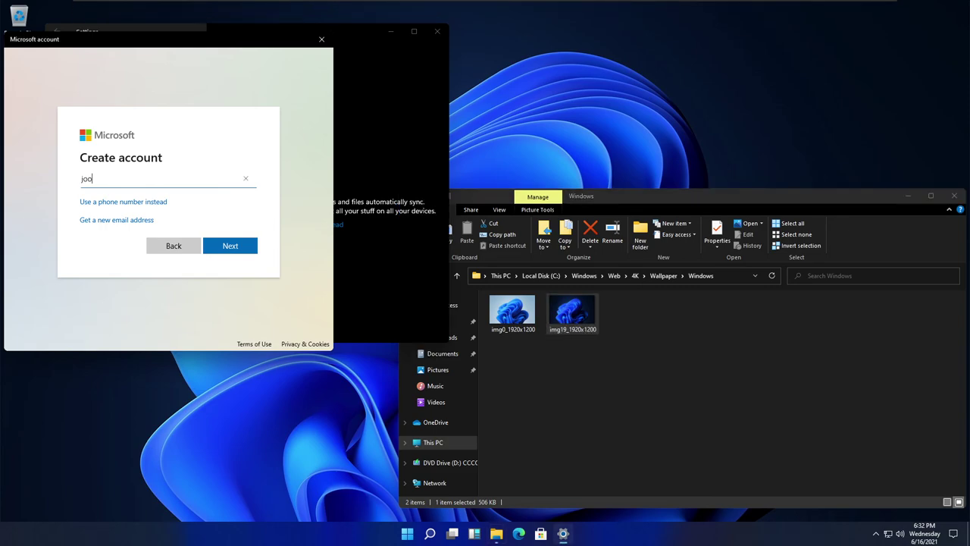
- Enter the new account's e-mail address and continue
key(BackSpace)
key(Return)
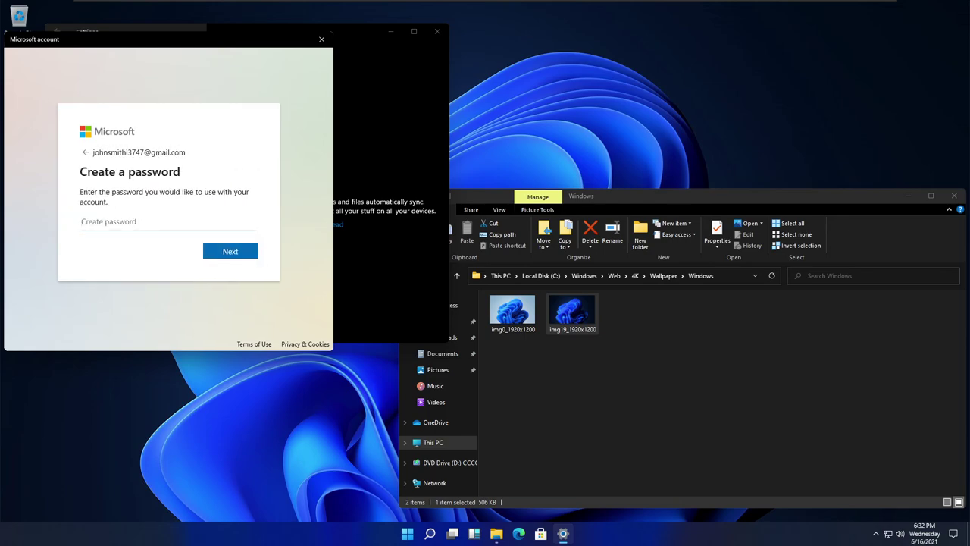
- Type the account password, retyping it once, and submit
text(********)
key(BackSpace)
key(BackSpace)
key(BackSpace)
key(BackSpace)
key(BackSpace)
key(BackSpace)
key(BackSpace)
key(BackSpace)
text(********)
key(Return)
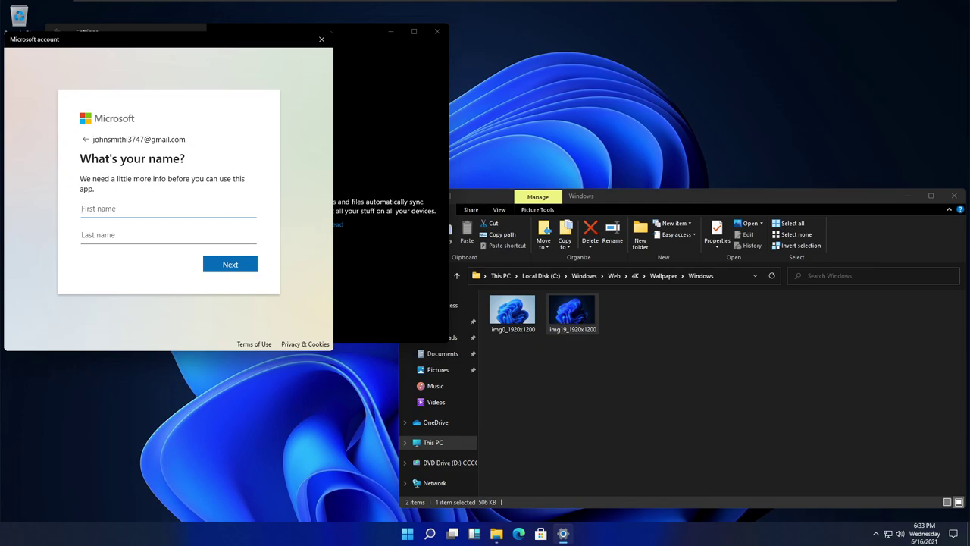
- Fill in the account holder's first and last name
text(John)
key(Tab)
text(Smith)
key(Return)
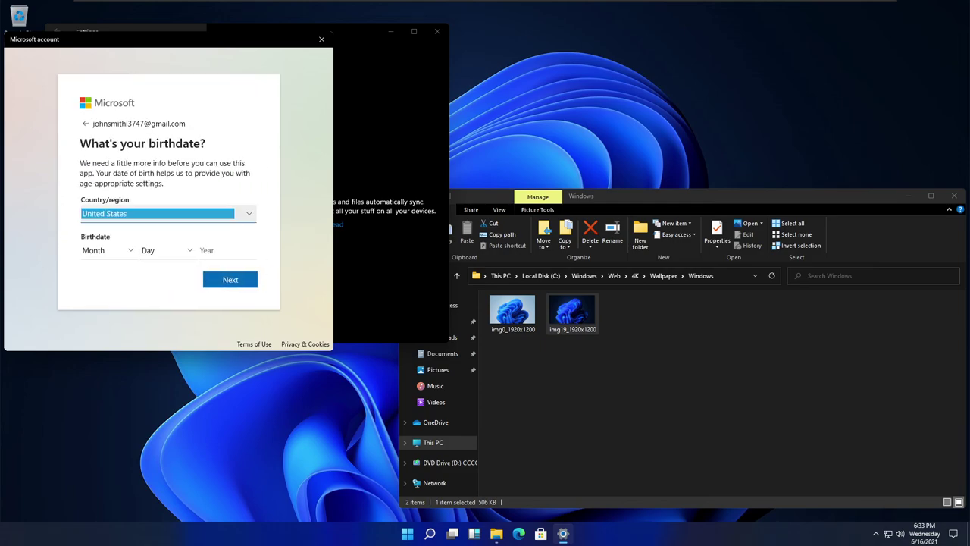
- Set the birthdate to July 20, 1986 and submit it
key(Tab)
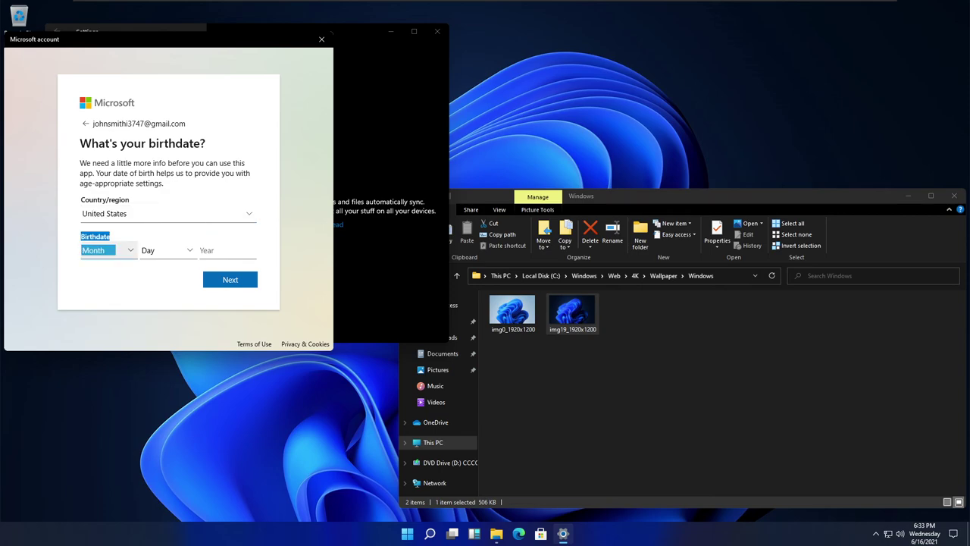
key(space)
key(Return)
key(Tab)
key(space)
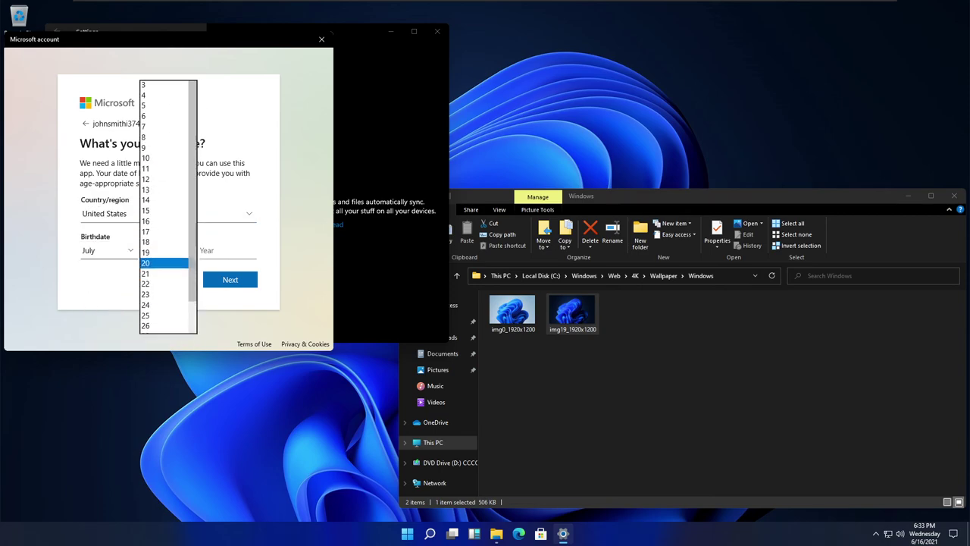
key(2)
key(0)
key(Return)
key(Tab)
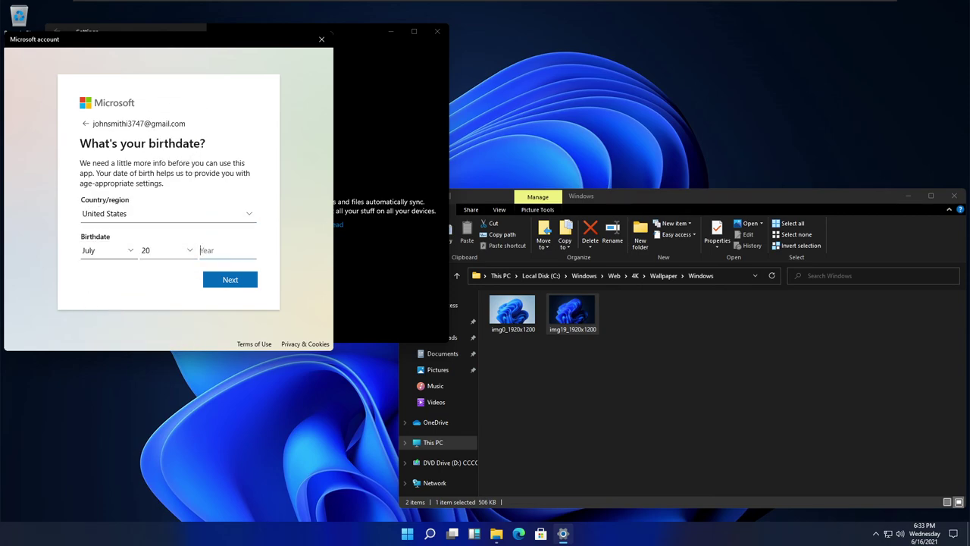
text(1986)
key(Tab)
key(Return)
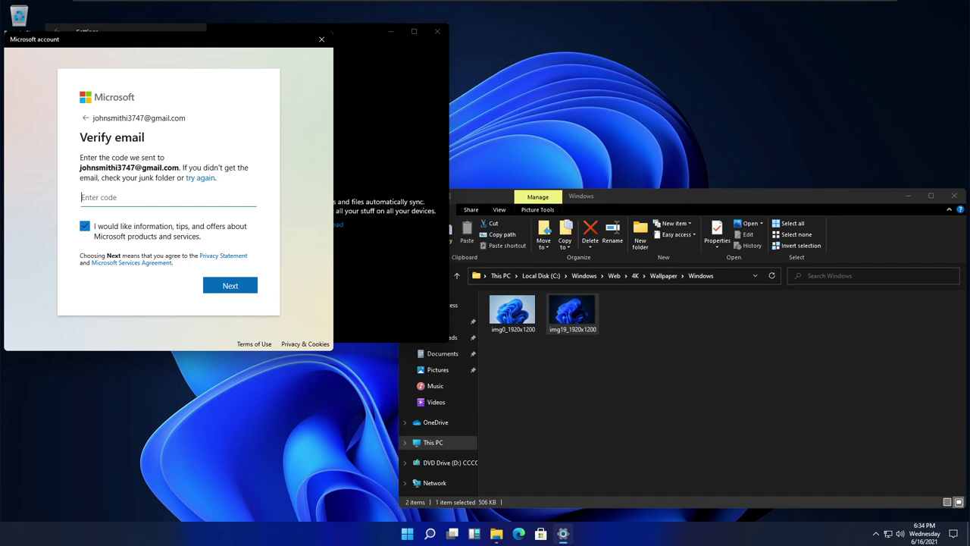
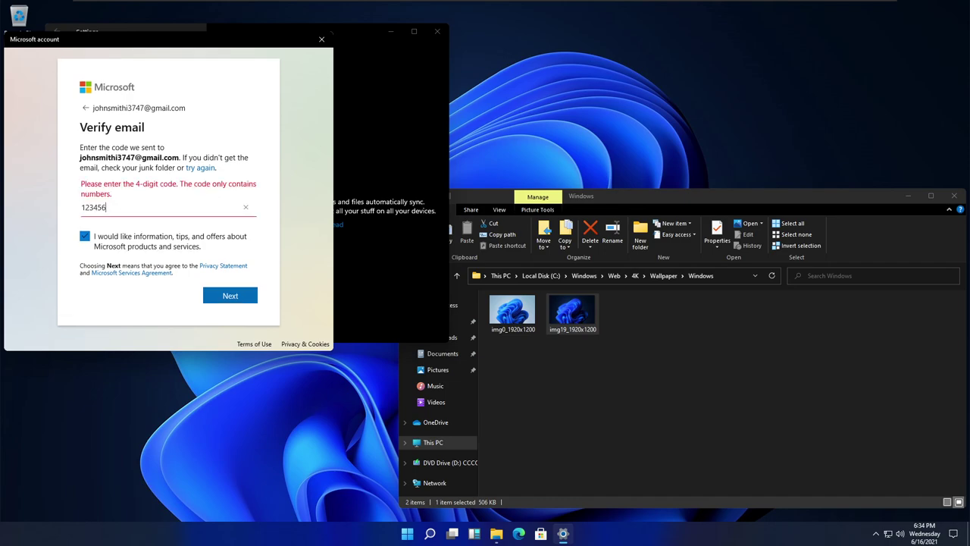
- Submit a verification code on the Verify email page and clear it after rejection
key(BackSpace)
key(BackSpace)
key(Return)
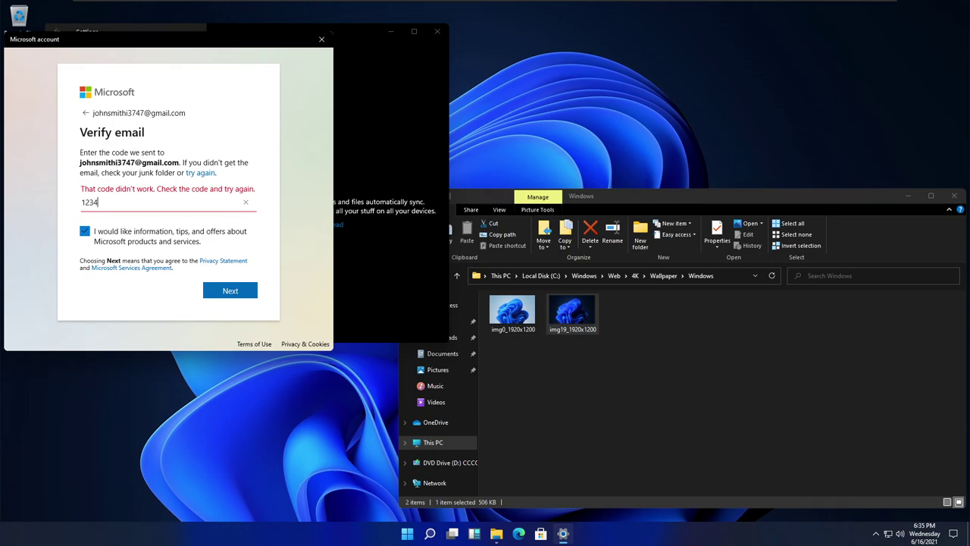
key(BackSpace)
key(BackSpace)
key(BackSpace)
key(BackSpace)
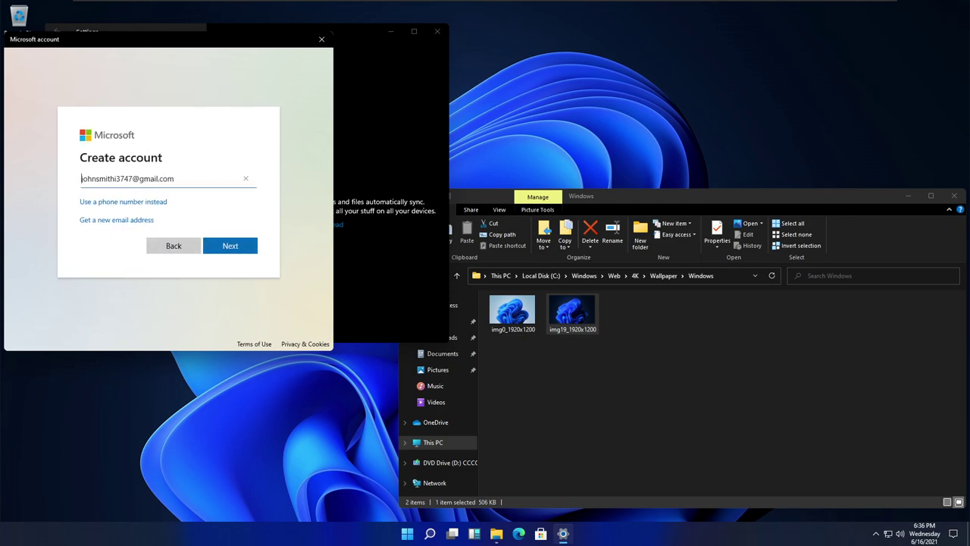
- Retype the account e-mail and resubmit the password, name and birthdate pages
key(Return)
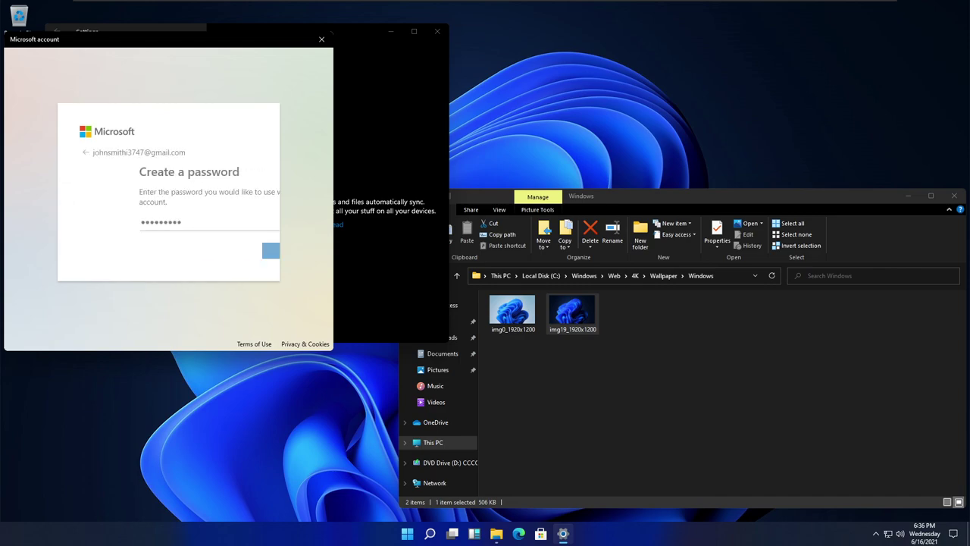
key(Return)
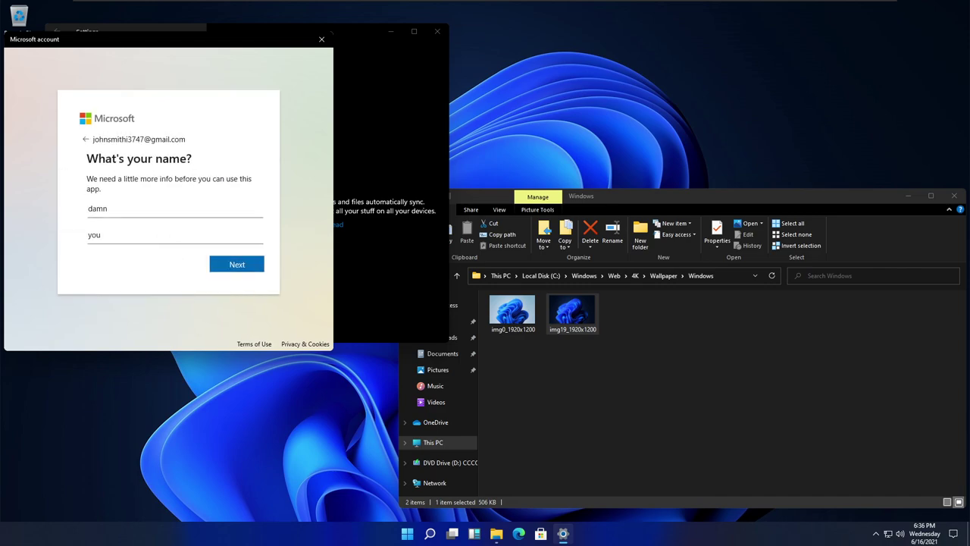
key(Return)
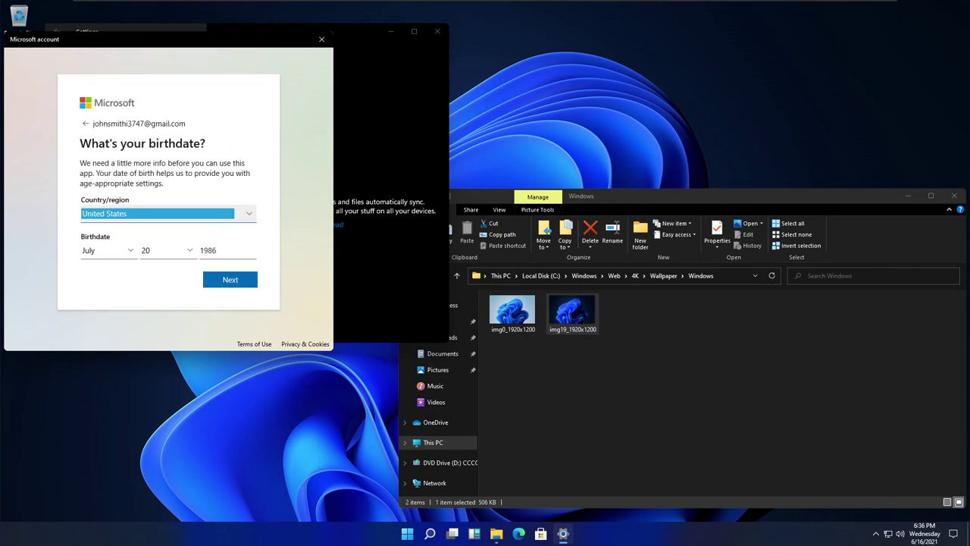
key(Return)
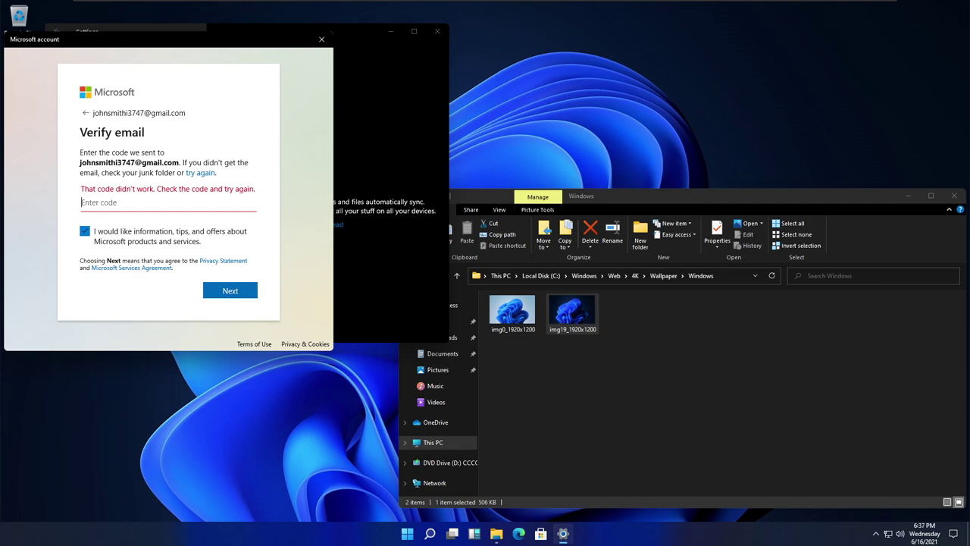
- Submit the empty code, then climb File Explorer up to Web and open Wallpaper
key(Return)
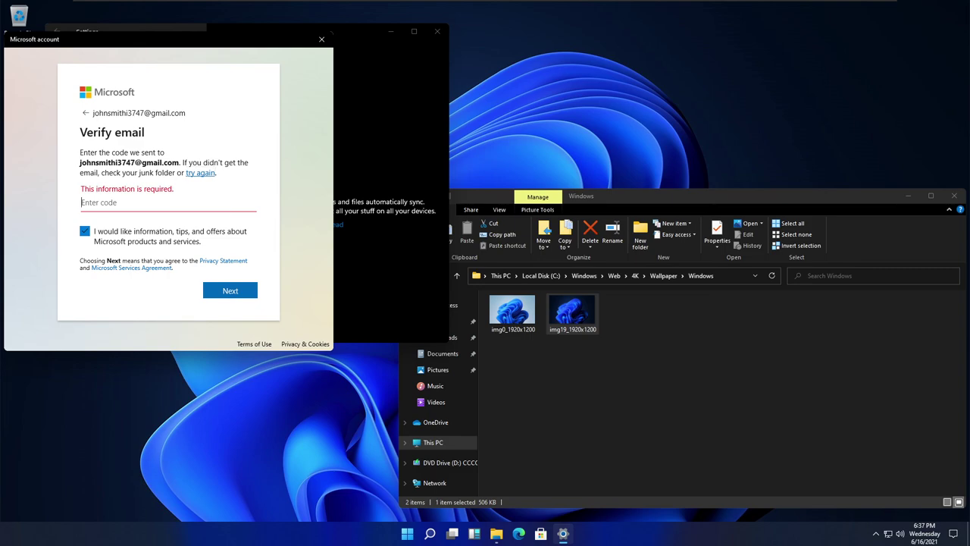
click(573, 313)
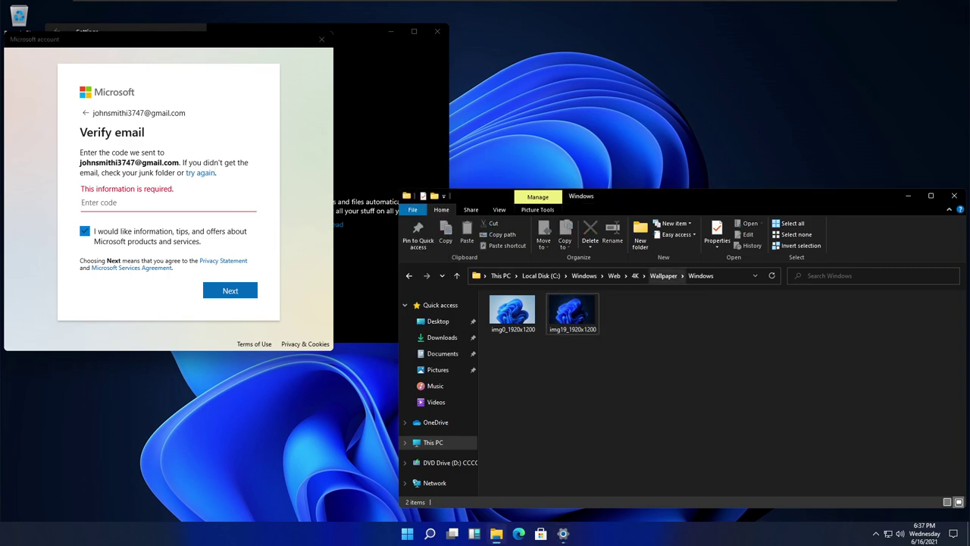
key(alt+Up)
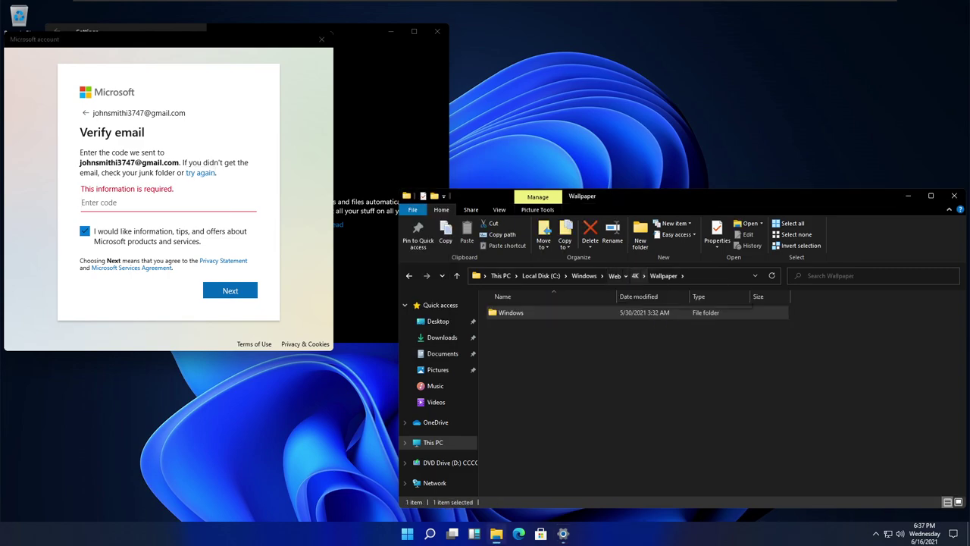
key(alt+Up)
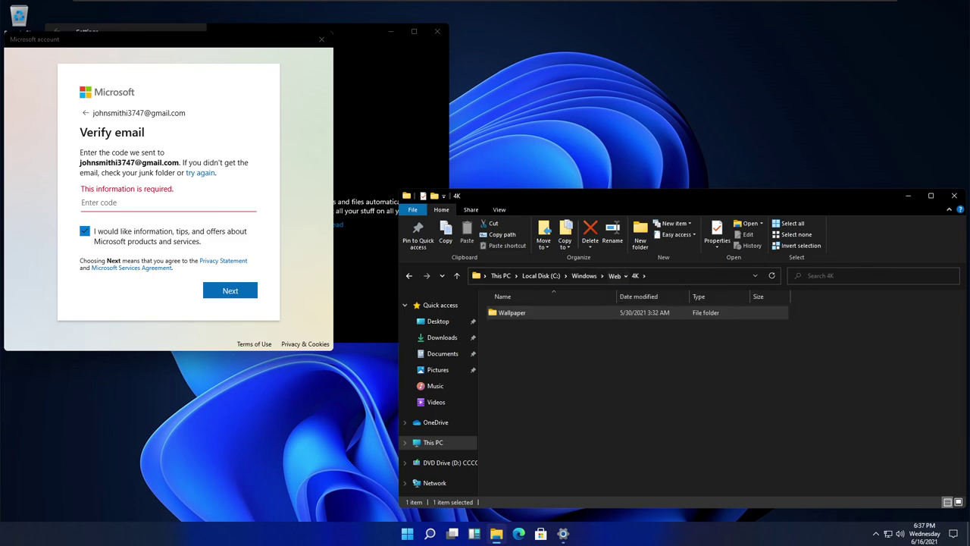
key(alt+Up)
key(Down)
key(Down)
key(Down)
key(Return)
- Browse the Windows, Sunrise and Glow wallpaper folders
key(Down)
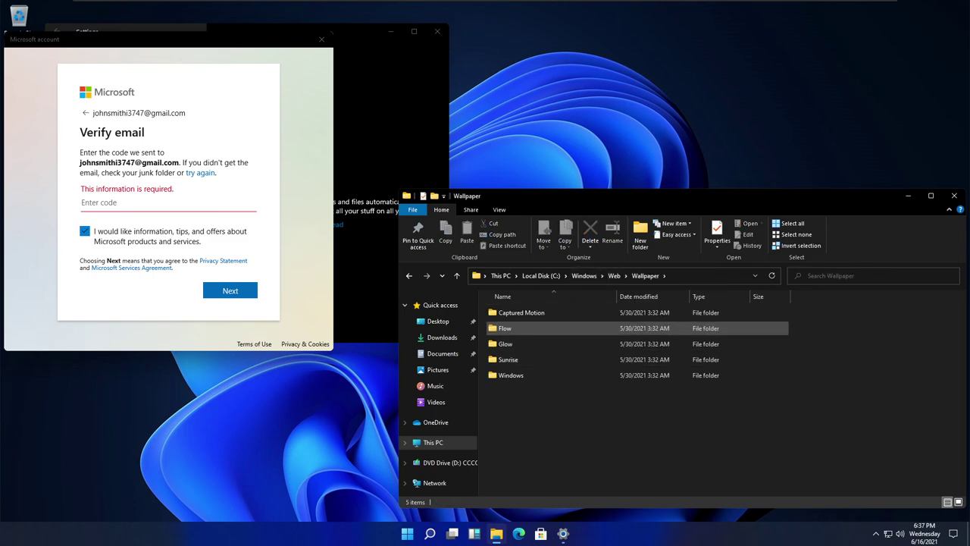
key(Down)
key(Down)
key(Down)
key(Return)
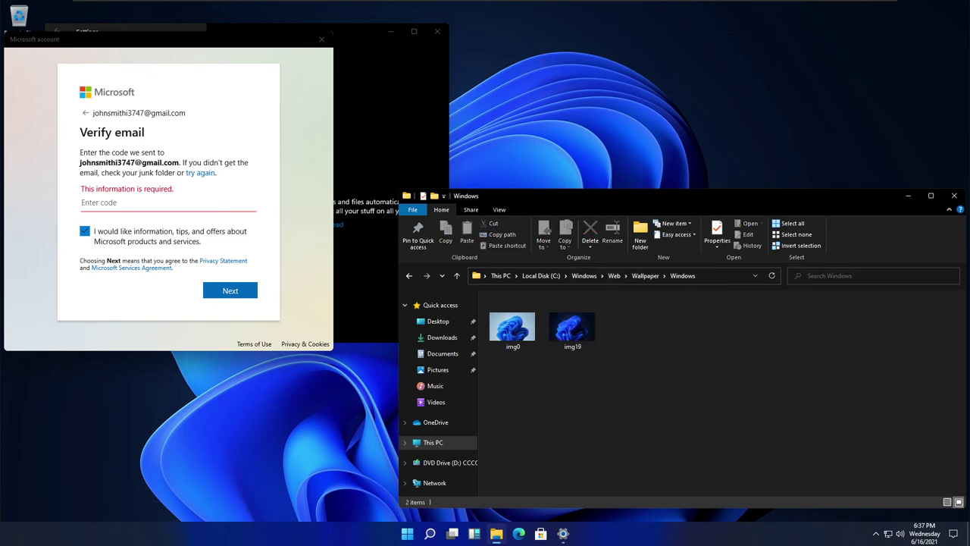
key(alt+Up)
key(Up)
key(Return)
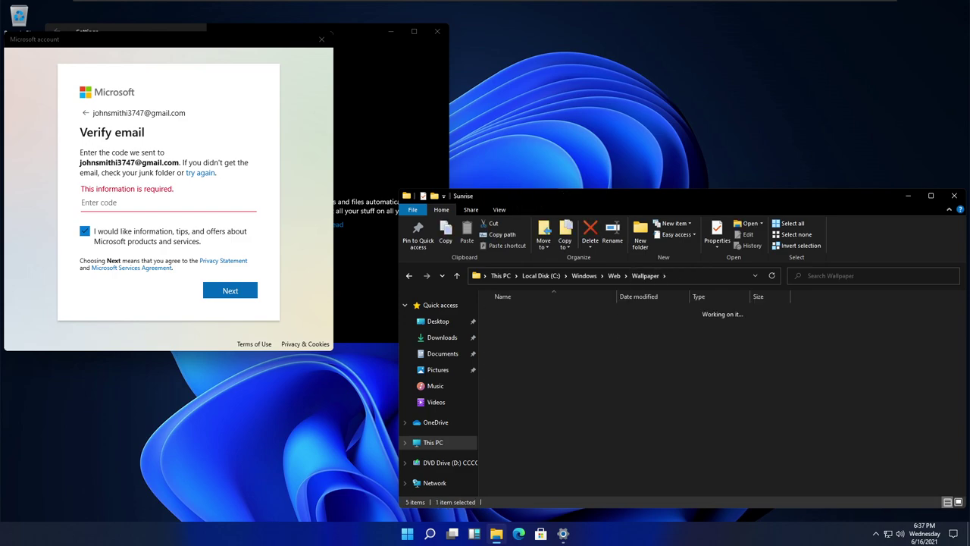
key(alt+Up)
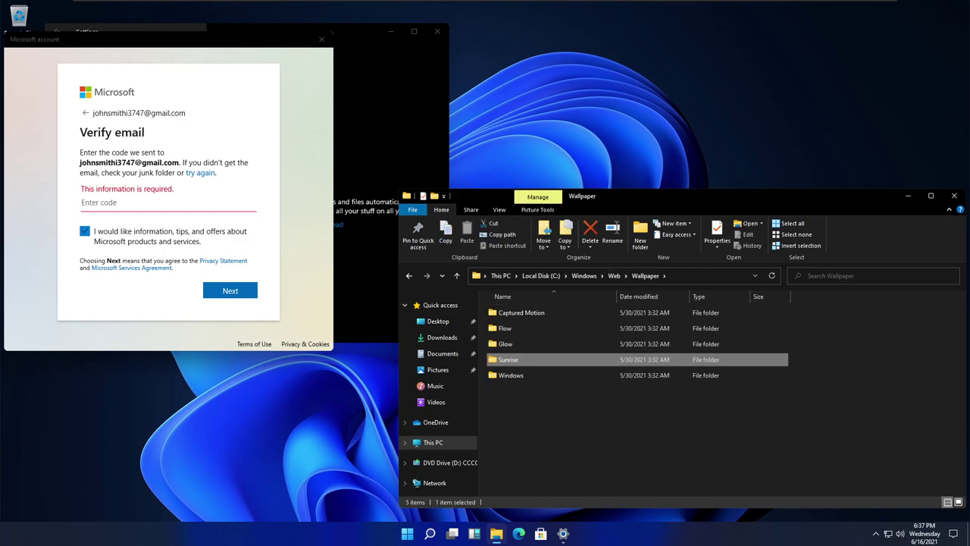
key(Up)
key(Return)
- Browse the Flow and Captured Motion wallpapers, then close File Explorer
key(alt+Up)
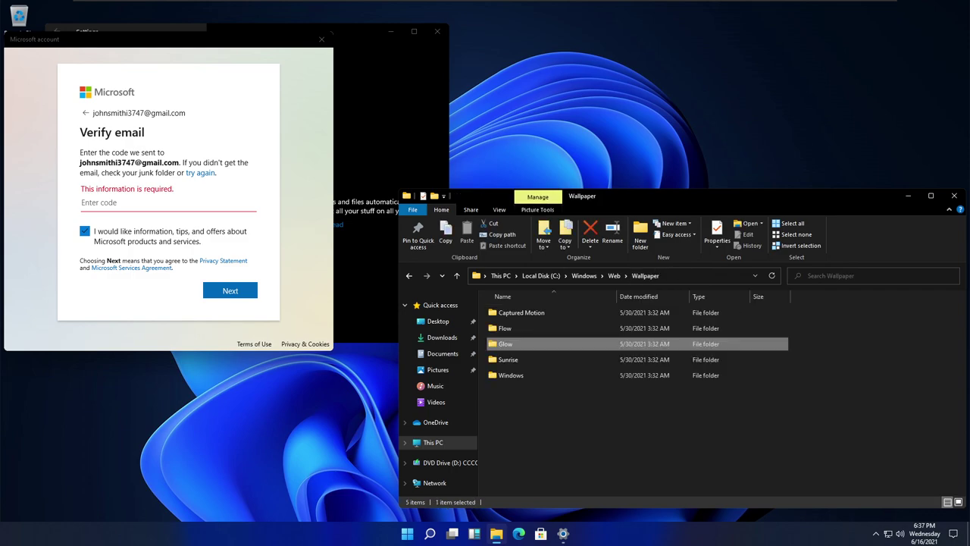
key(Up)
key(Return)
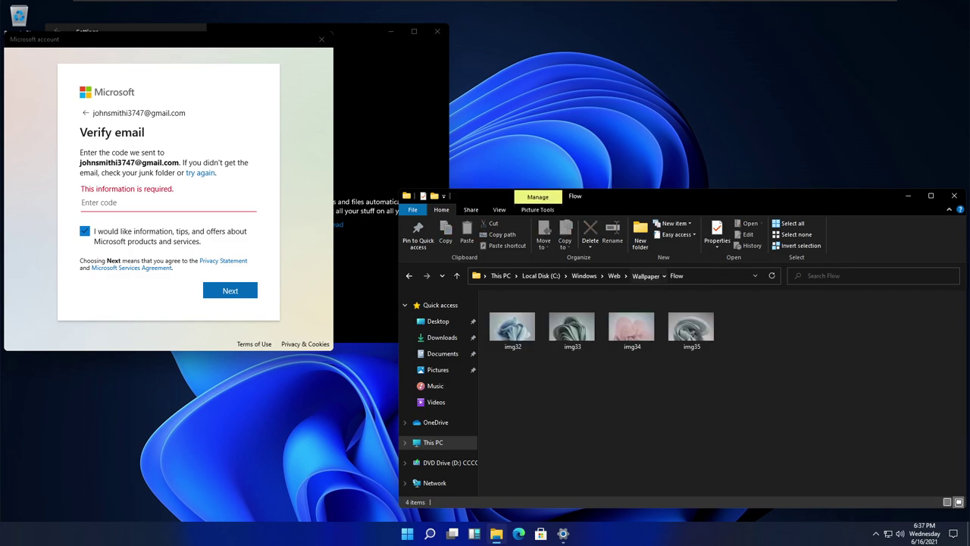
key(alt+Up)
key(Up)
key(Return)
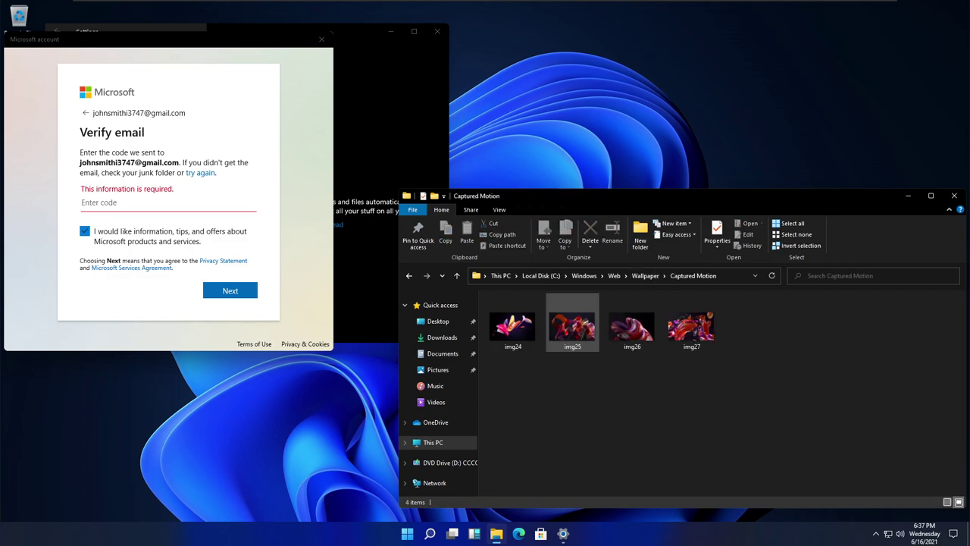
key(Right)
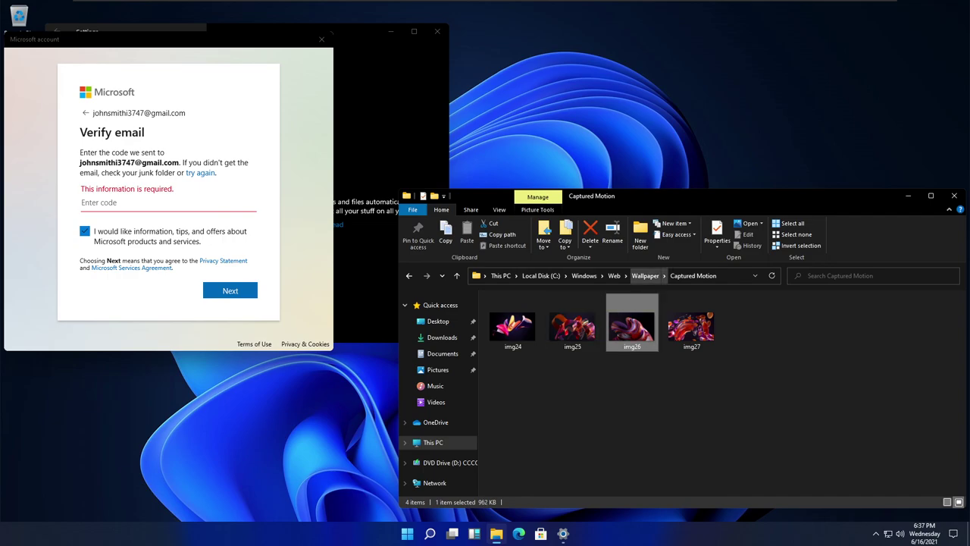
key(alt+Up)
key(alt+Up)
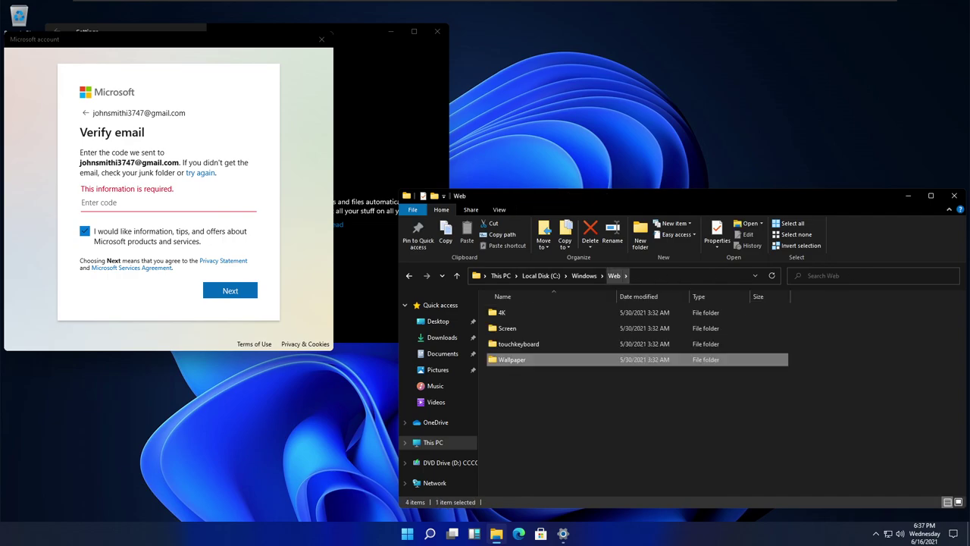
click(954, 196)
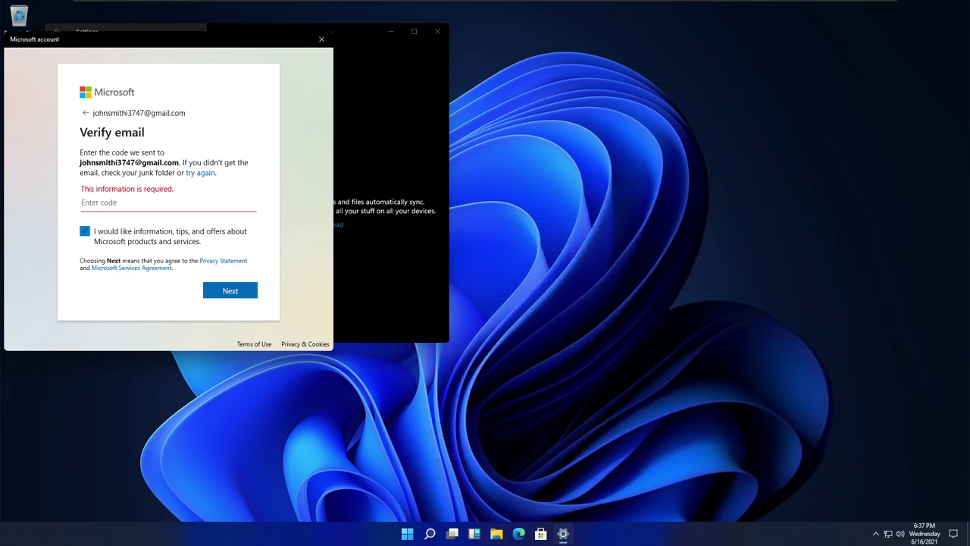
- Drag the Microsoft account verification window to the right so the Your info page shows beside it
drag(164, 40, 767, 117)
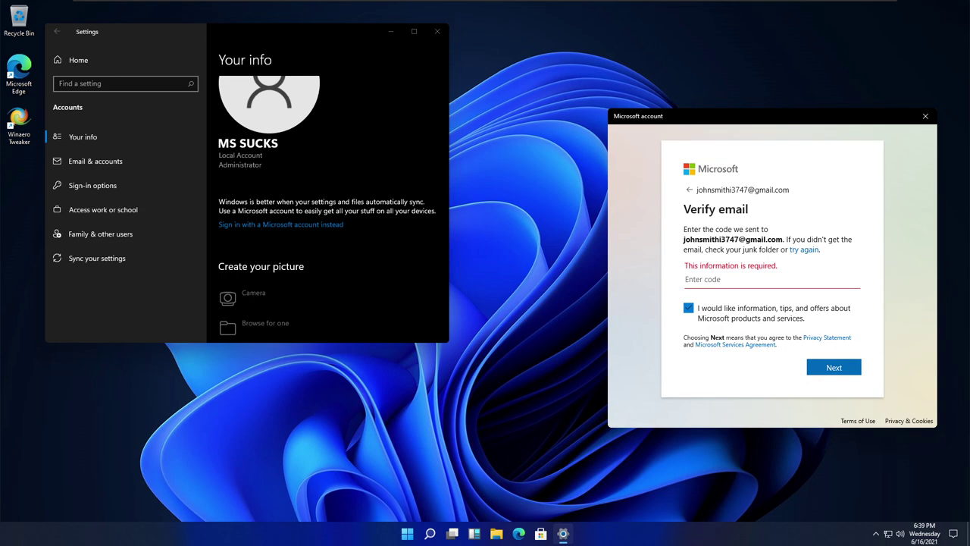
- Enter the emailed verification code and continue past the current Windows password prompt
key(Return)
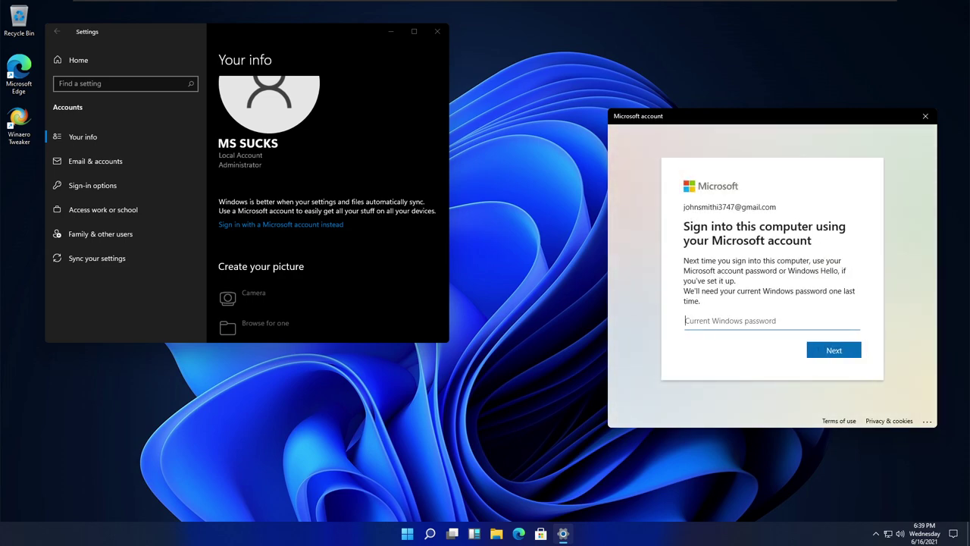
key(Return)
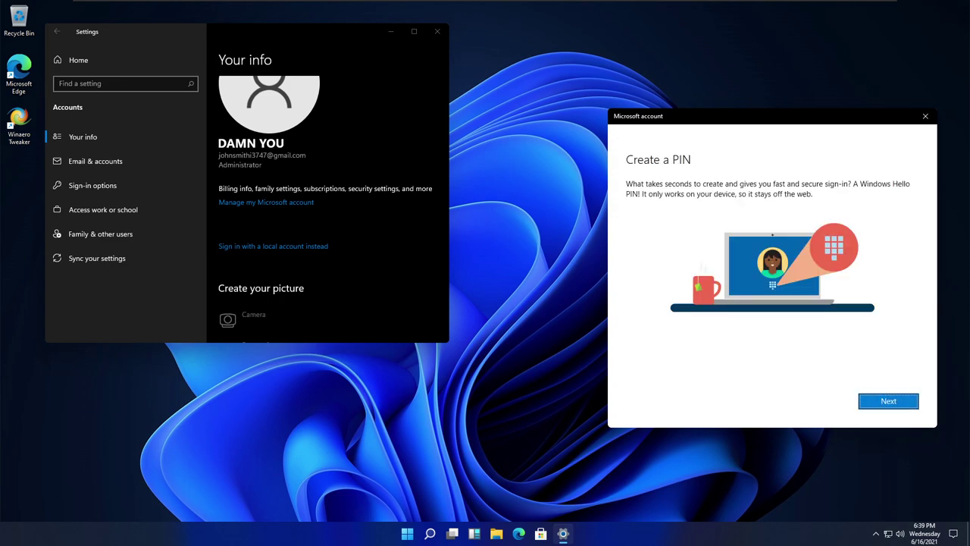
- Start Windows Hello PIN creation and enter a four-digit PIN in New PIN and Confirm PIN
key(Return)
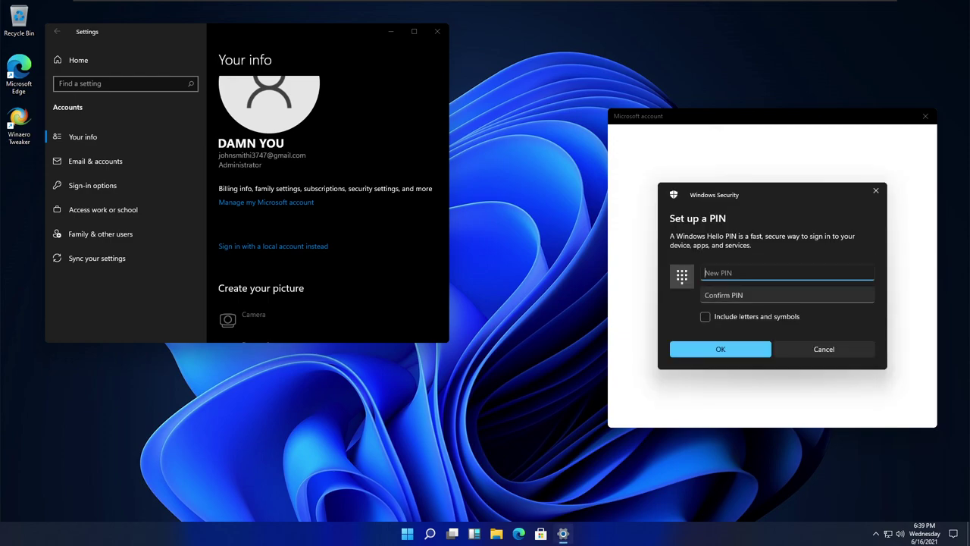
key(Escape)
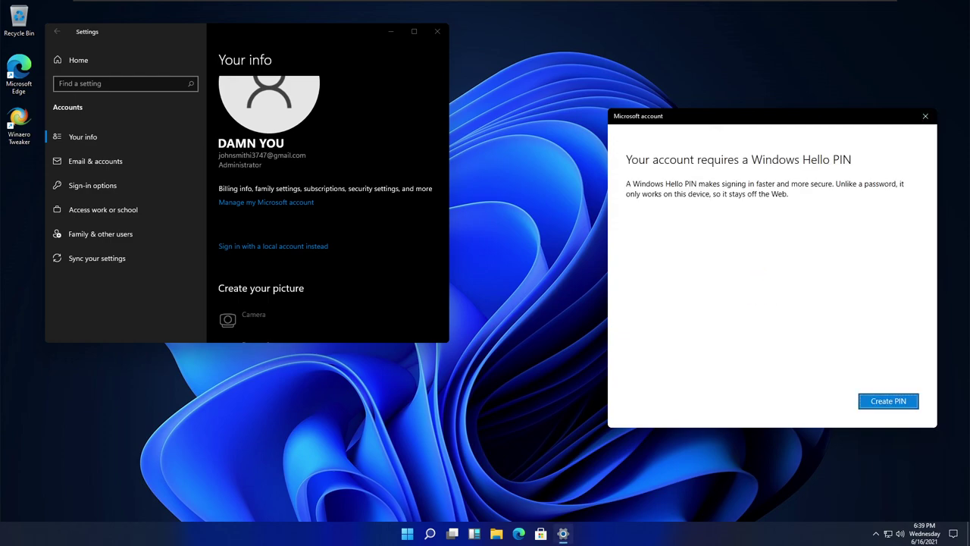
key(Return)
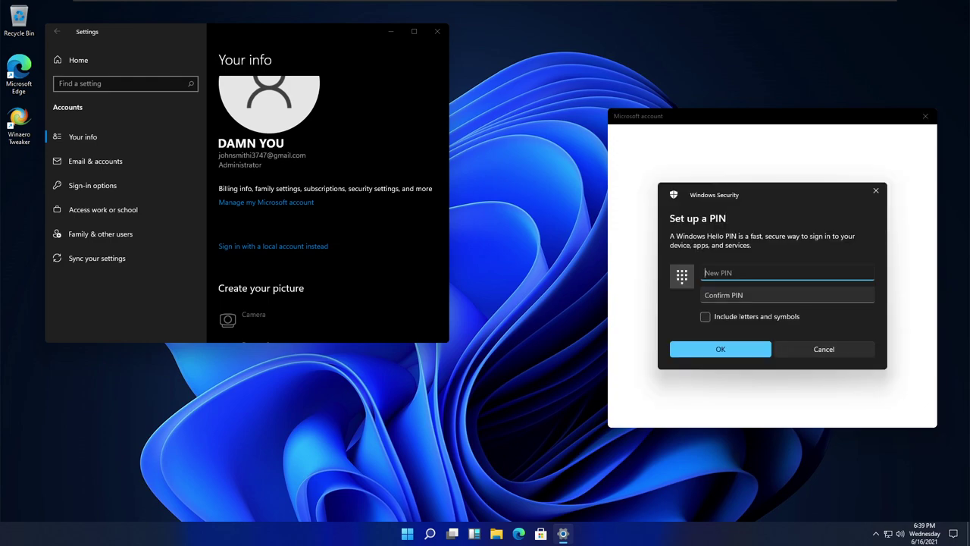
key(Tab)
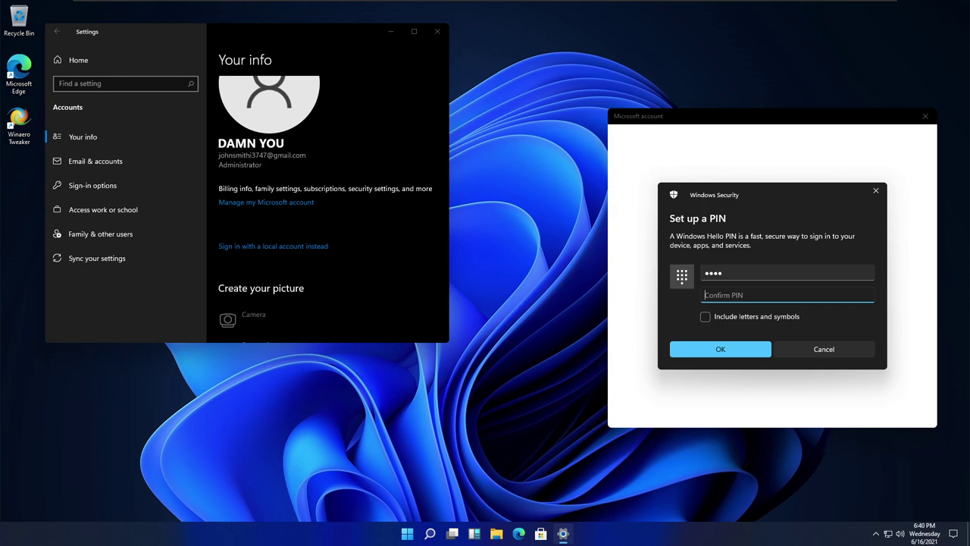
key(Return)
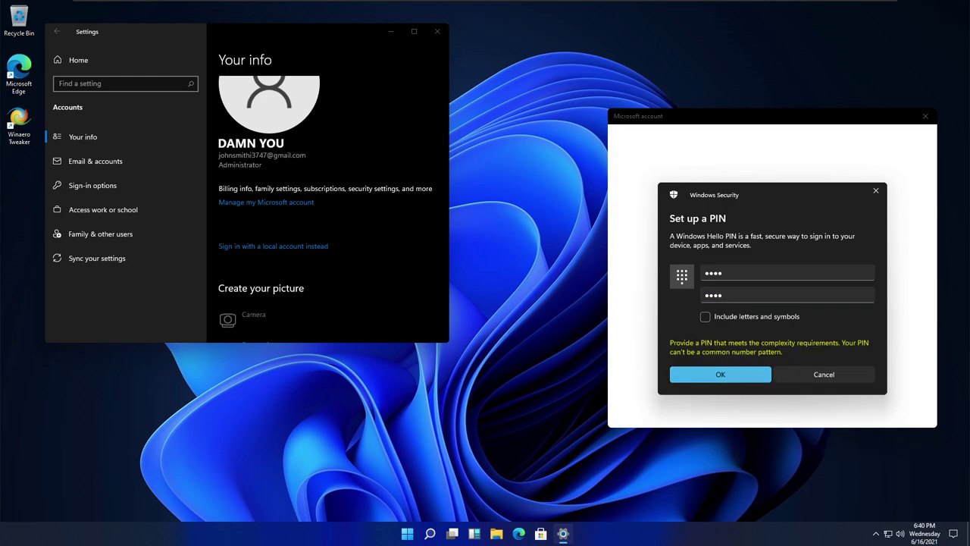
- Revise the New PIN to meet the complexity requirements and finish the PIN setup
click(713, 273)
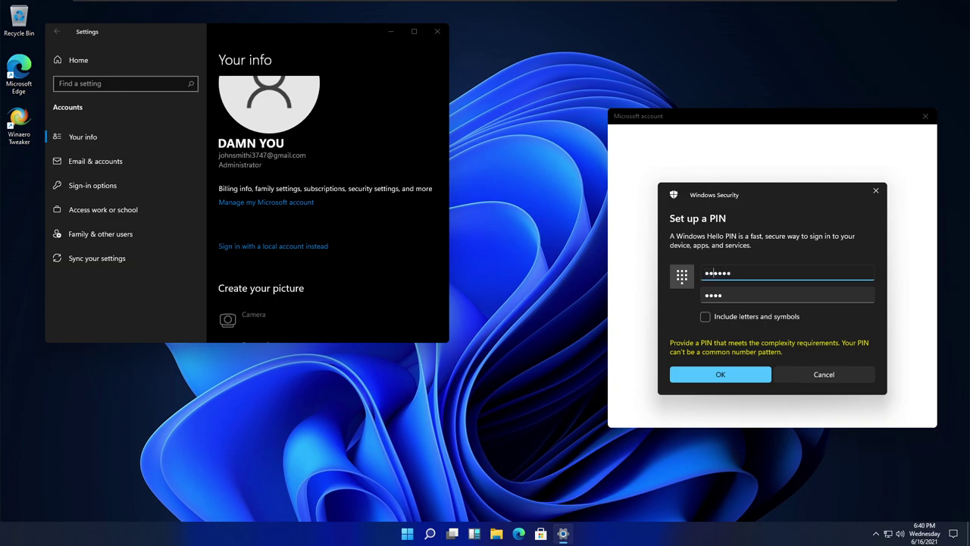
text(5)
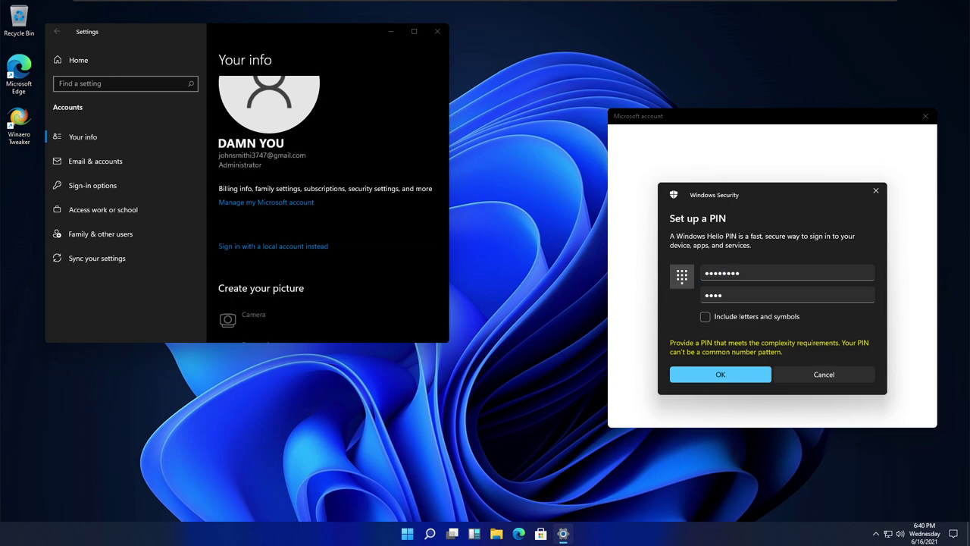
click(706, 273)
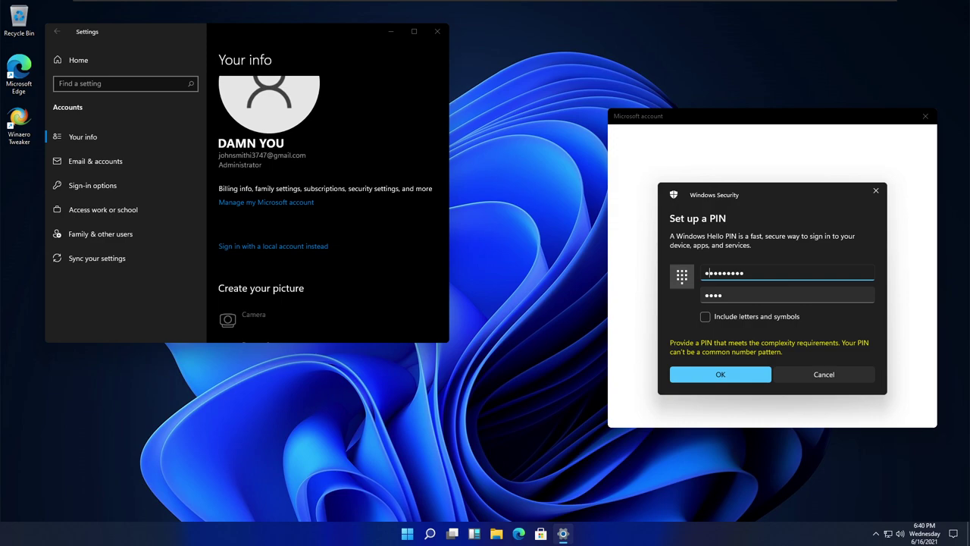
drag(726, 273, 705, 273)
key(Escape)
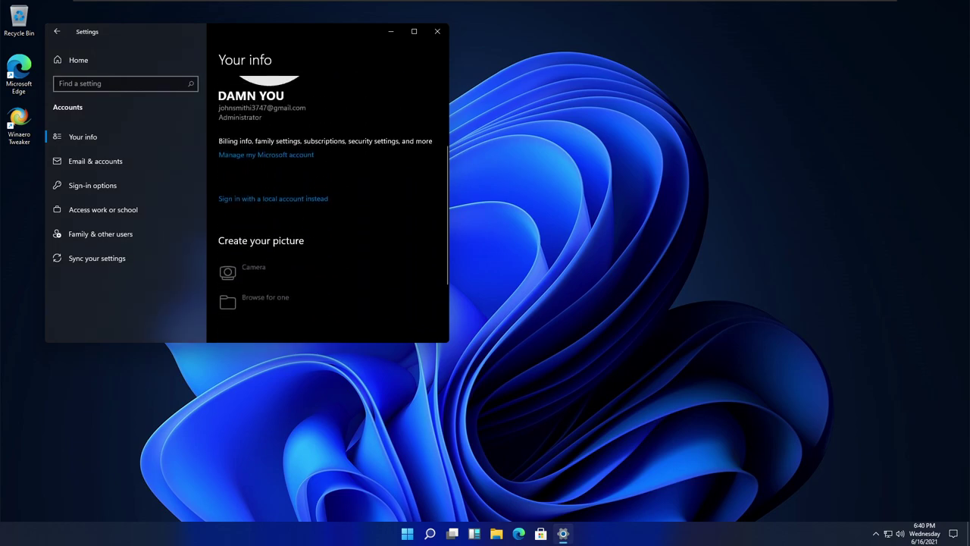
- Return to the Personalization Background page and sign the Widgets panel in with the account password
click(57, 31)
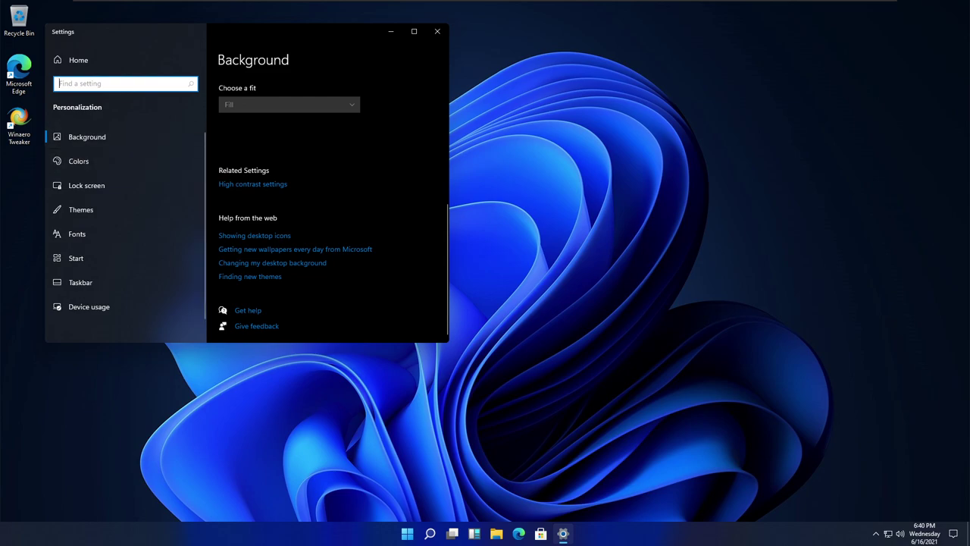
click(475, 534)
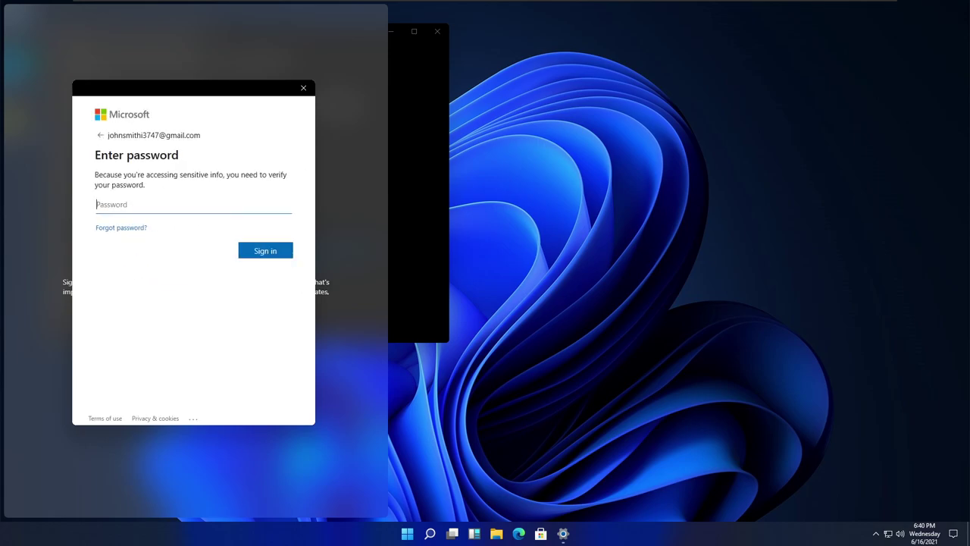
text(•••••••••)
key(Return)
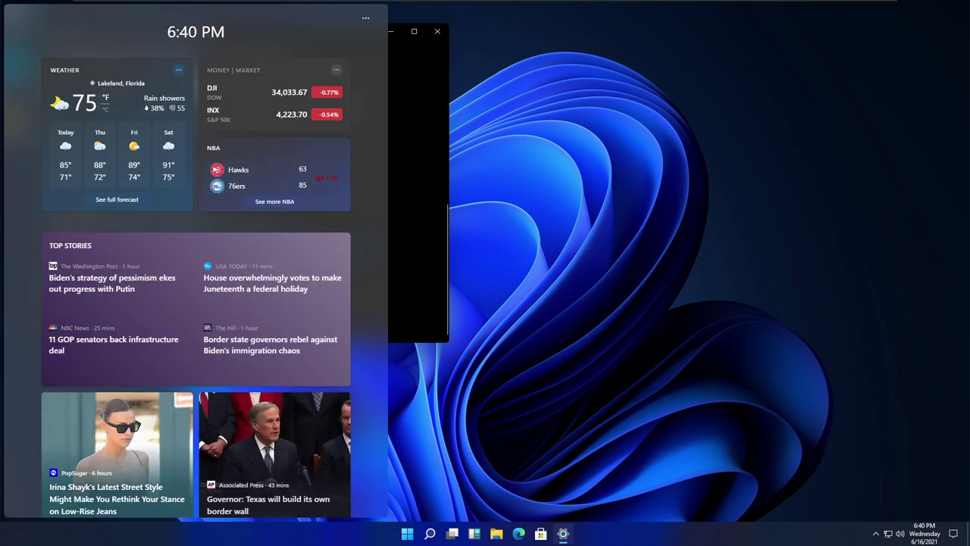
- Check the widgets' connected account in the options menu, then close the Widgets panel
click(366, 17)
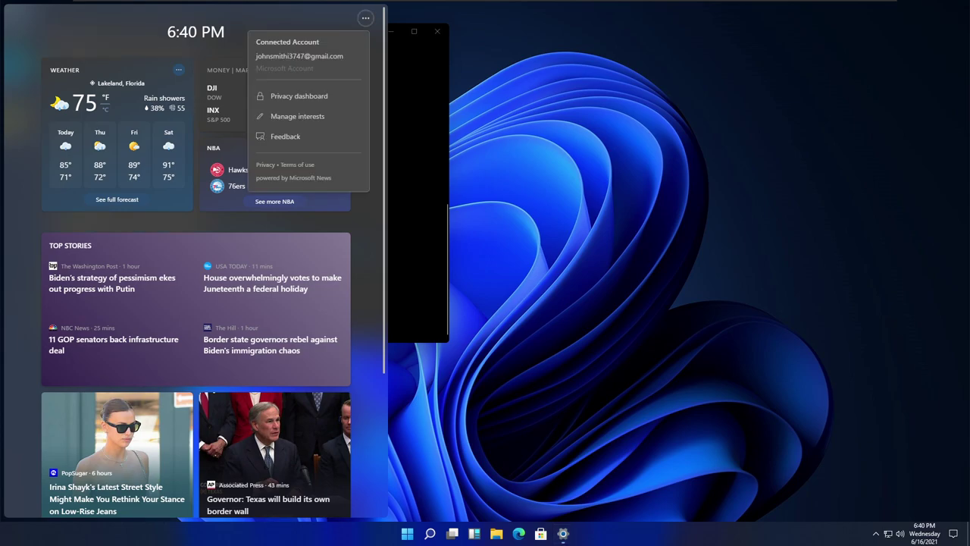
key(Escape)
scroll(118, 455, down, 3)
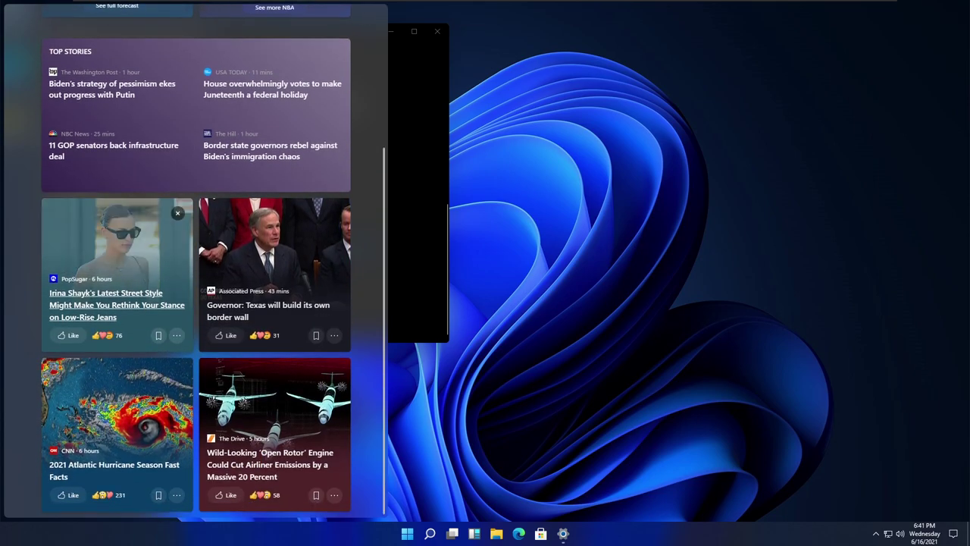
scroll(118, 455, up, 3)
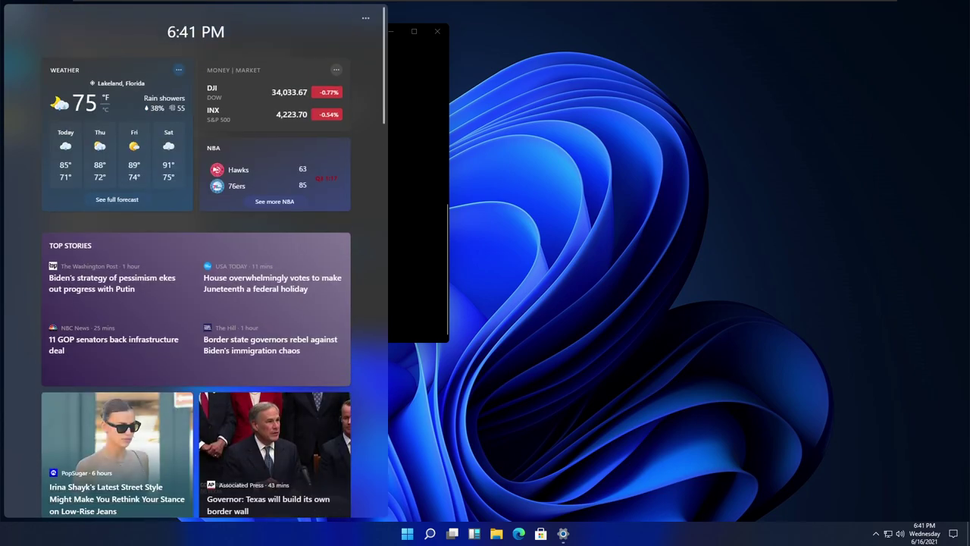
drag(473, 236, 4, 421)
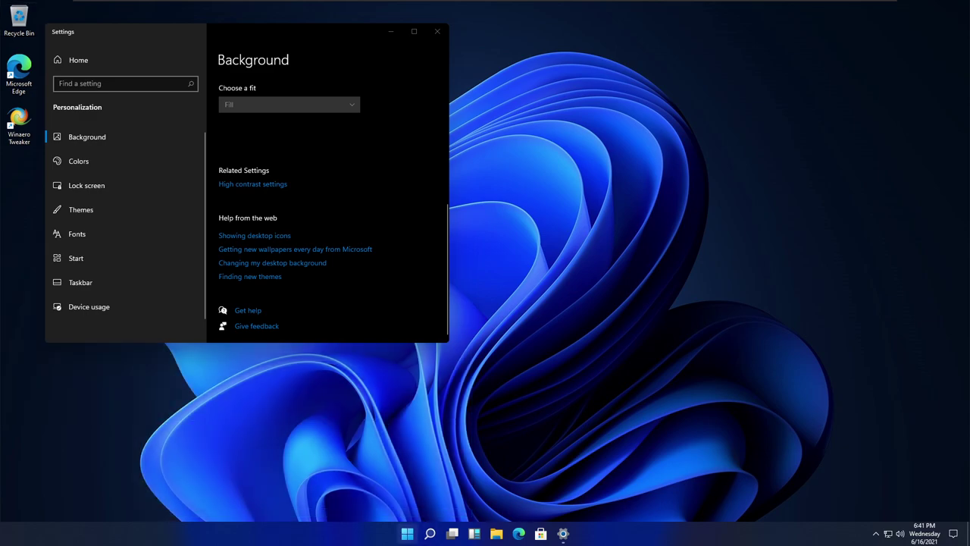
- Shut down the PC from the Start menu's power options
click(407, 533)
click(610, 499)
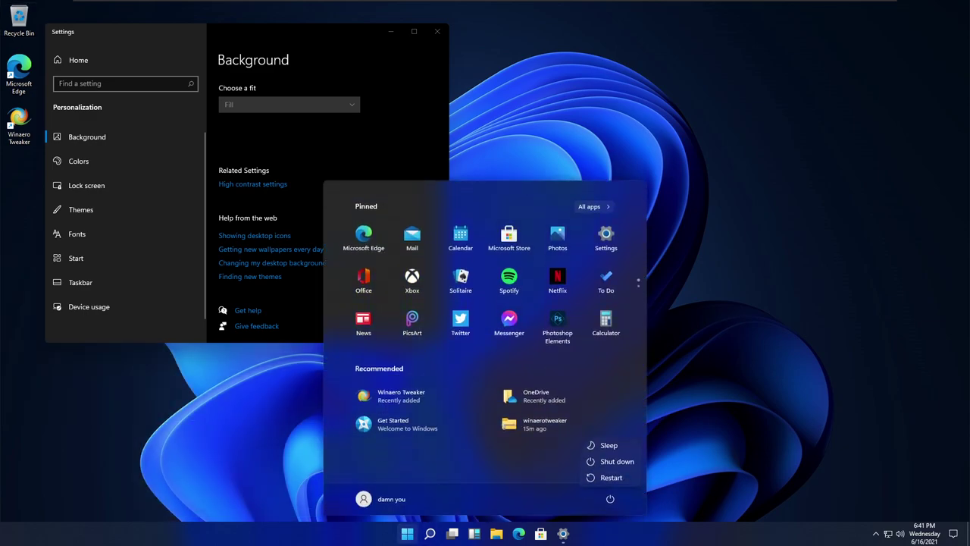
click(607, 460)
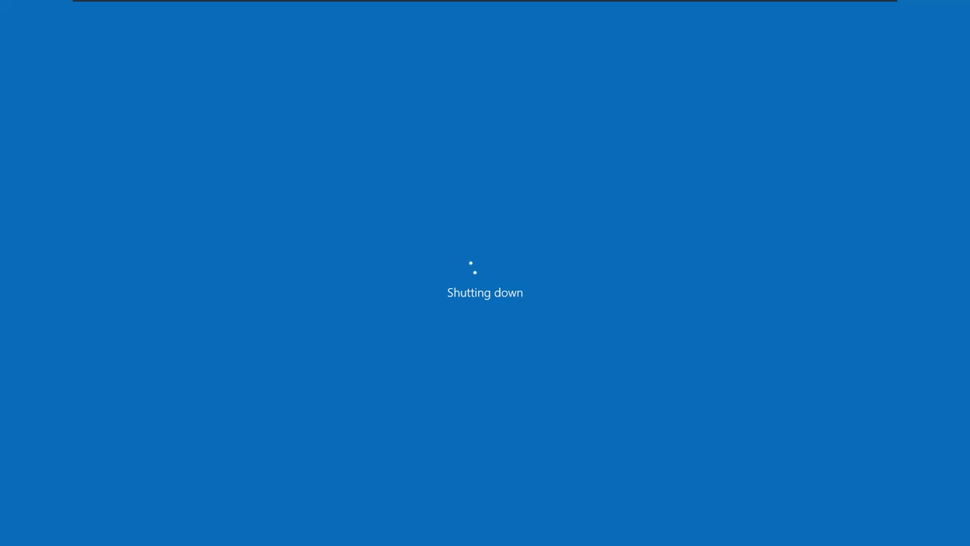